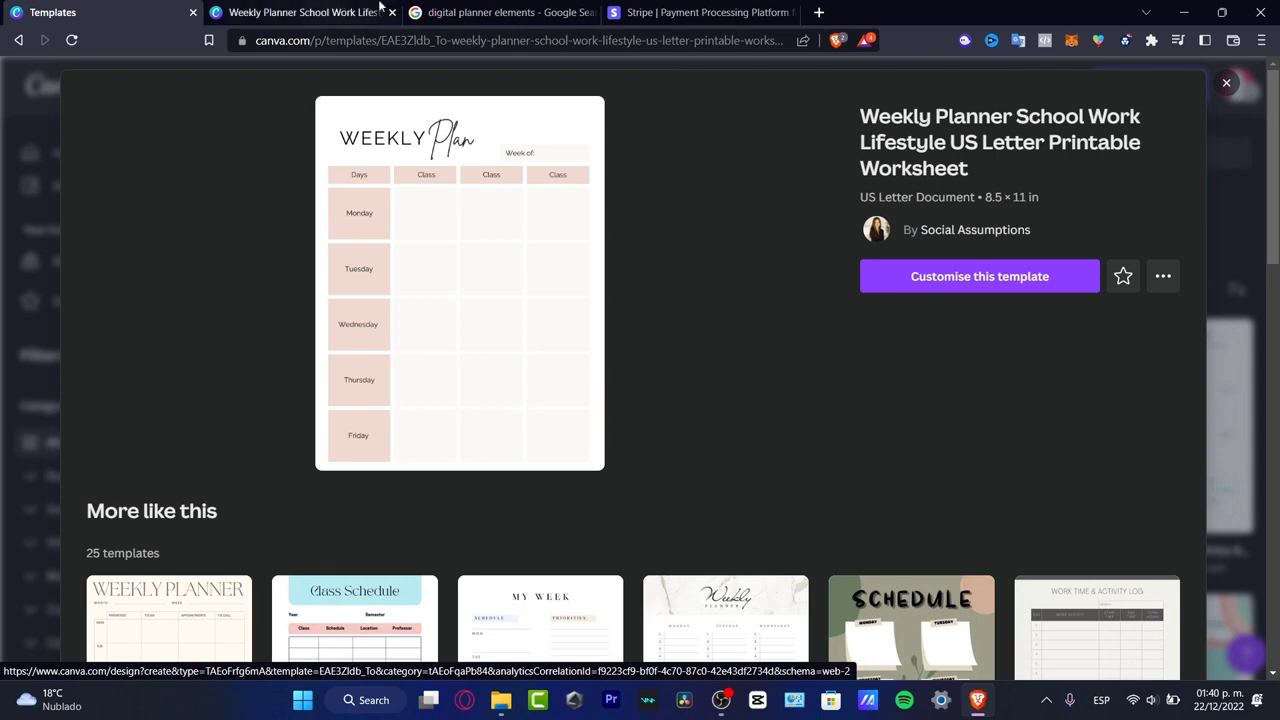
Step: Review the search results on digital planner elements, and browse the weekly planner templates in Canva
click(533, 10)
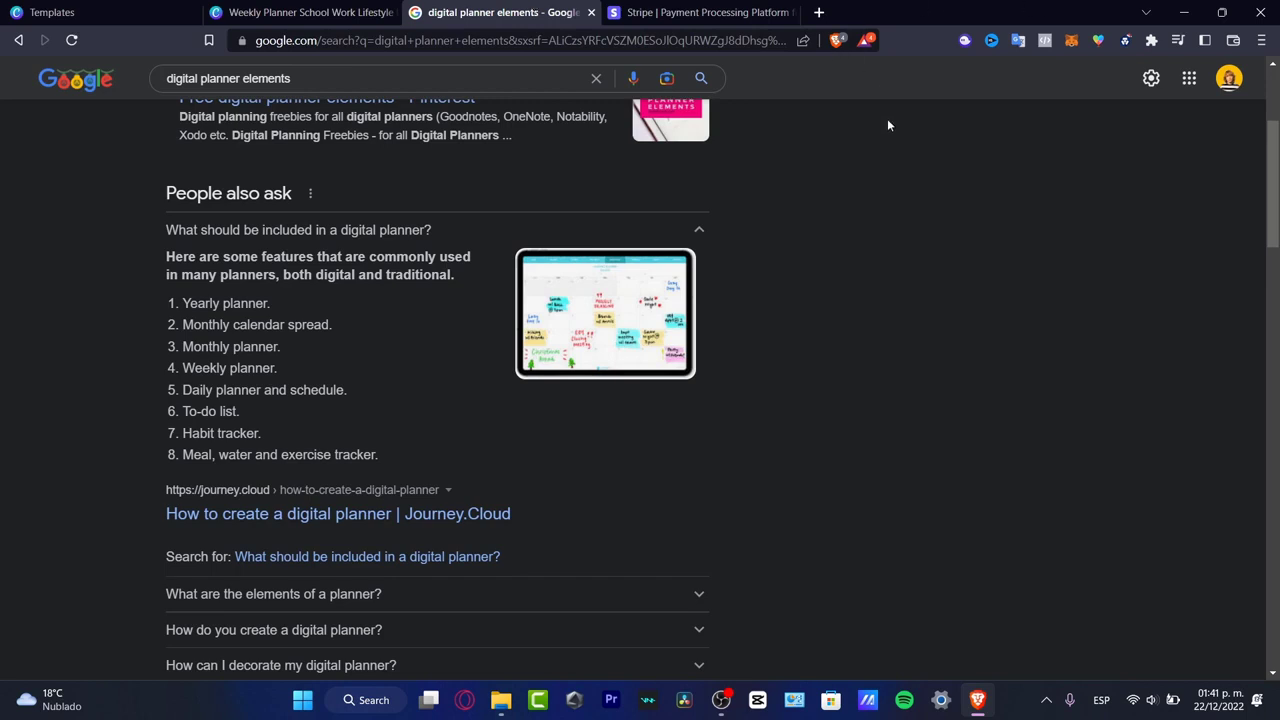
click(52, 12)
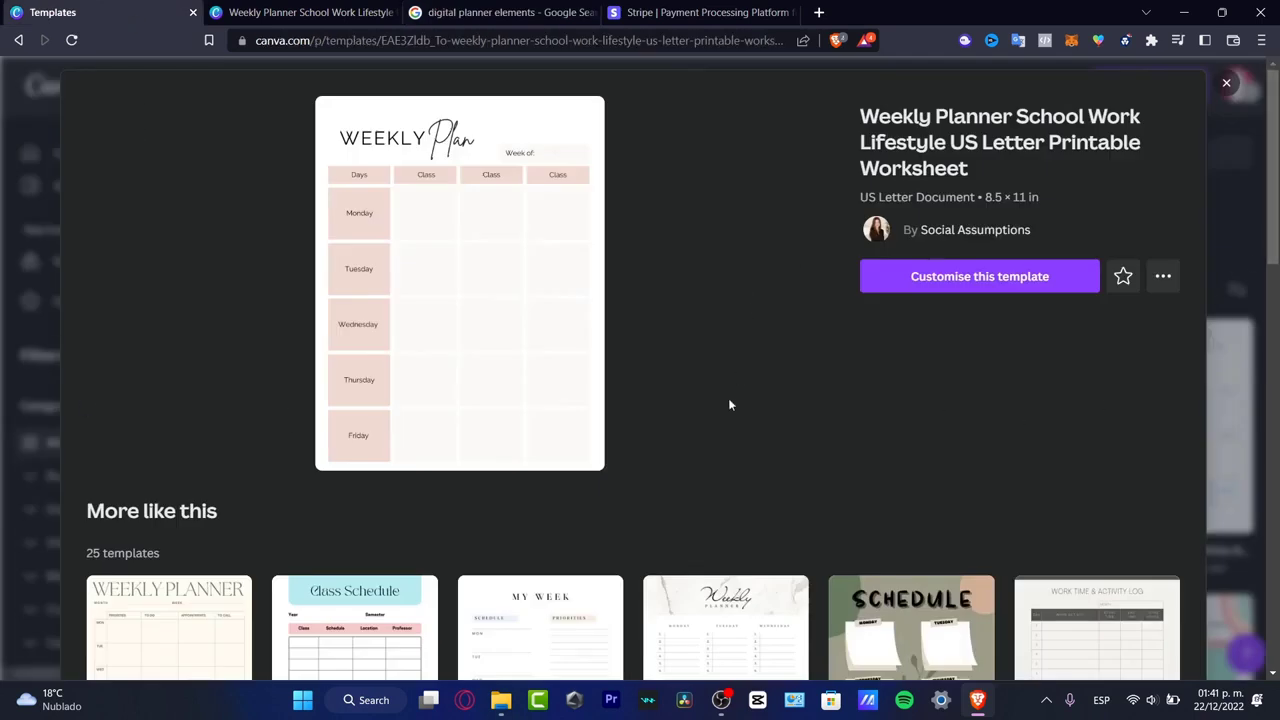
click(1228, 85)
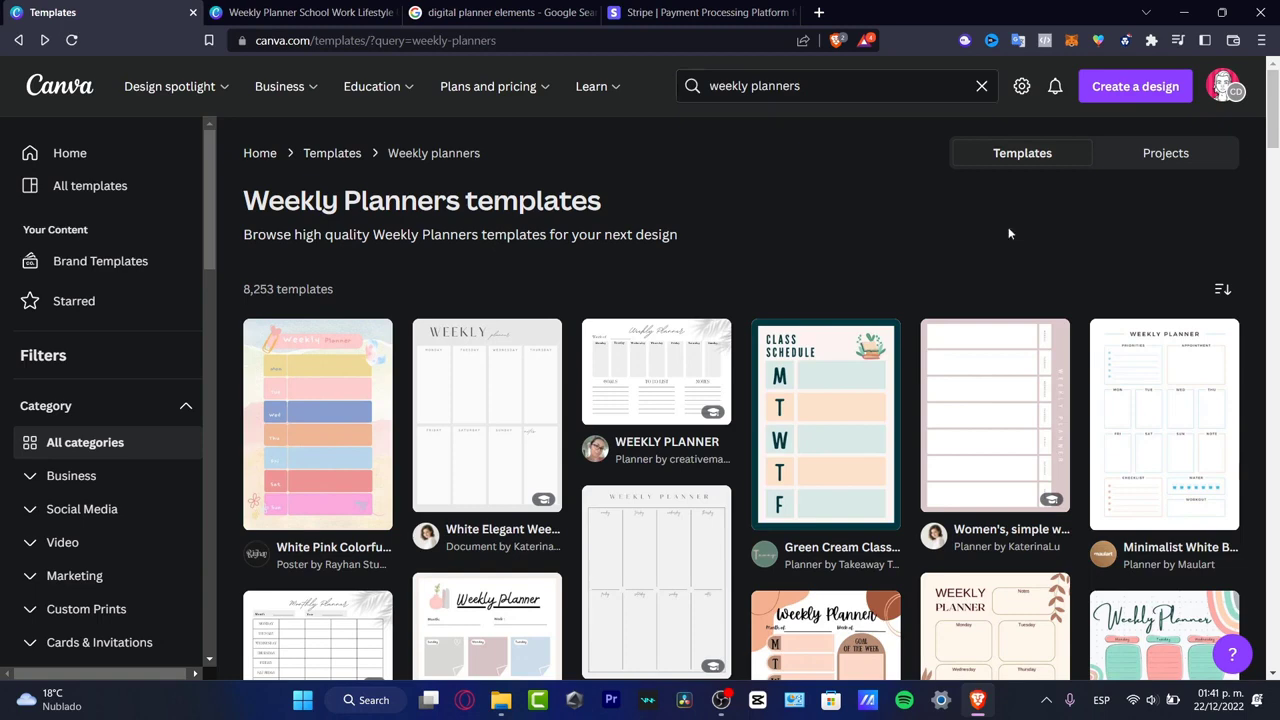
scroll(1010, 233, down, 5)
scroll(1123, 266, down, 4)
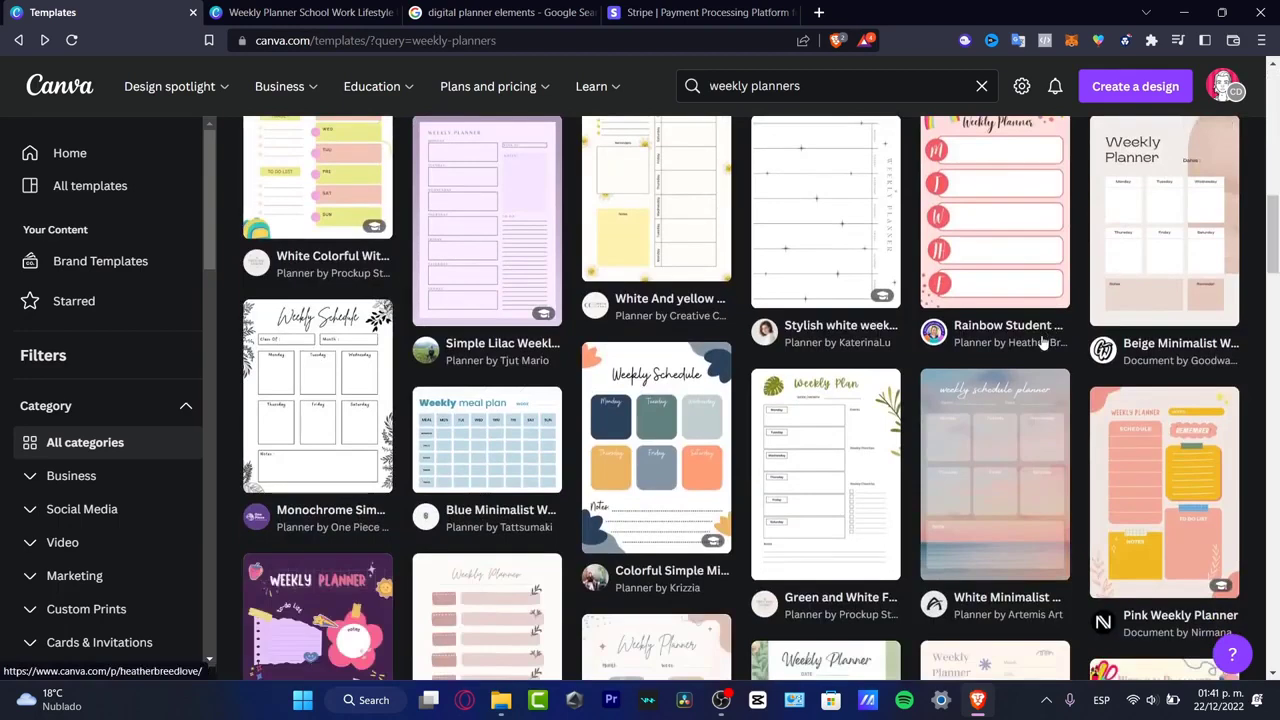
scroll(1045, 360, up, 2)
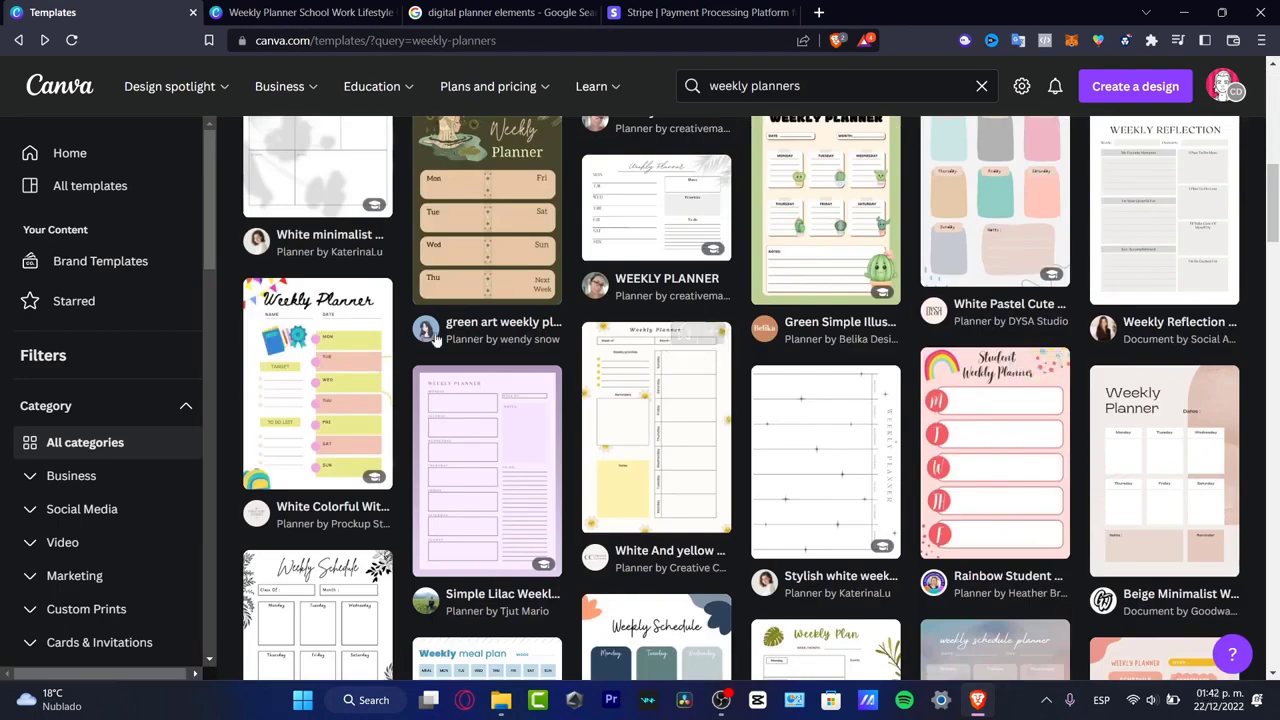
Step: Preview a few weekly planner templates and open the Green Pink Soft Pastel Weekly Planner for customising
click(322, 362)
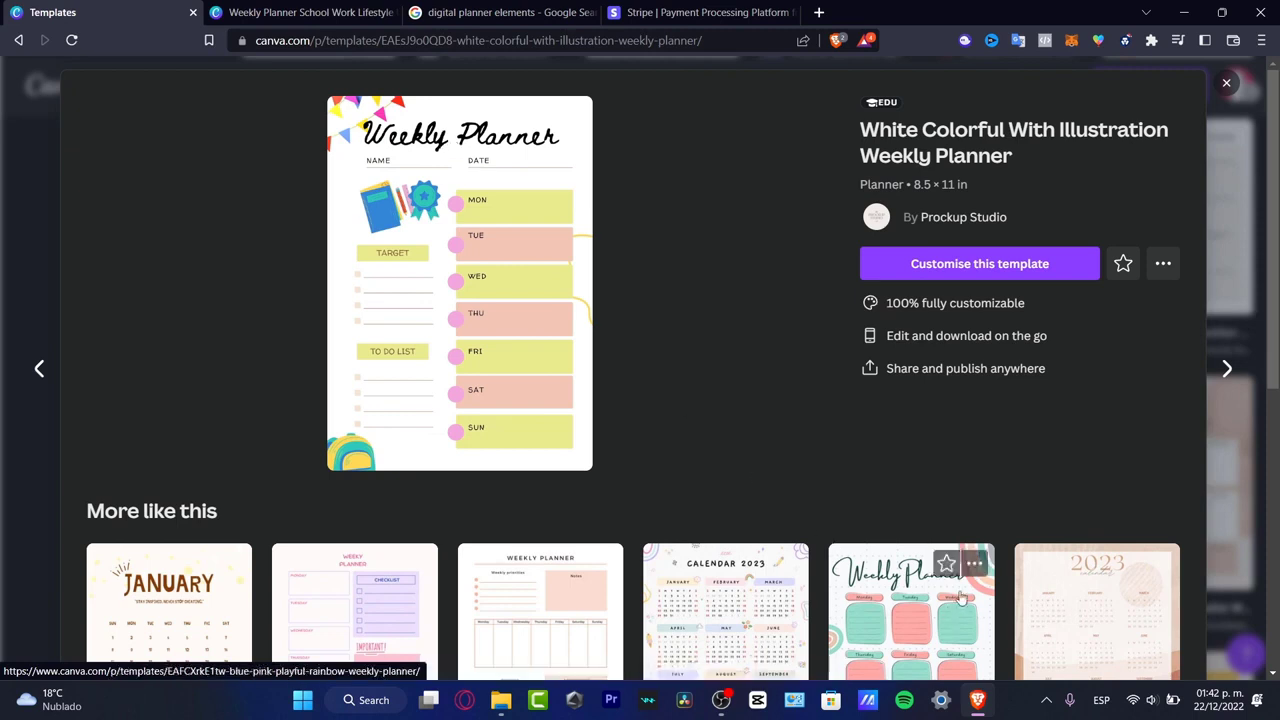
click(925, 610)
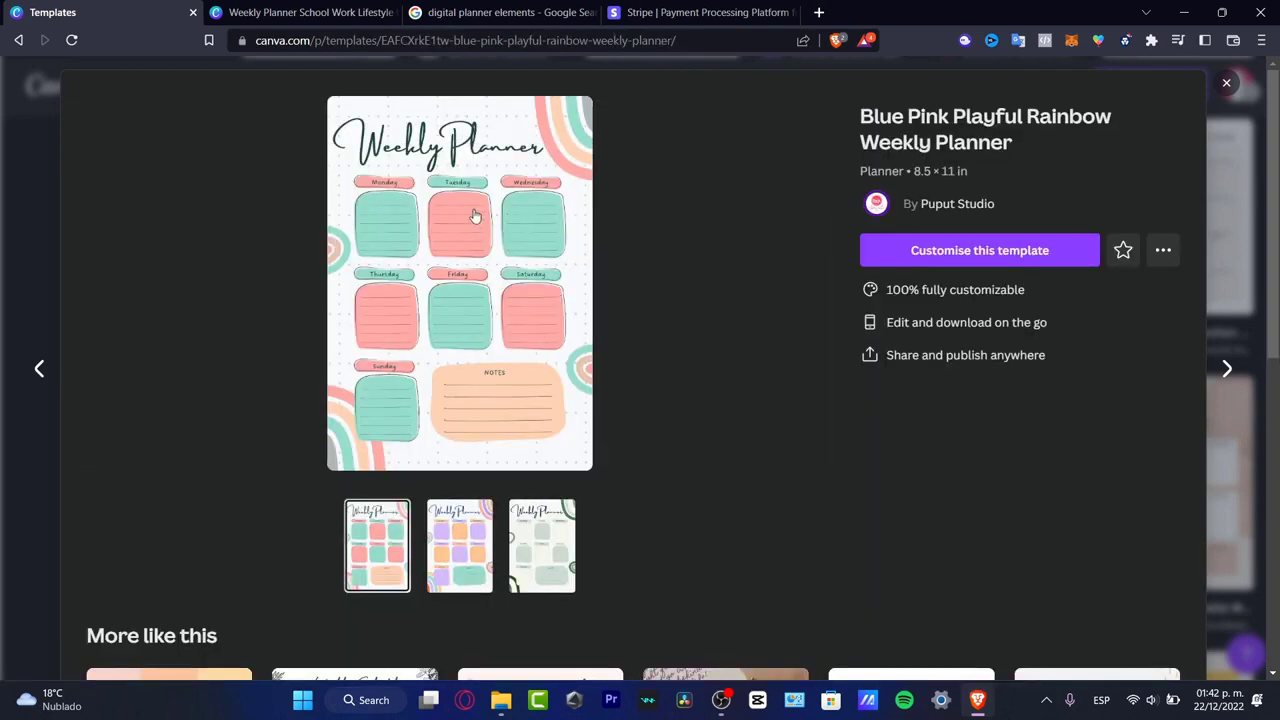
scroll(780, 391, down, 2)
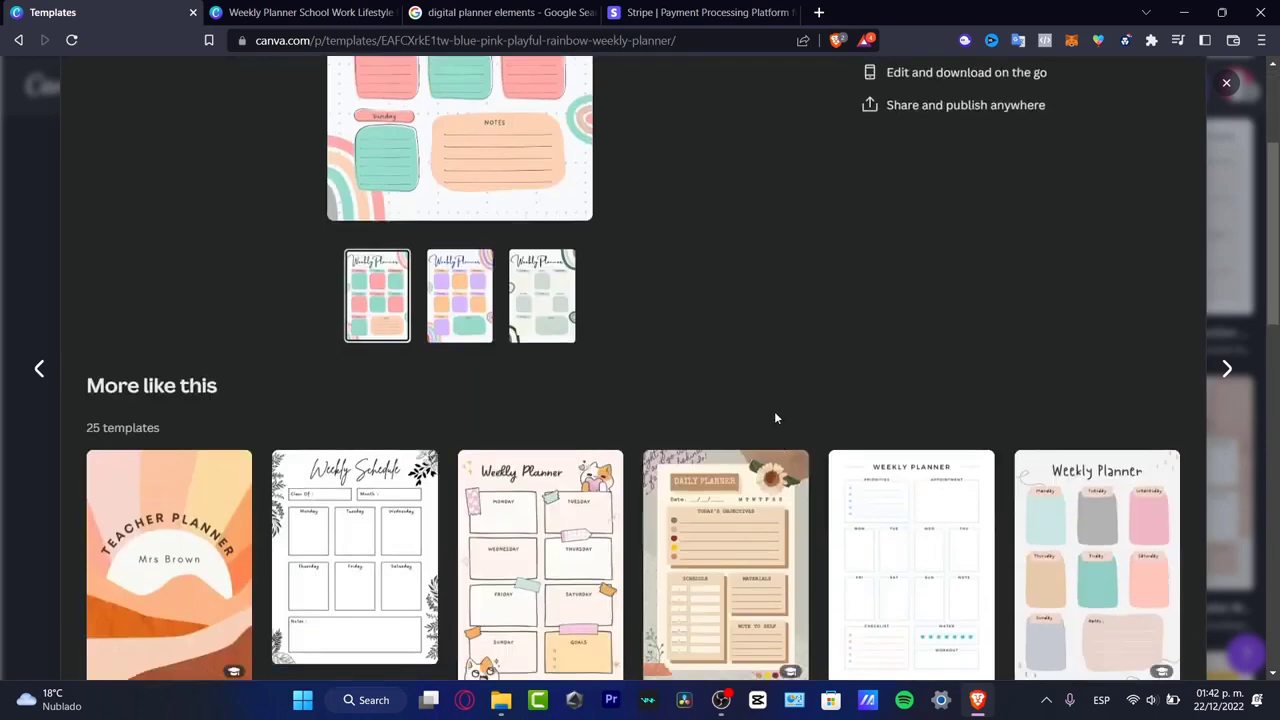
click(583, 472)
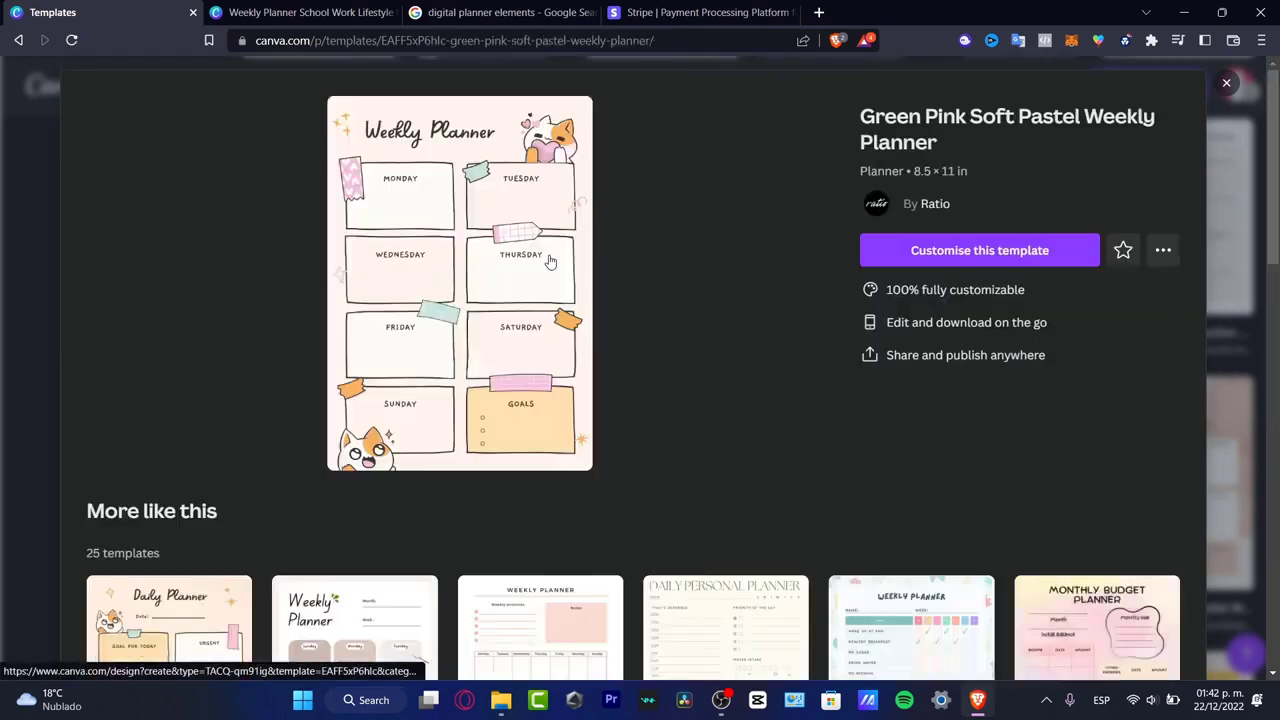
click(940, 255)
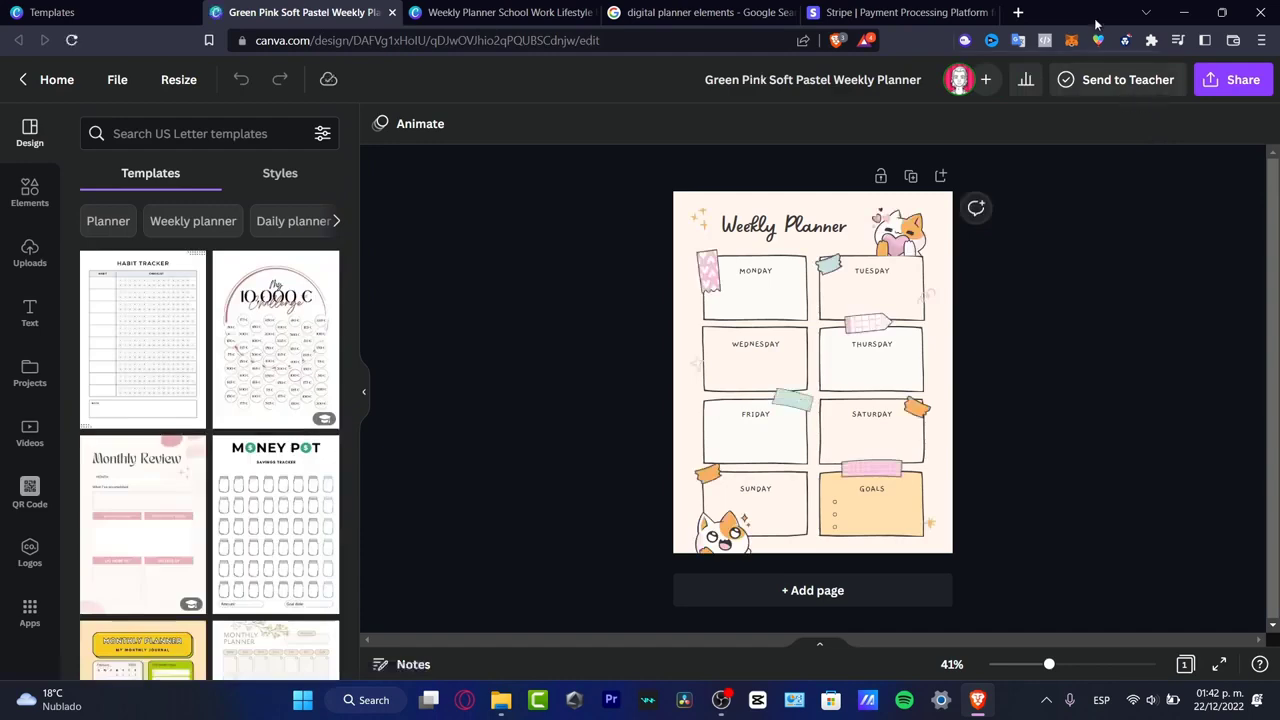
Step: Search the web for "google docs" in a new browser tab
click(1018, 13)
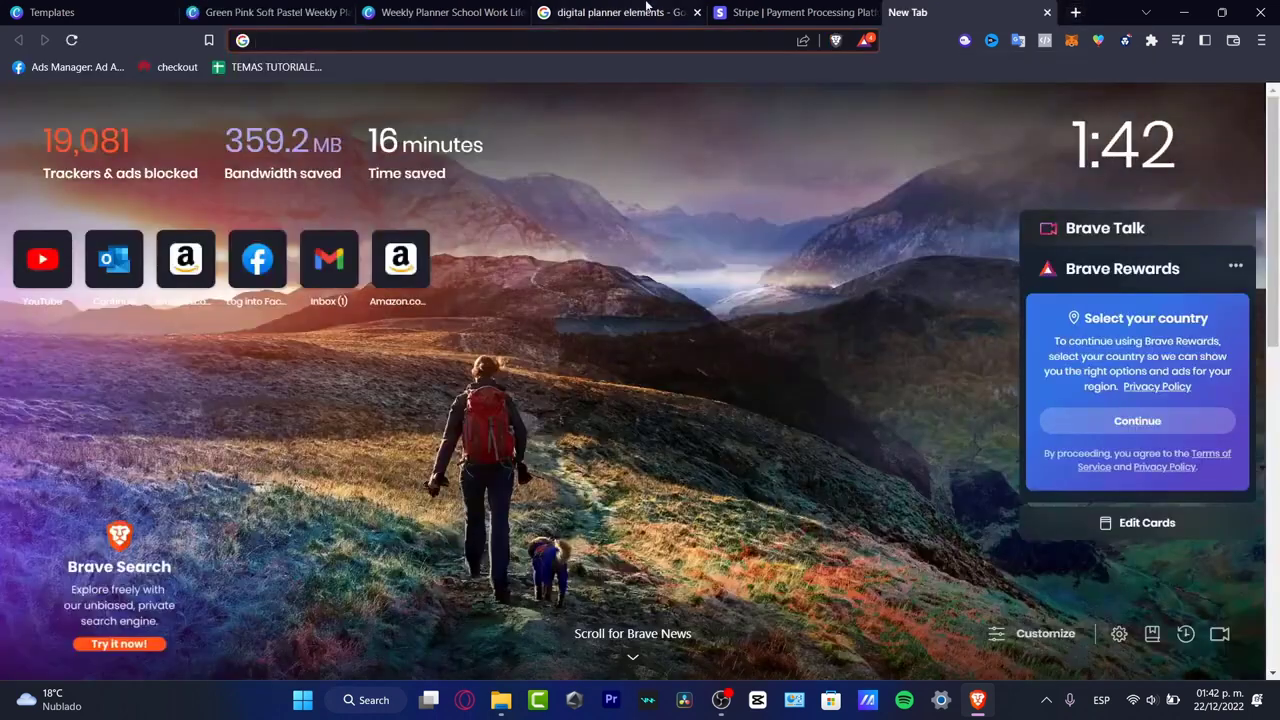
text(google)
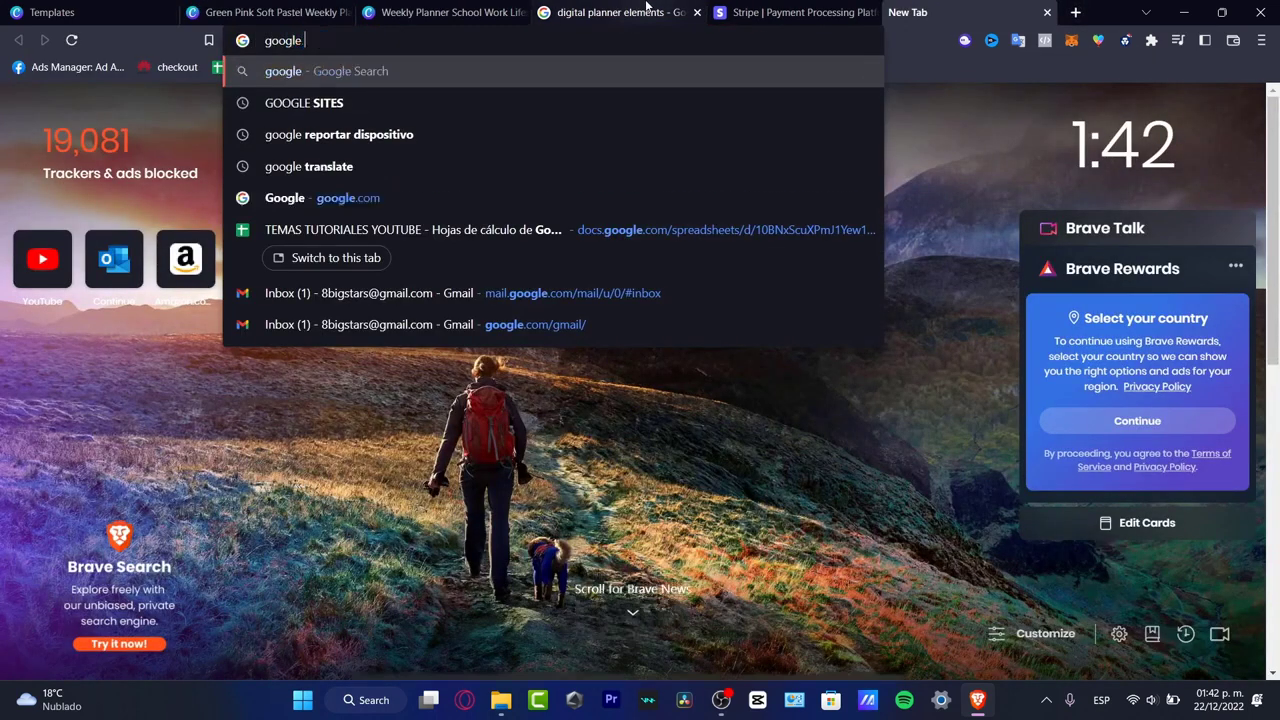
key(Return)
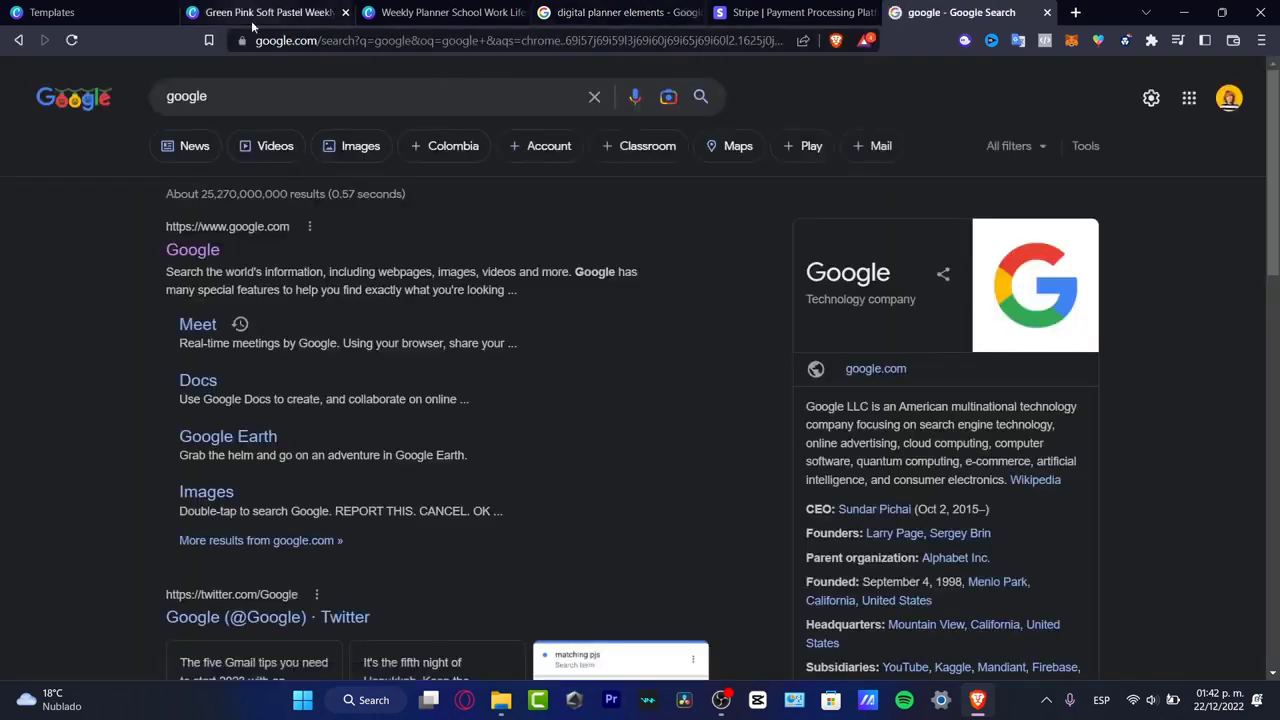
click(363, 103)
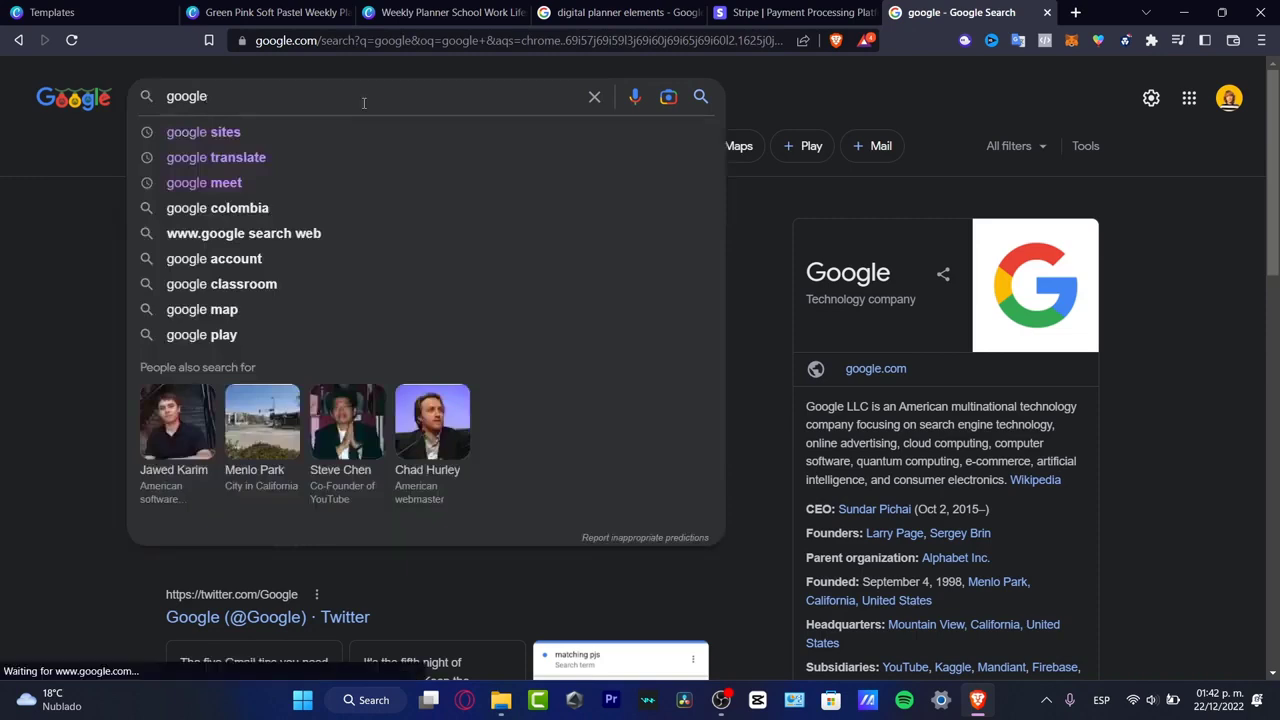
text(docs)
key(Return)
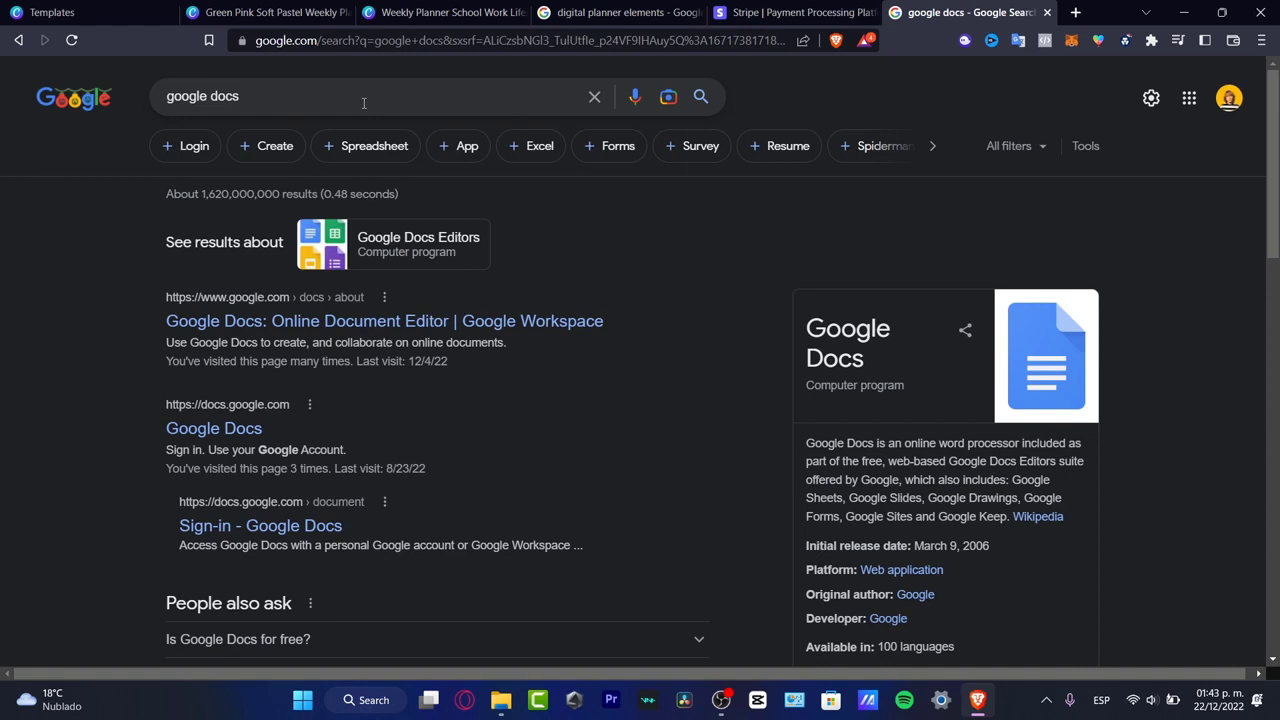
Step: Open Google Docs from its official overview page, close the overview page and create a blank document
click(404, 318)
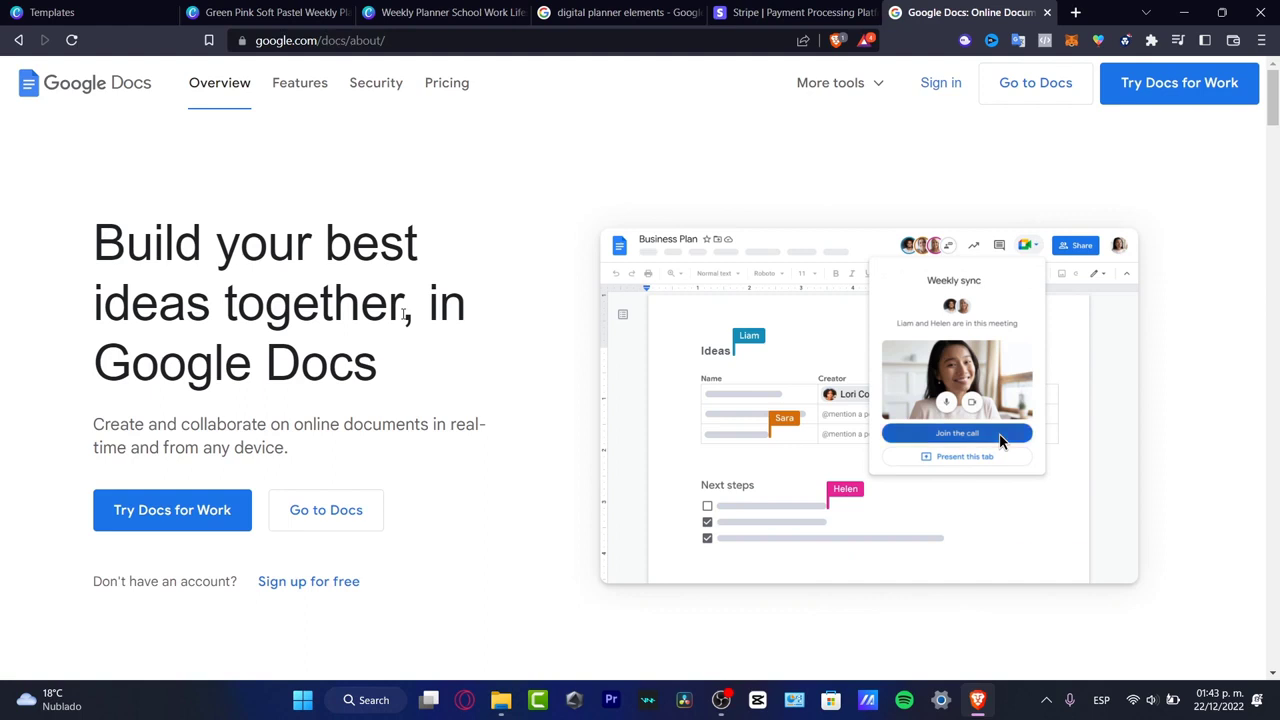
click(363, 520)
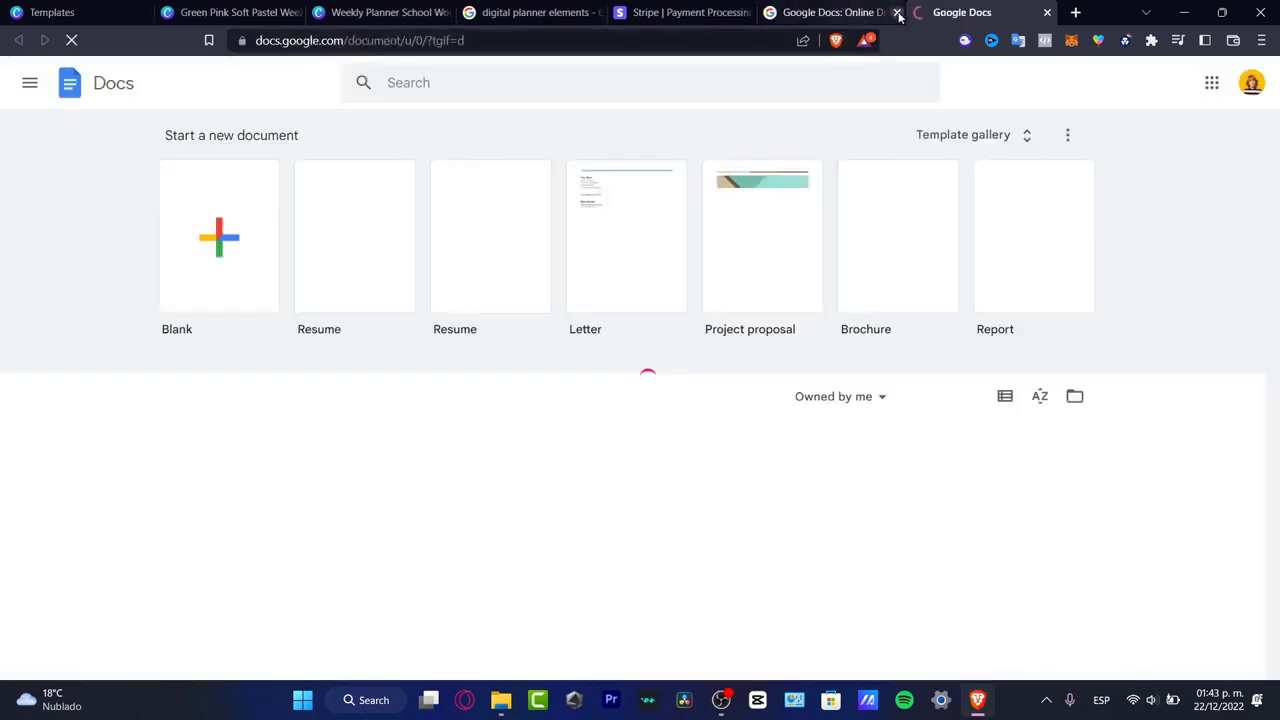
click(897, 13)
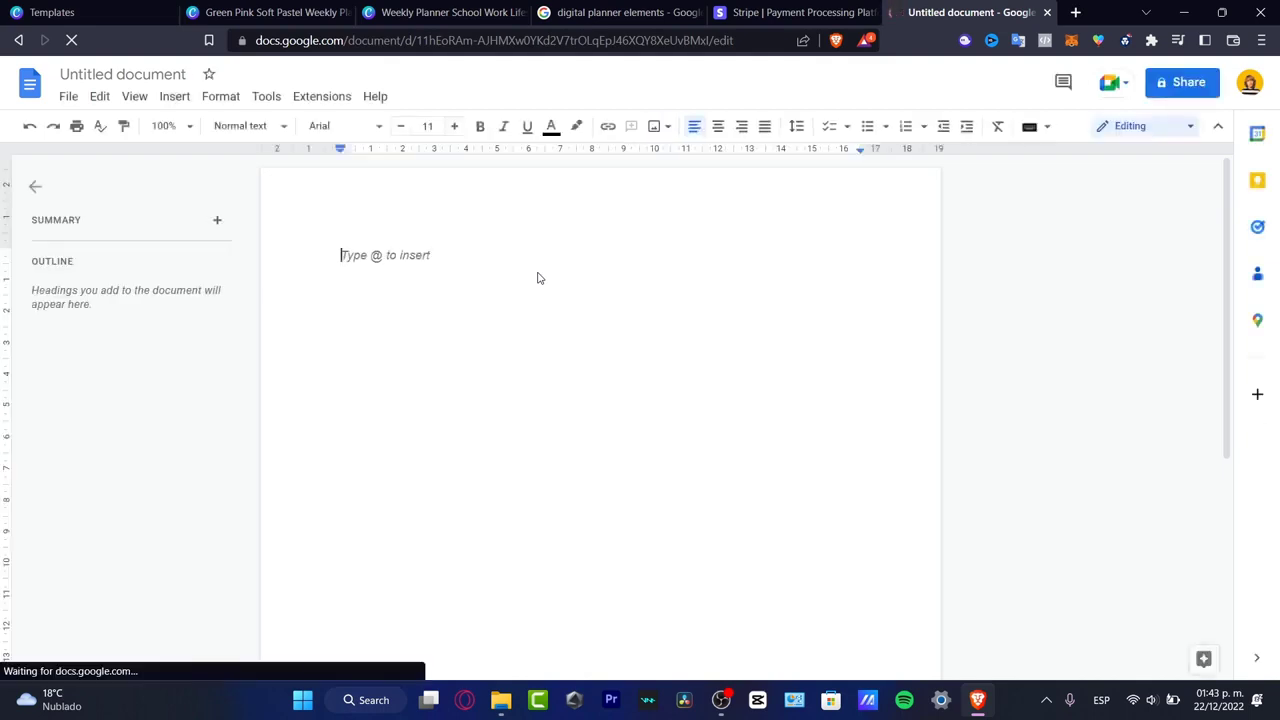
Step: Write "My digital ´Planner 2023" as the first line of the blank document
text(MY DI)
key(BackSpace)
key(BackSpace)
key(BackSpace)
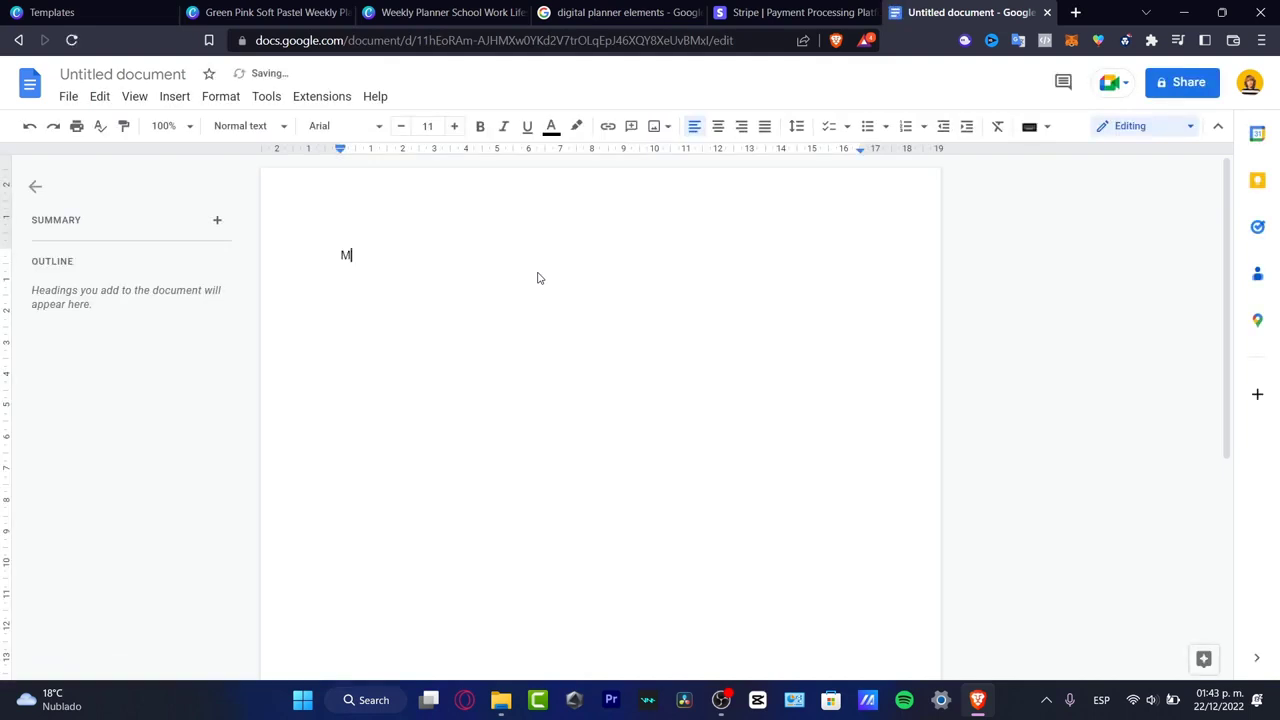
key(BackSpace)
key(BackSpace)
text(My di)
text(gital )
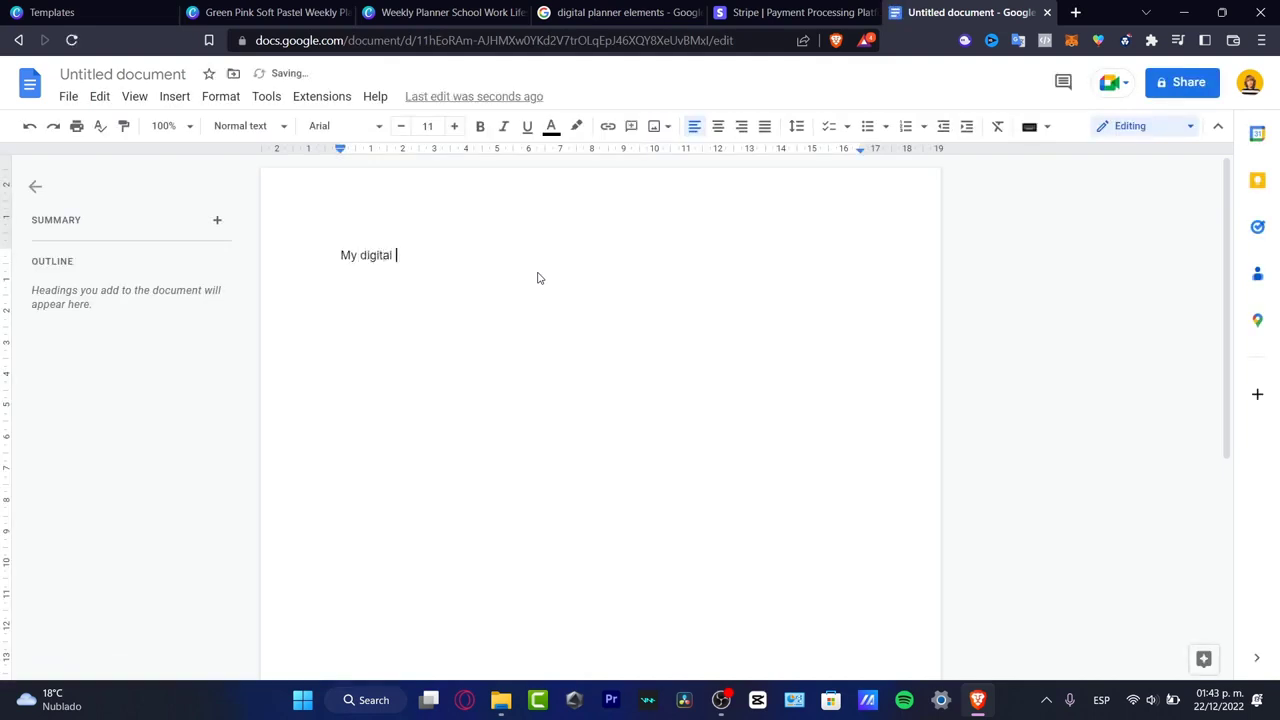
text(´Planner 2023)
key(Return)
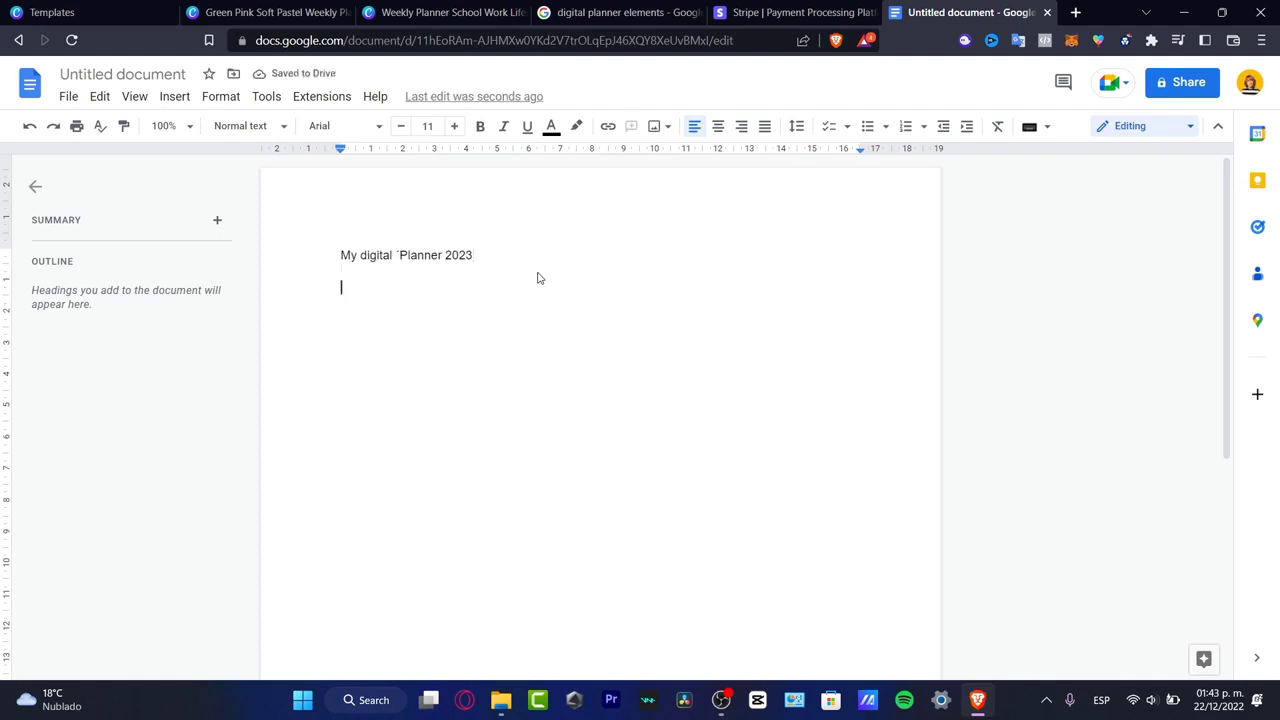
Step: List "Monthly Planner" and "Weekly Planner" on separate lines below the title
text(YeAR)
key(BackSpace)
key(BackSpace)
text(Monthly Planner)
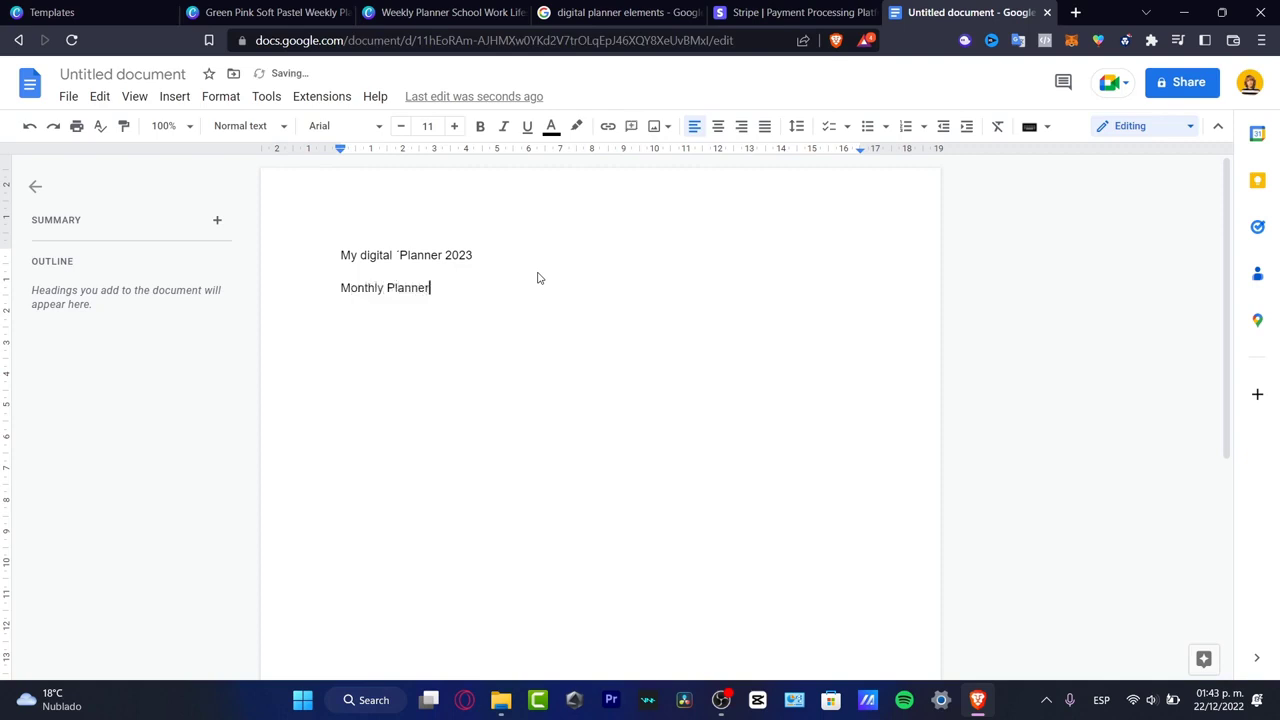
key(Return)
text(Weekly Planner)
key(Return)
Step: Add the line "part time job tracker" below Weekly Planner, correcting the spelling and removing the extra words before it
text(Track my parttime job tracker)
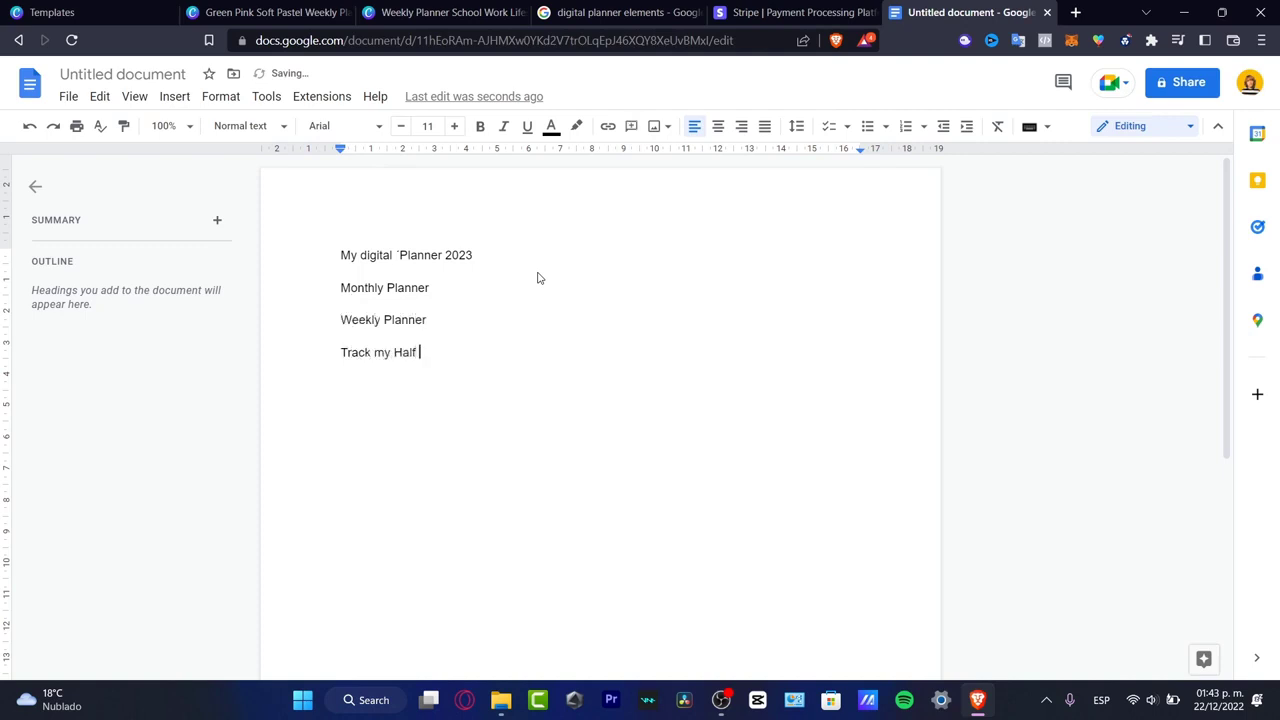
click(408, 354)
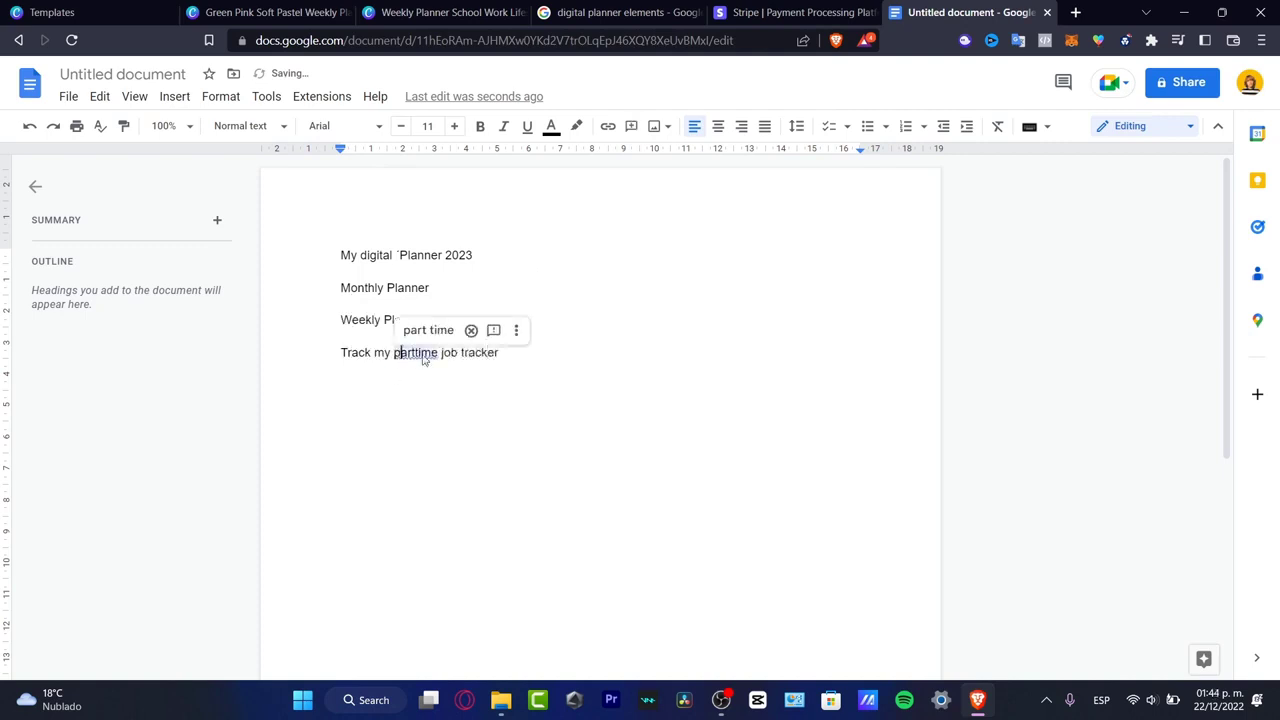
click(423, 330)
drag(394, 352, 341, 352)
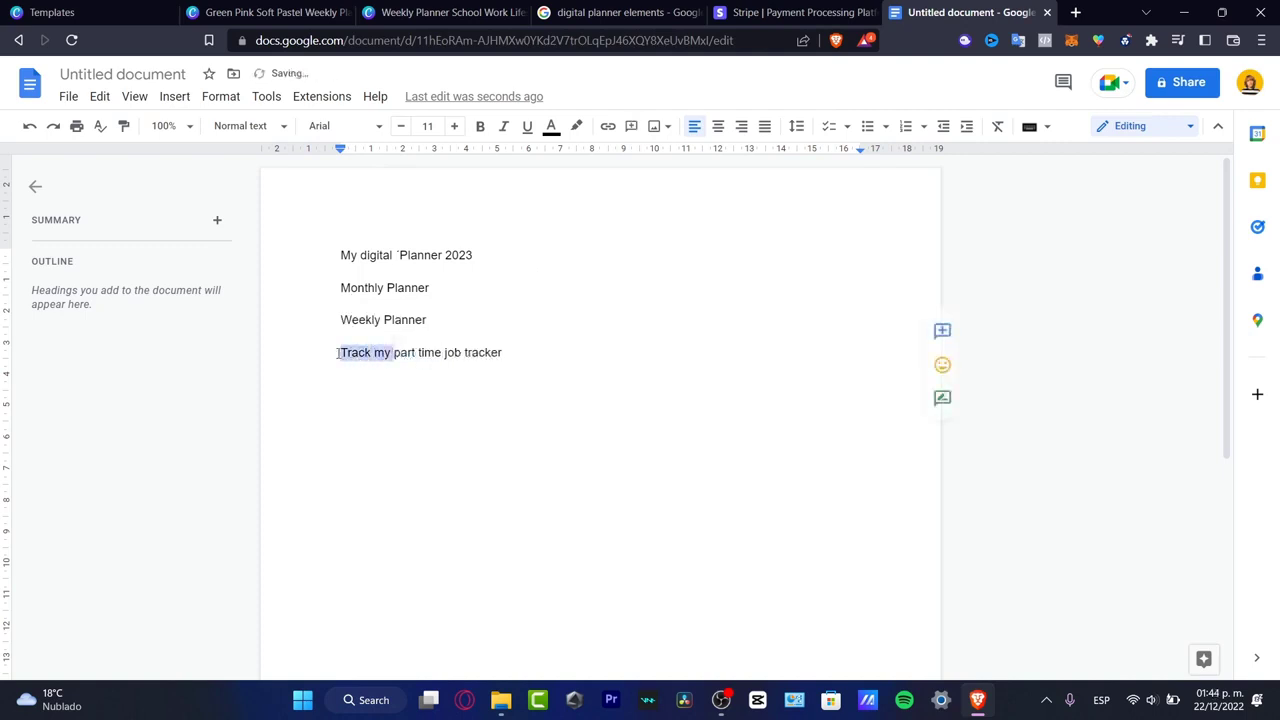
key(BackSpace)
double_click(489, 346)
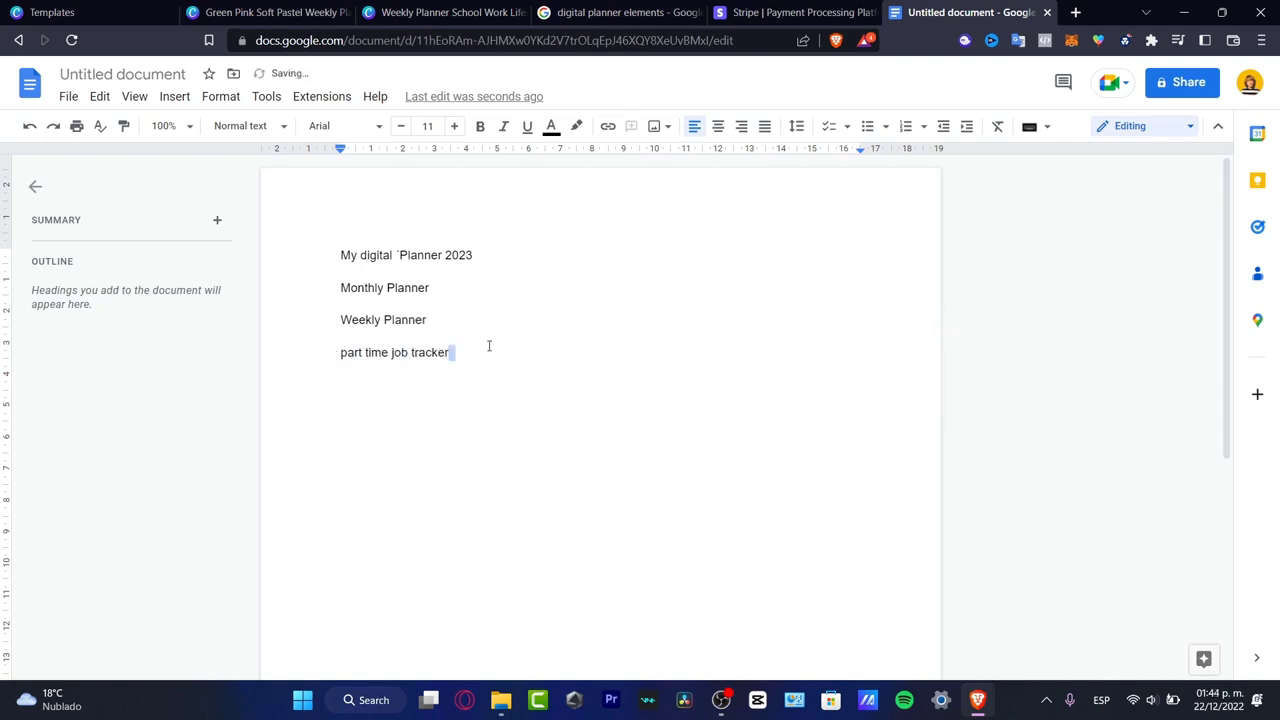
Step: Add the lines "Weekly Meals", "To Do List" and "Goals", consulting the search results on digital planner elements for ideas
key(Return)
text(Weekly Meals)
key(Return)
click(580, 13)
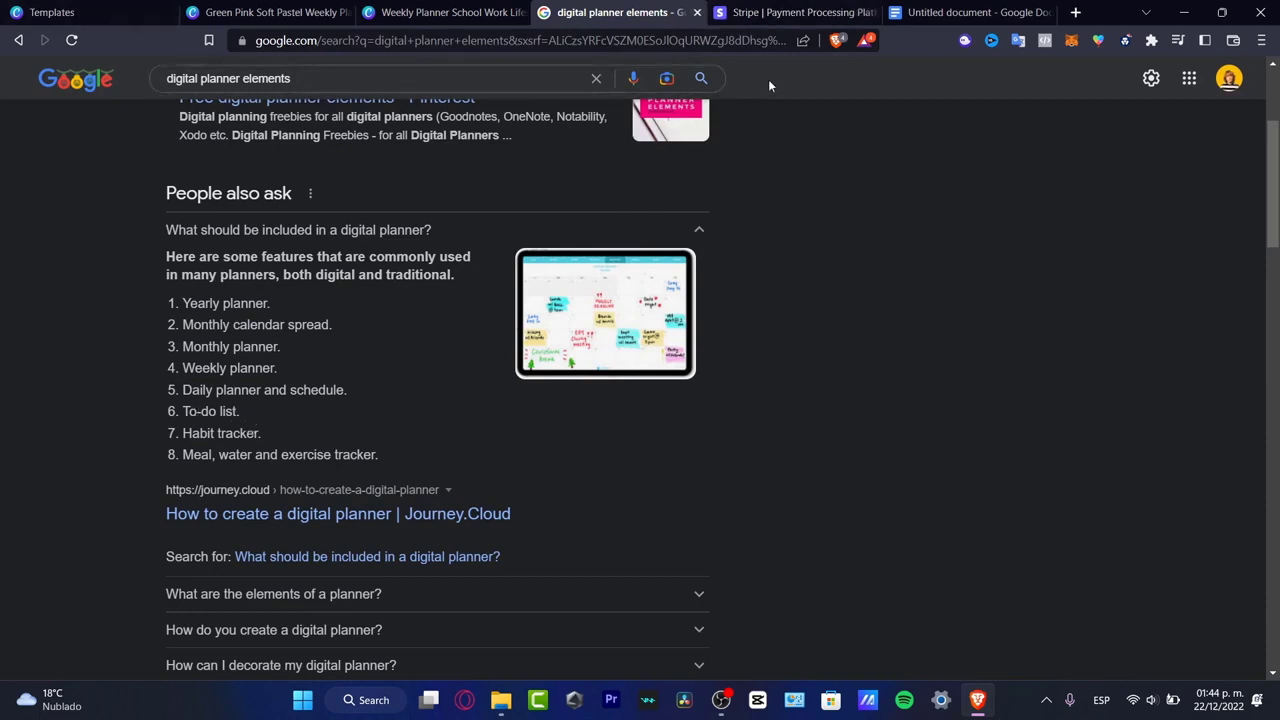
click(975, 12)
text(To D)
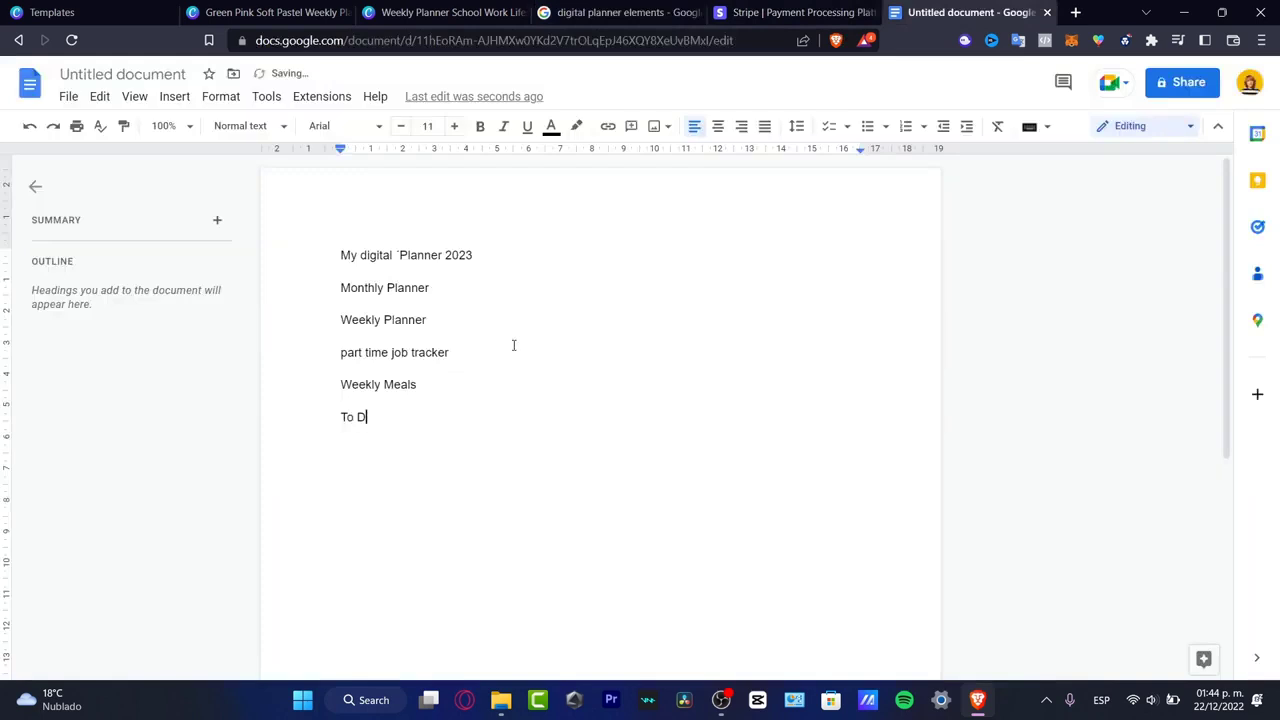
text(o List)
key(Return)
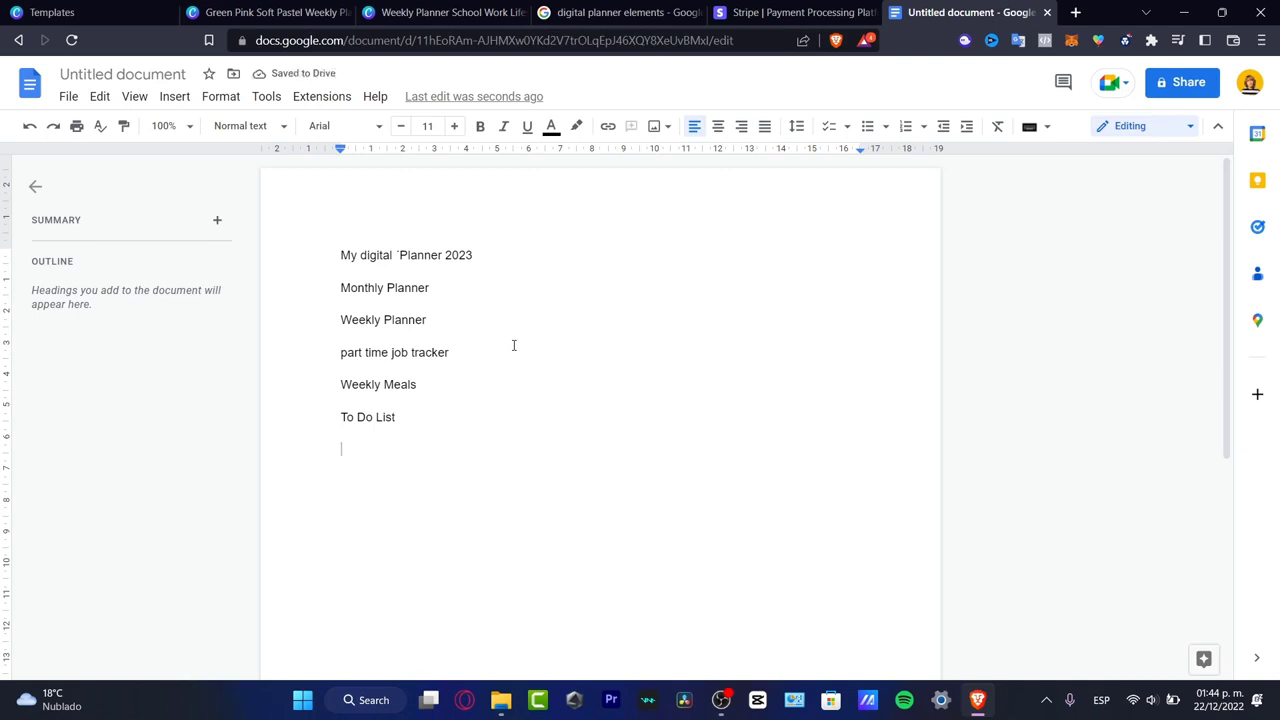
text(Goals)
Step: Try formatting all the planner lines as a numbered list, and undo the numbering
drag(417, 464, 331, 238)
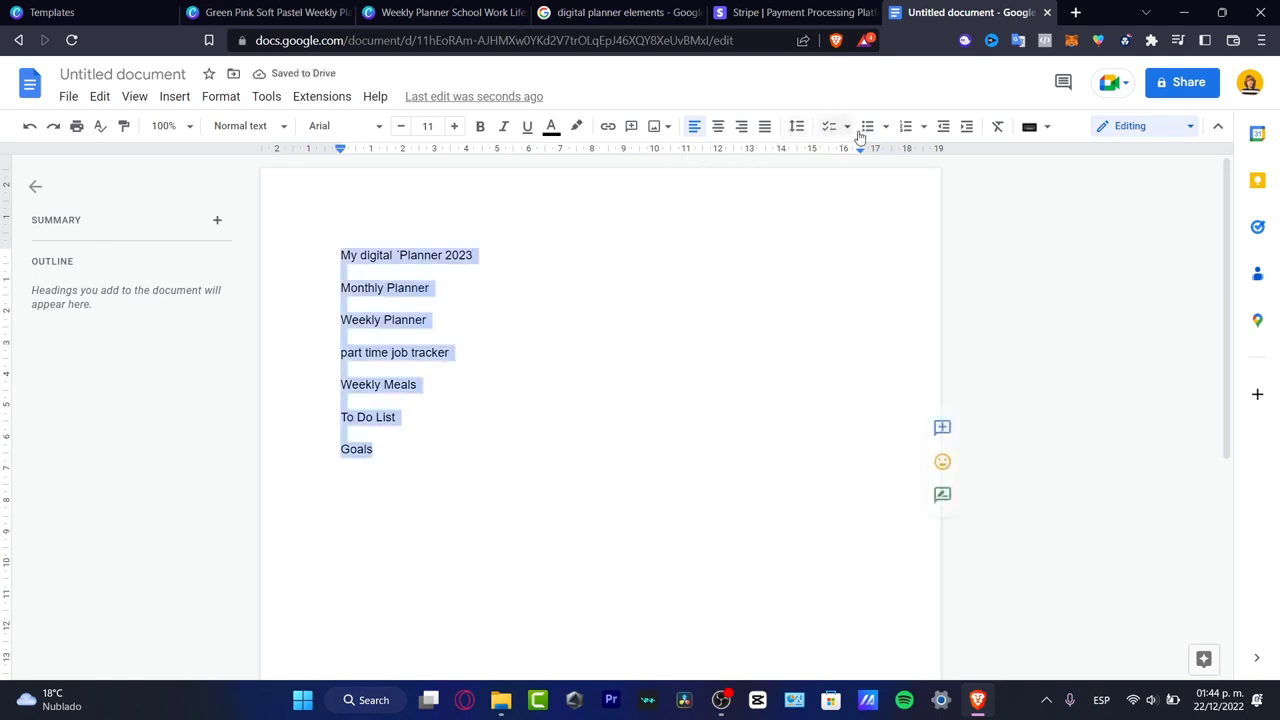
click(907, 127)
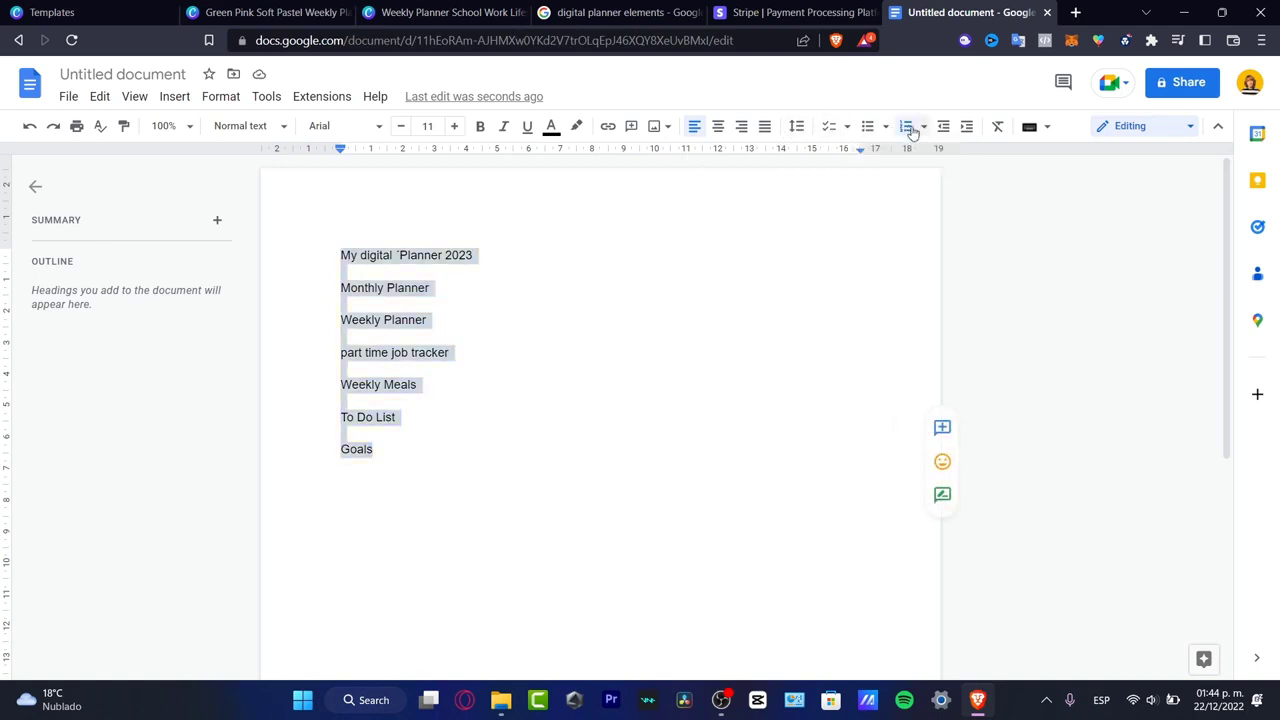
click(524, 432)
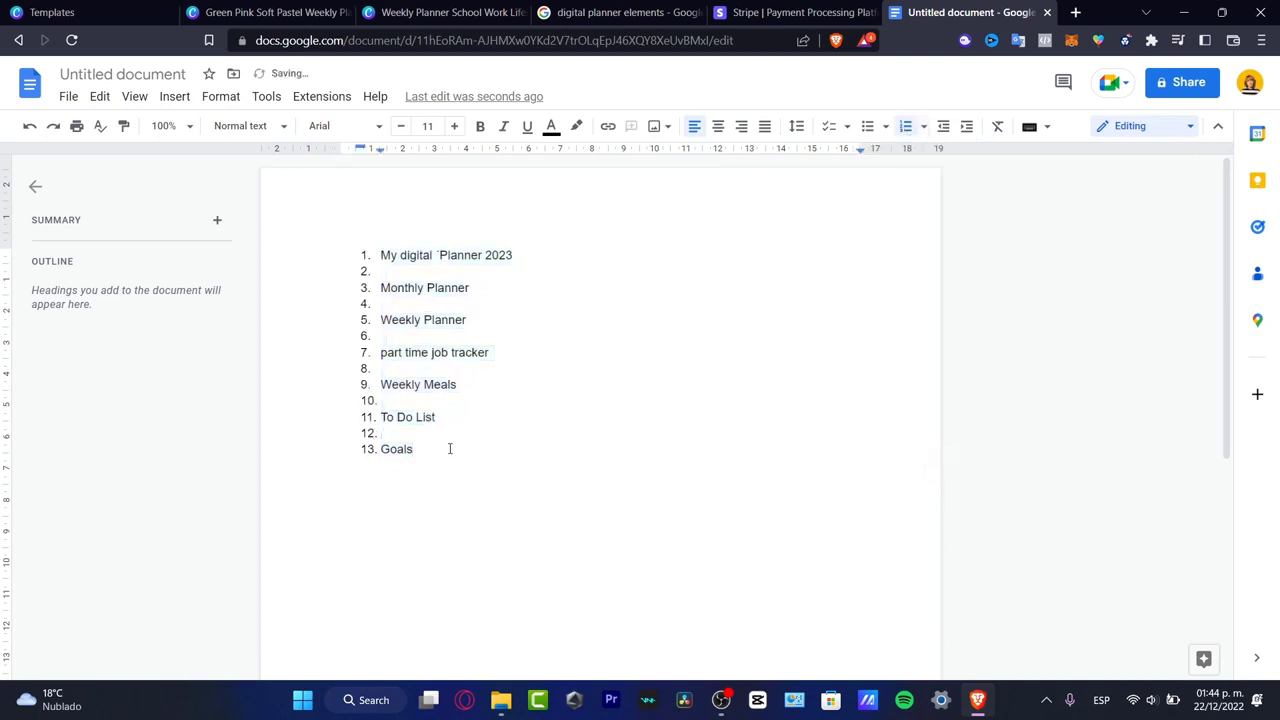
drag(454, 469, 354, 255)
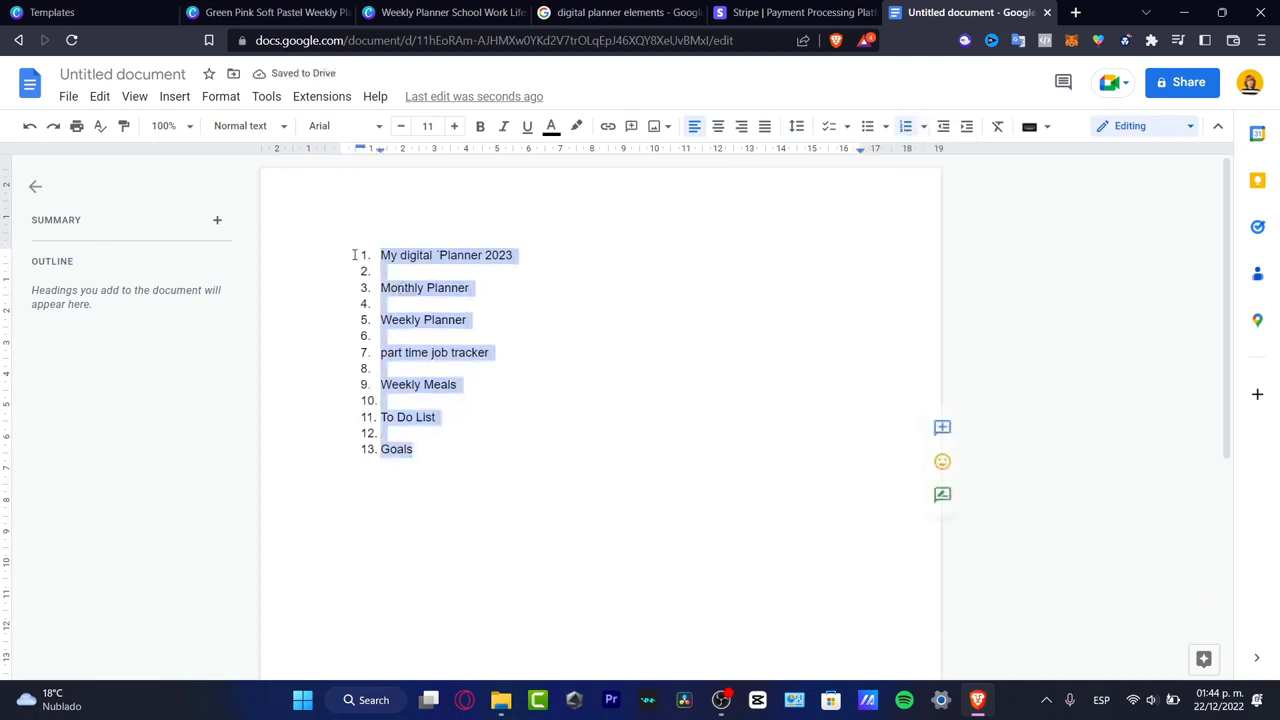
key(ctrl+z)
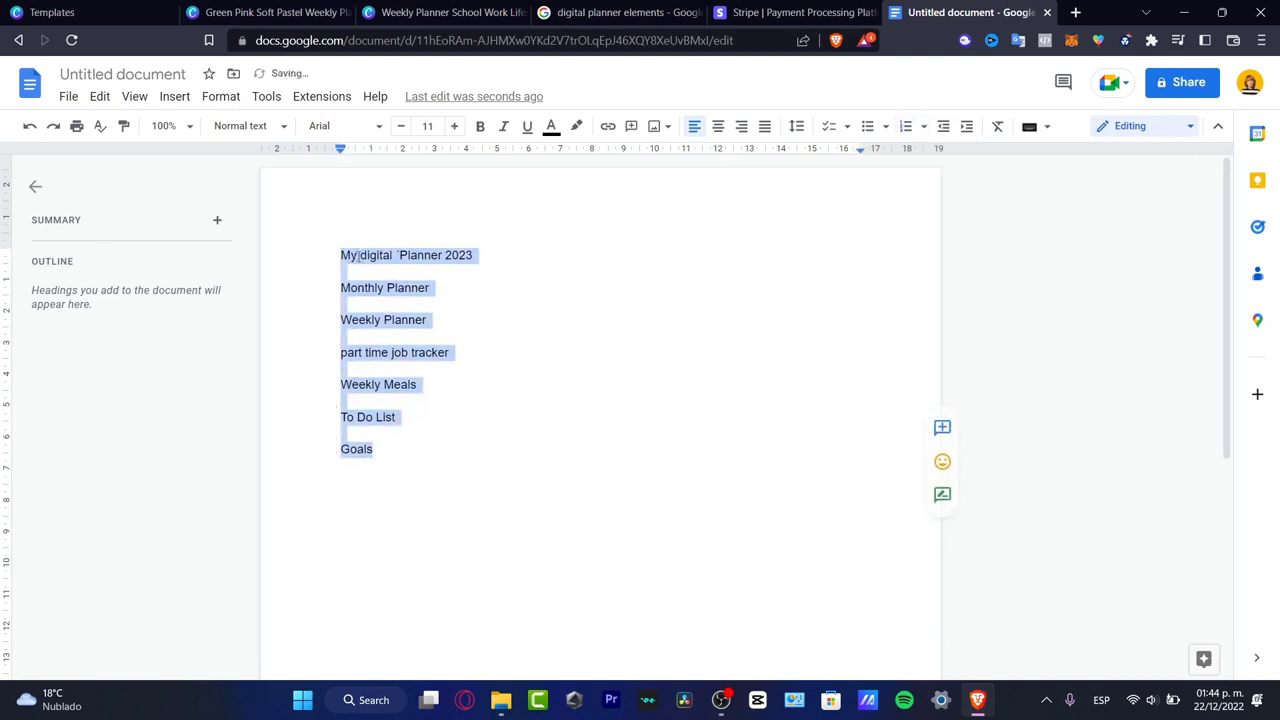
click(552, 458)
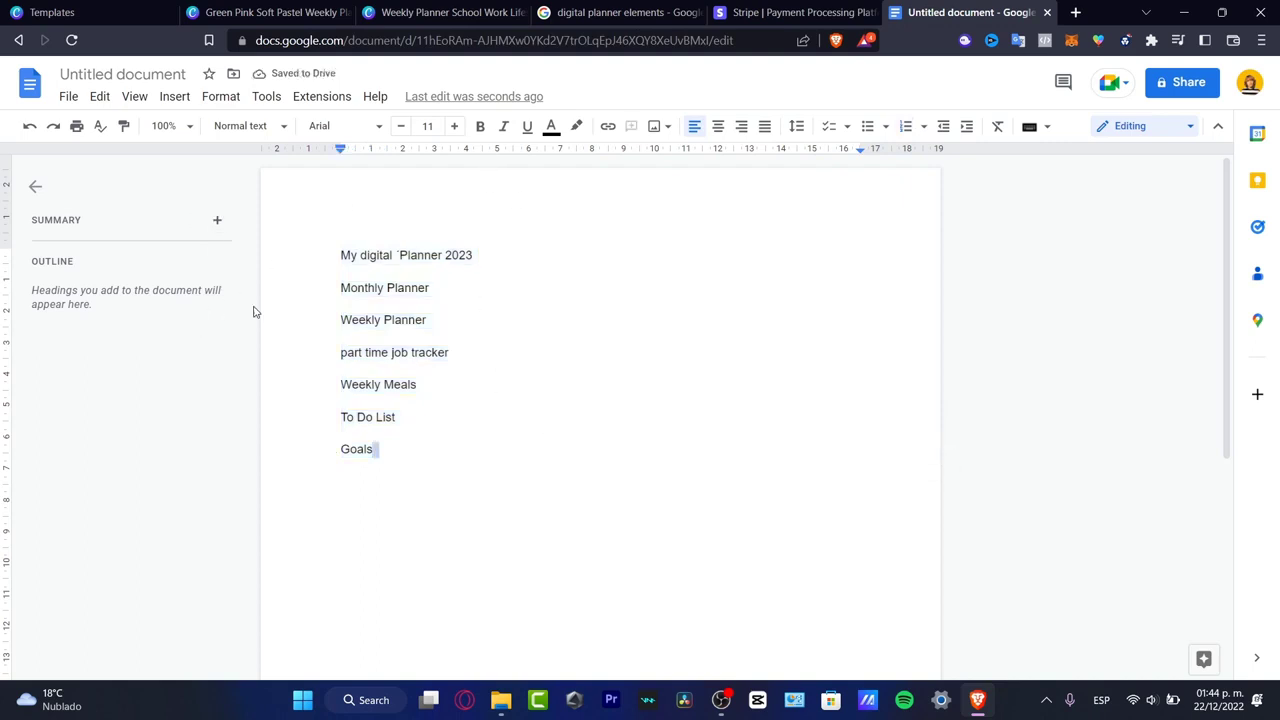
Step: Make the title line "My digital Planner 2023" bold
click(345, 256)
shift+click(464, 270)
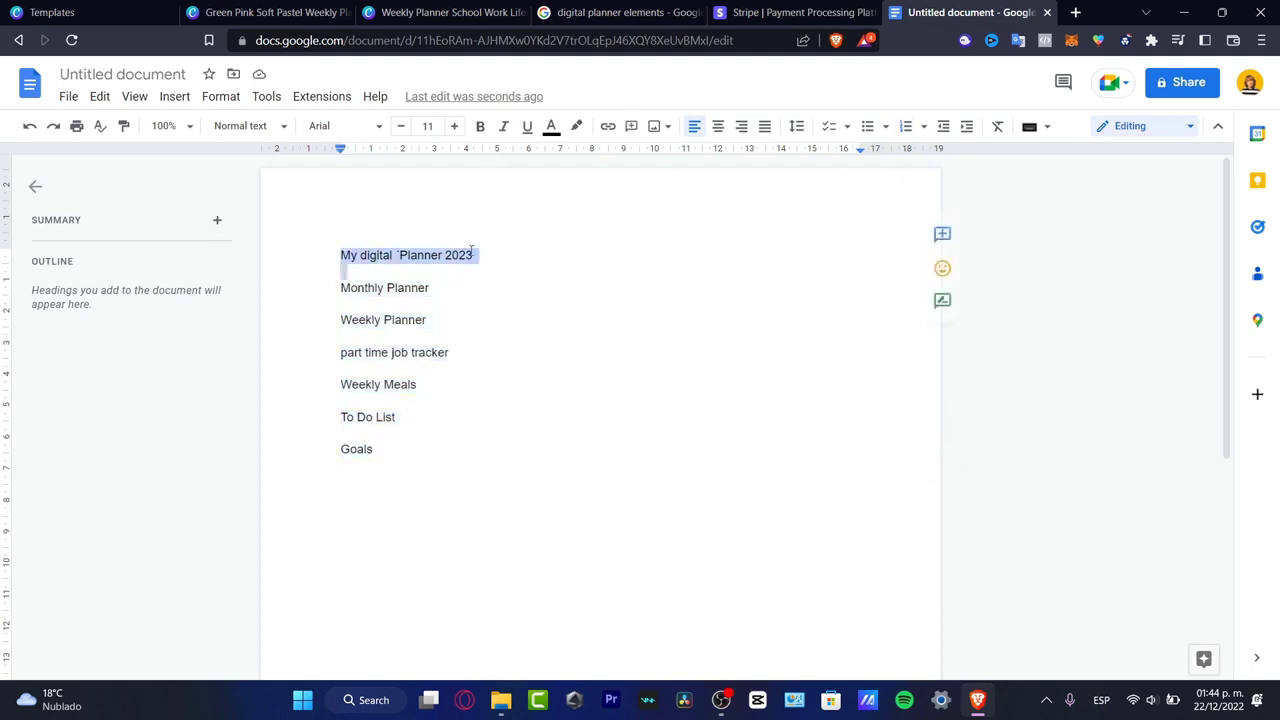
key(ctrl+b)
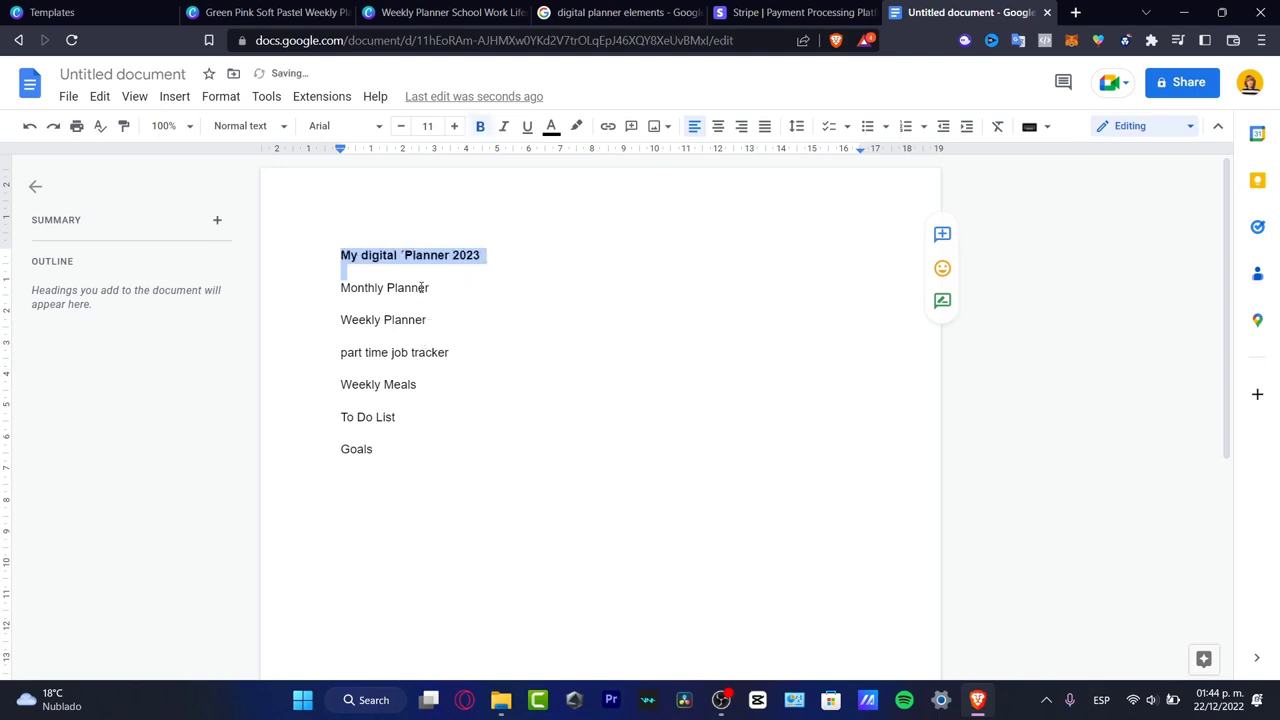
click(428, 287)
Step: Switch to the Canva templates page, leave the open template preview and search for "monthly planners" instead of weekly ones
click(105, 12)
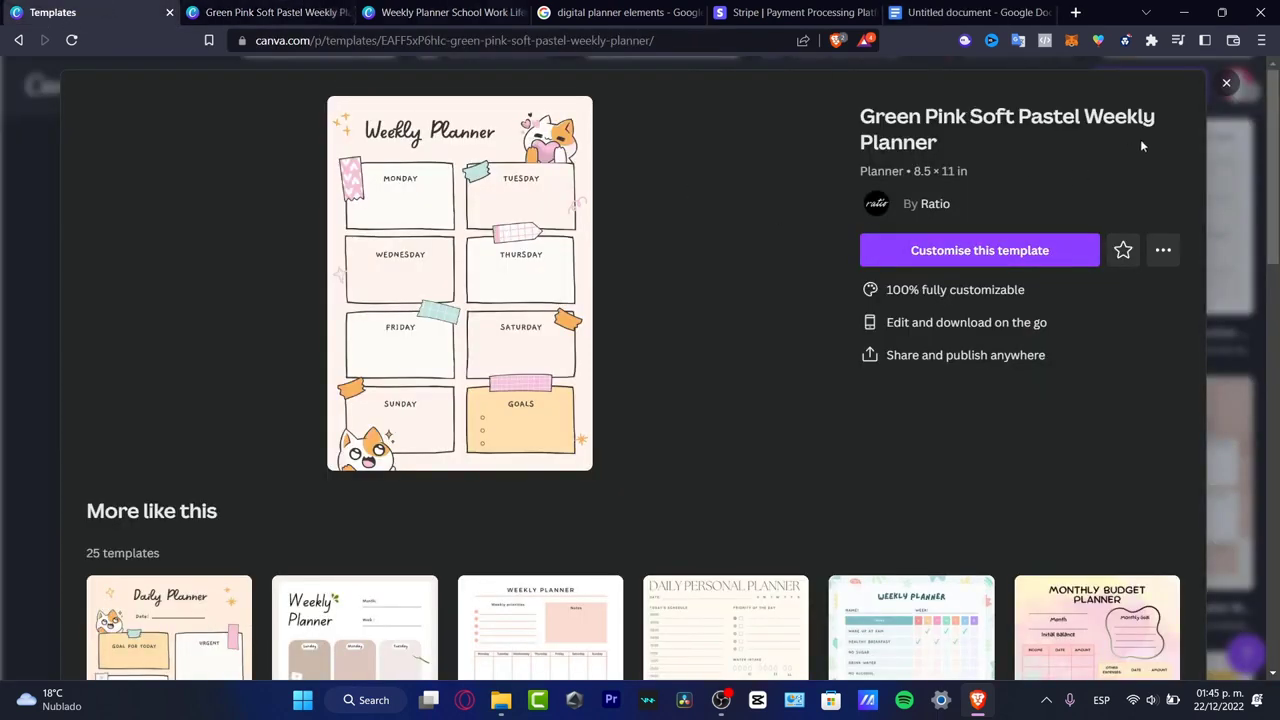
click(1219, 176)
scroll(674, 300, up, 10)
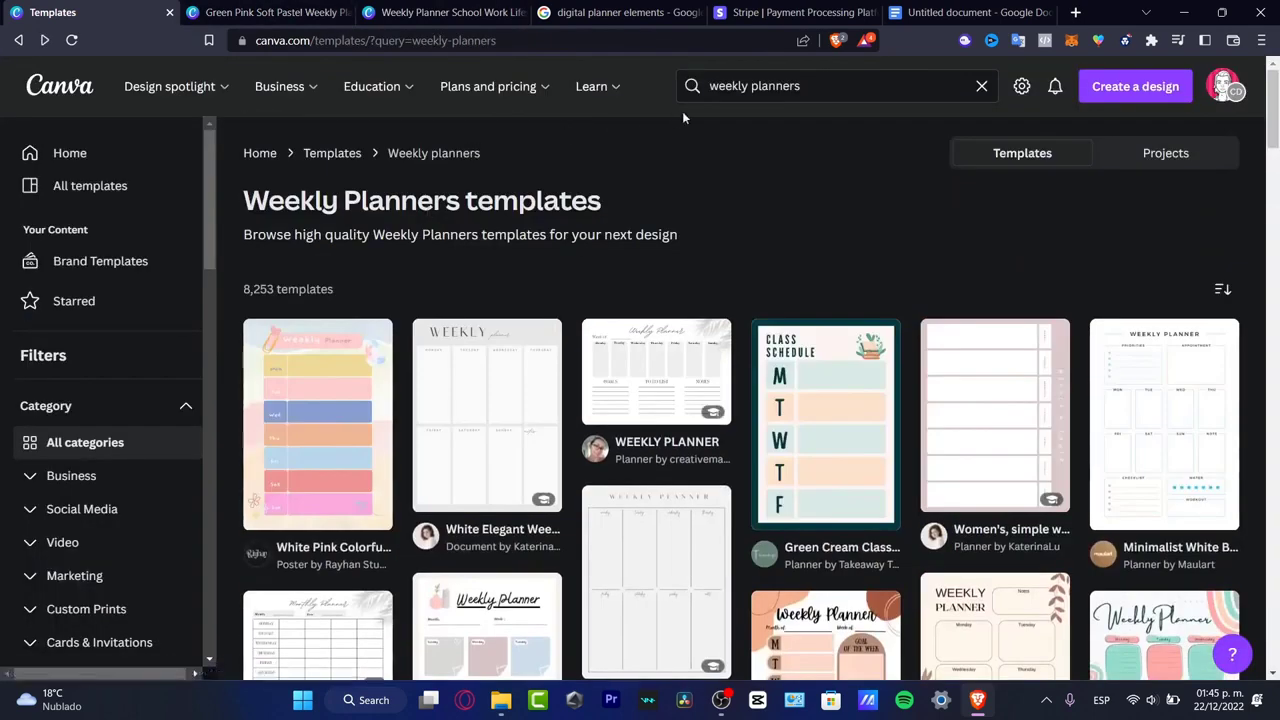
click(743, 85)
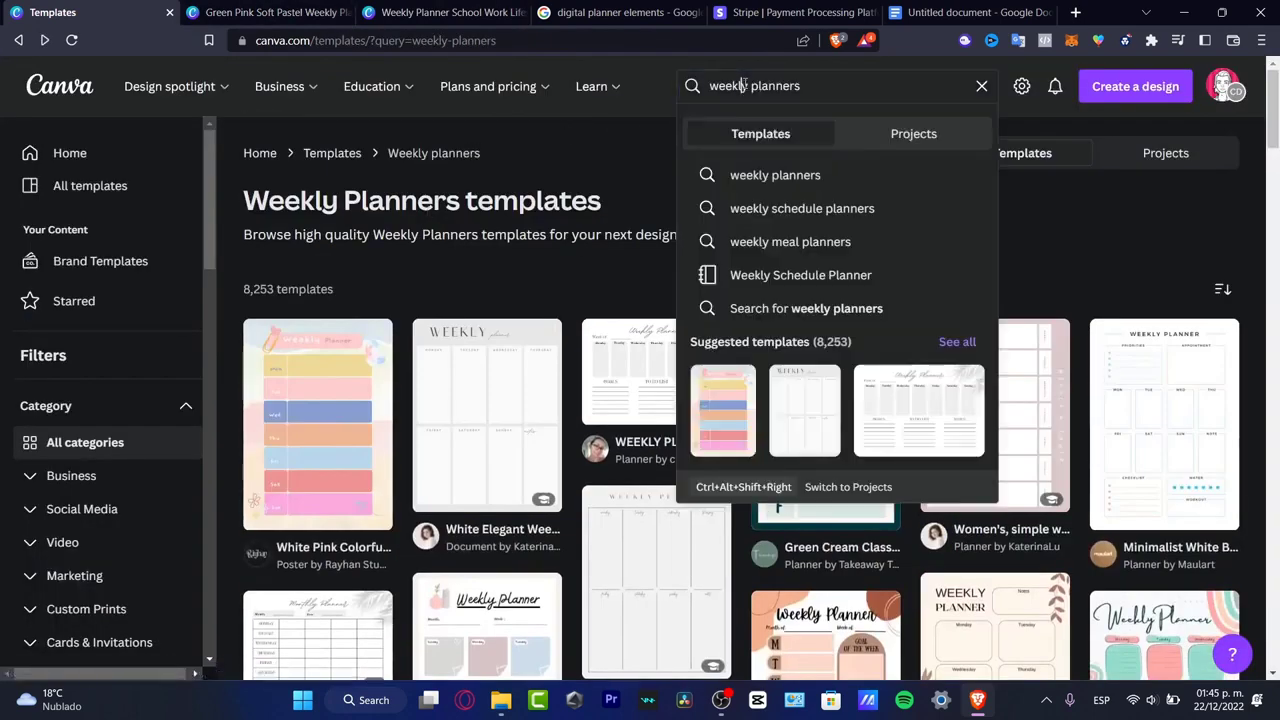
double_click(743, 85)
text(MONTHLY)
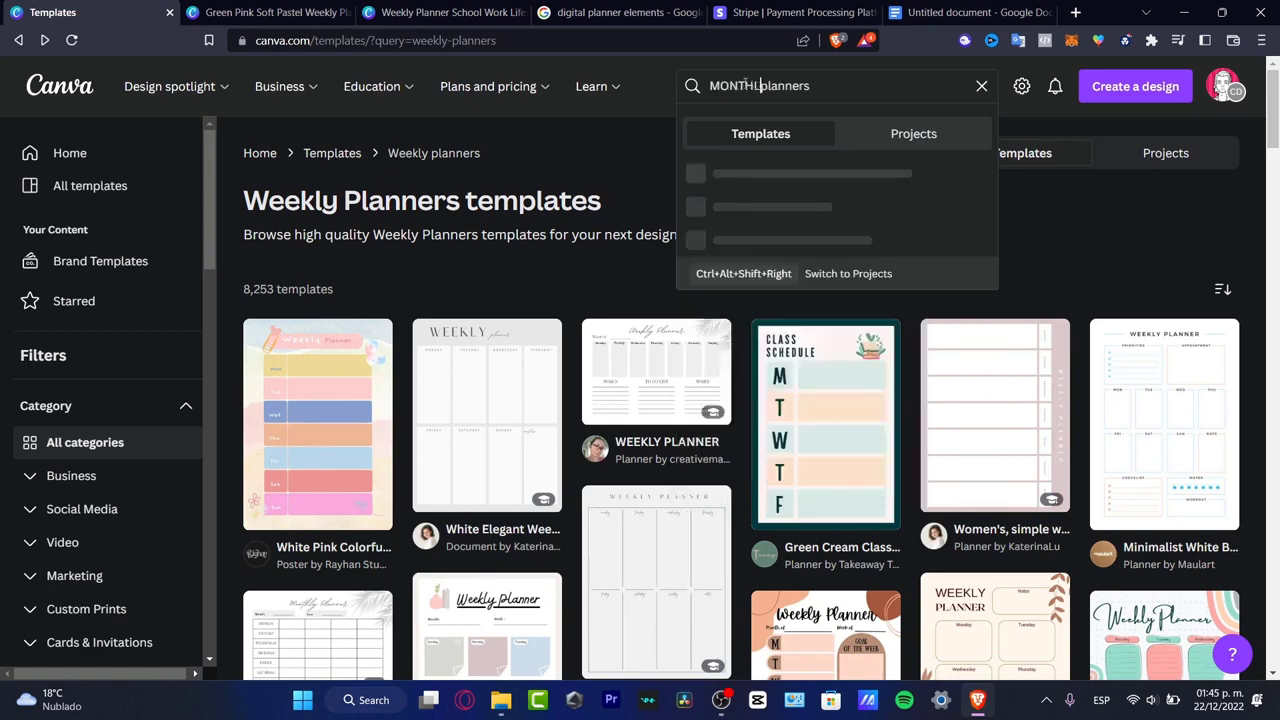
key(Return)
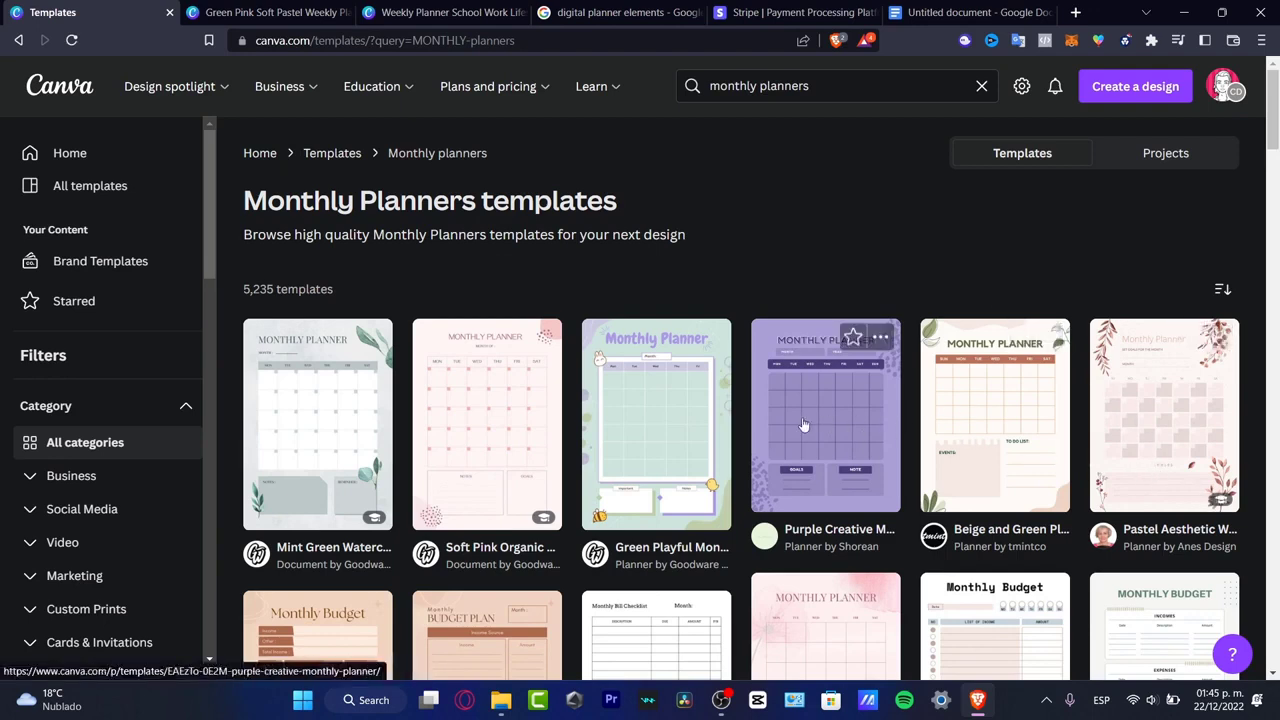
Step: Open the Soft Pink Organic Monthly Planner template as an editable design
click(470, 459)
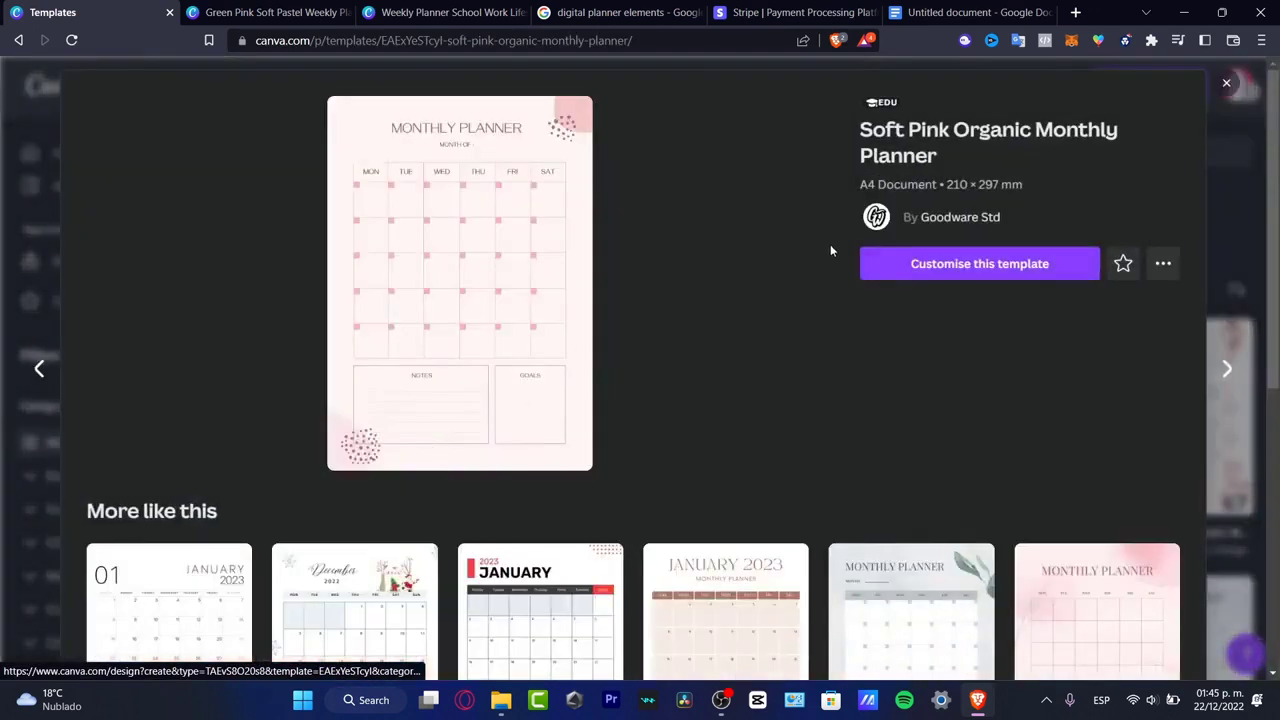
click(963, 266)
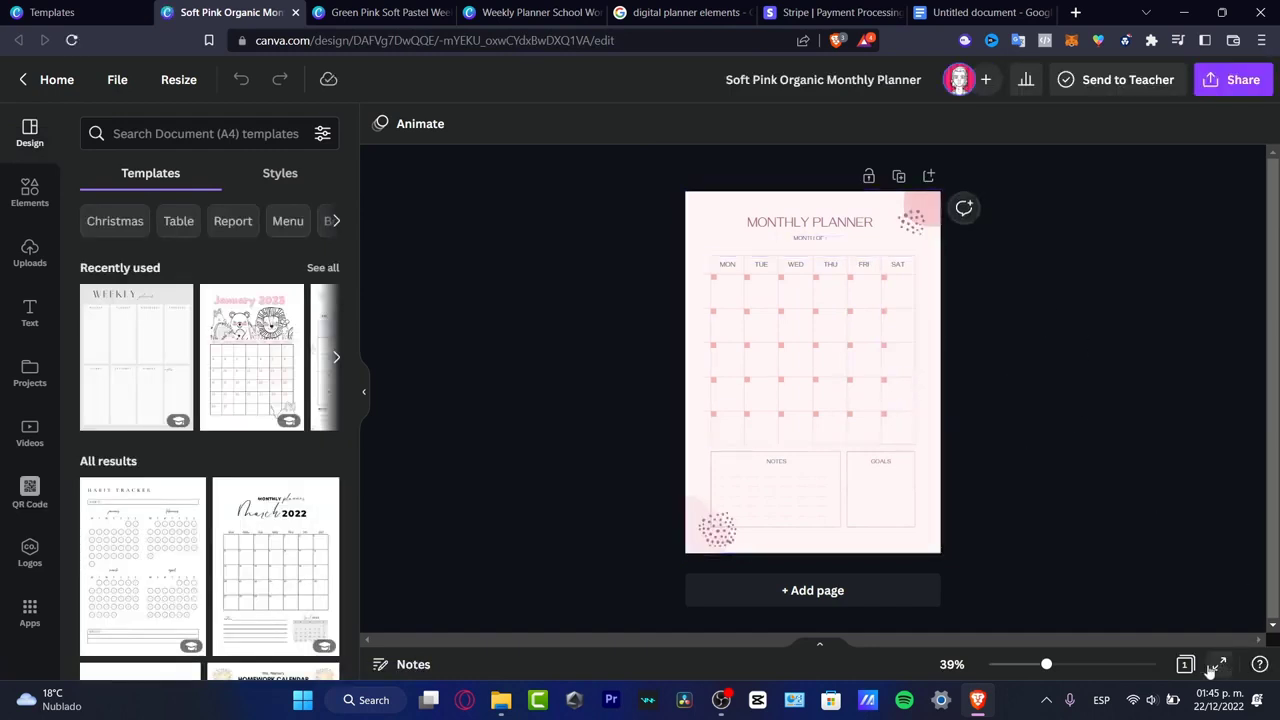
drag(1047, 664, 1055, 665)
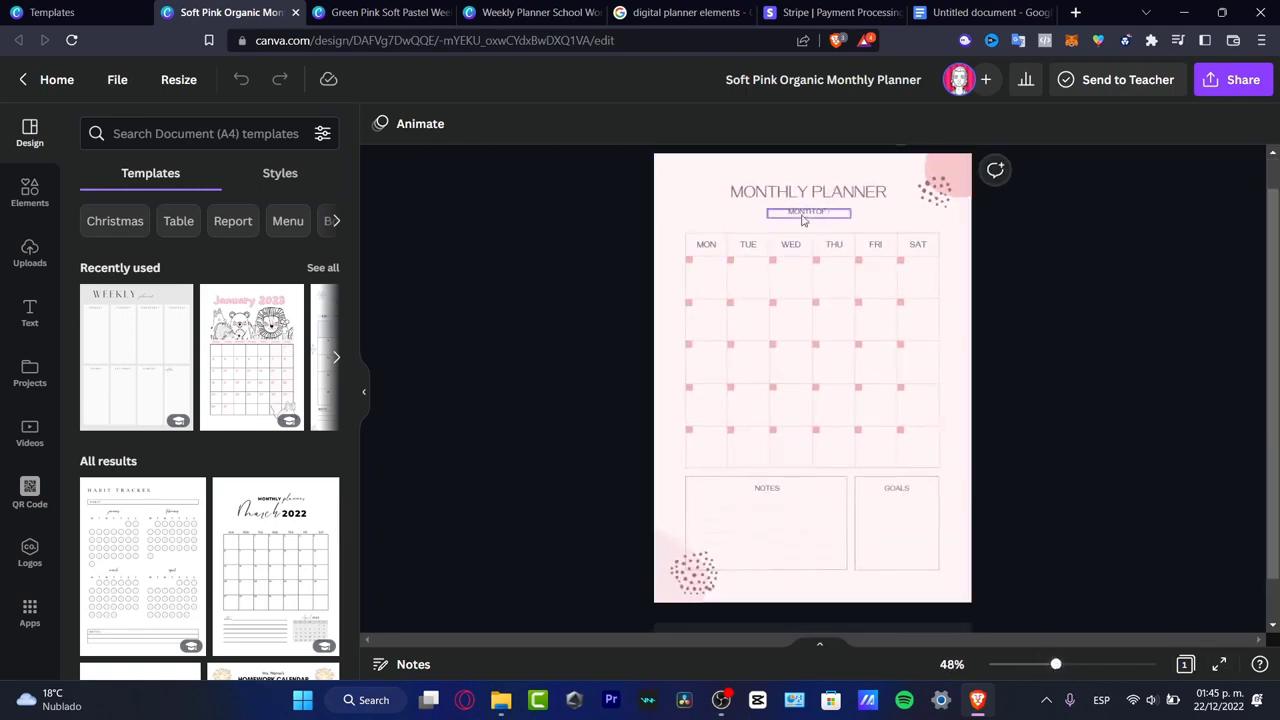
click(920, 178)
click(698, 194)
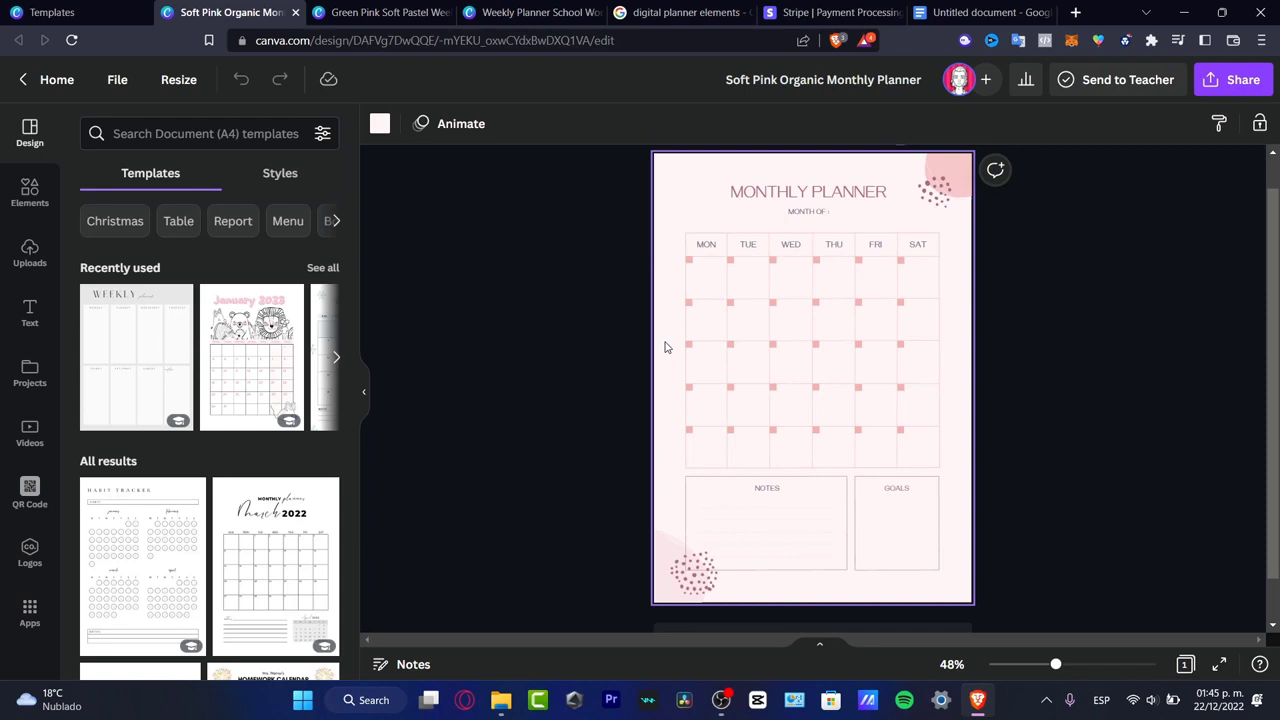
Step: Complete the line under the planner title so it reads "MONTH OF : JANUARY"
click(838, 213)
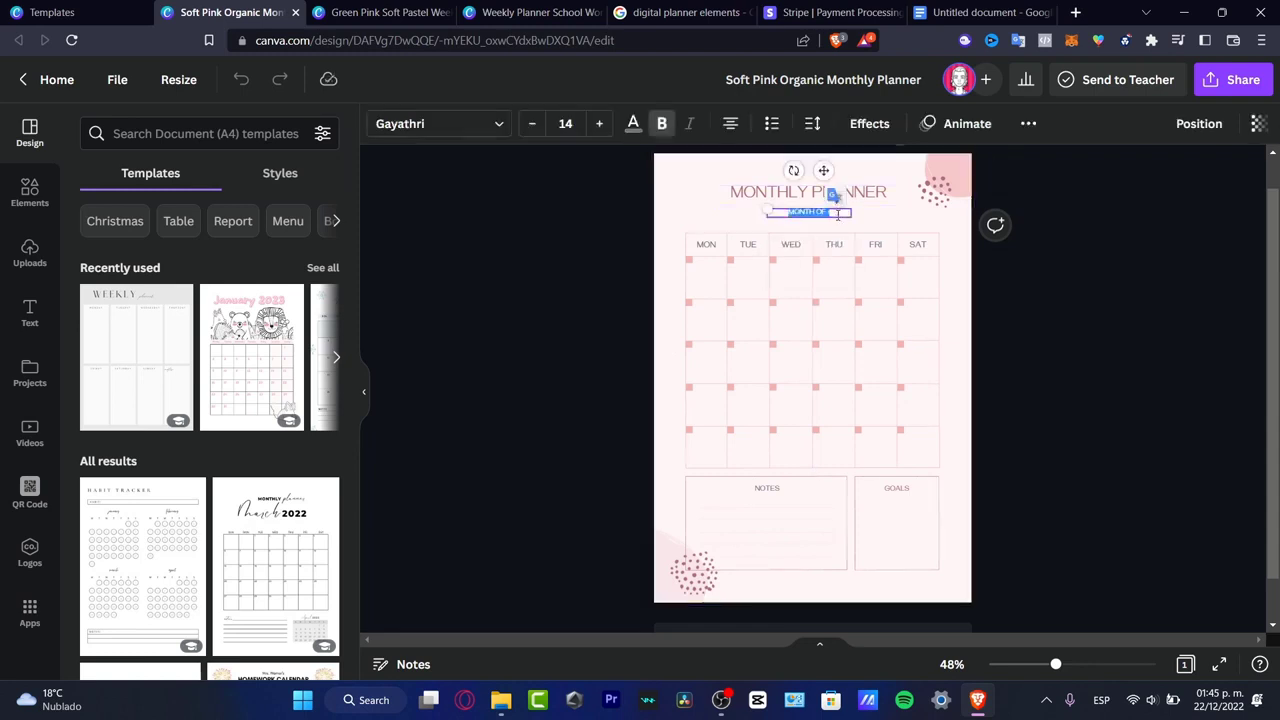
text(JANUARY)
click(989, 377)
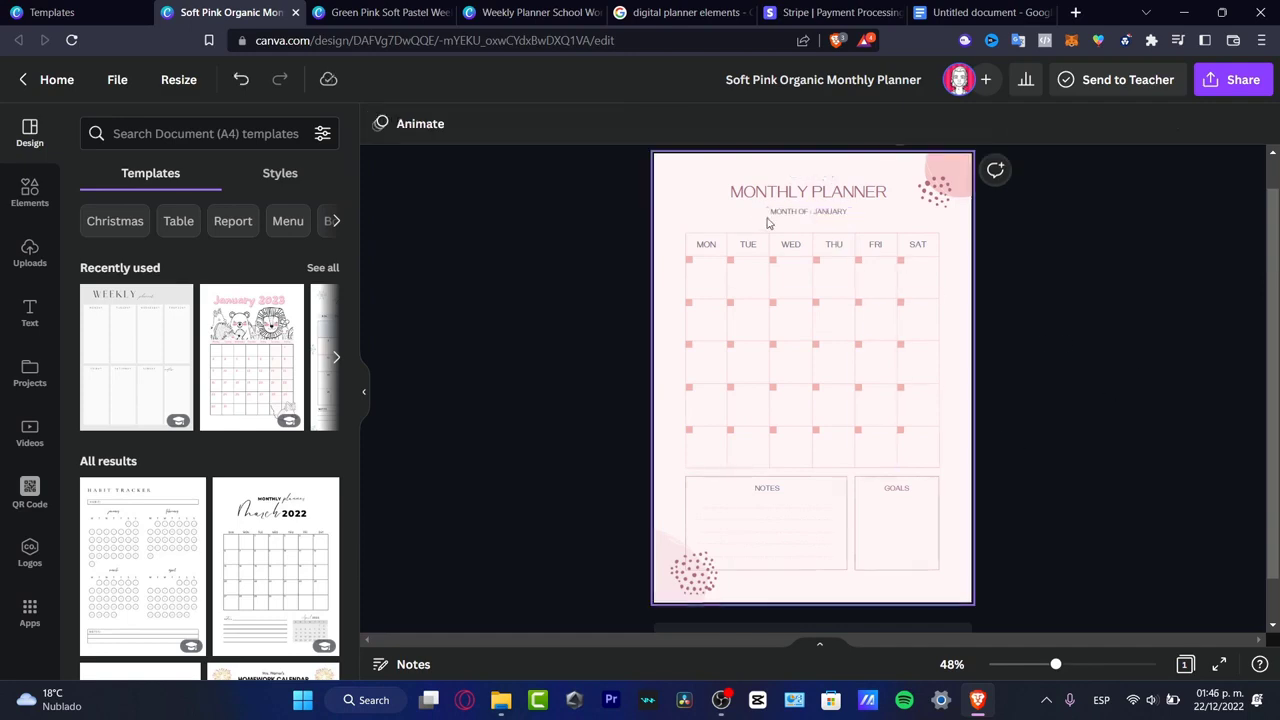
Step: Search the web for "2023 calendar" and open a Freepik 2023 calendar image to check the January dates
click(1076, 12)
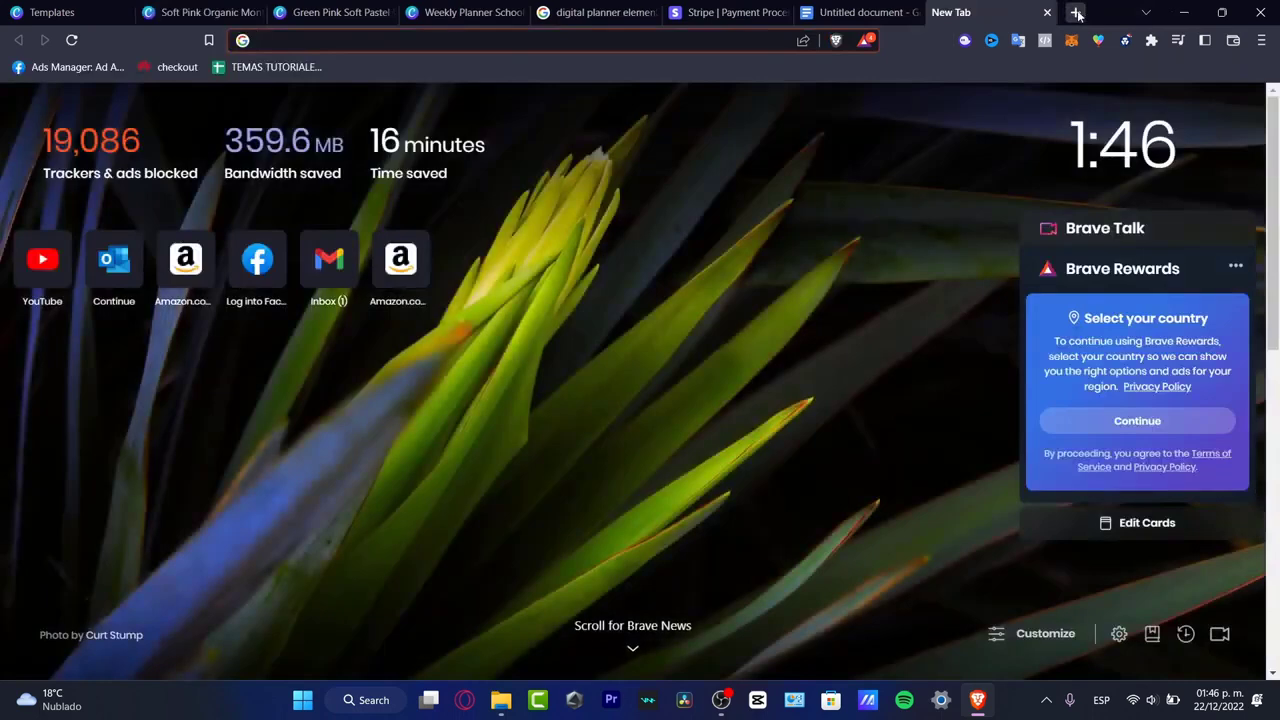
text(2023)
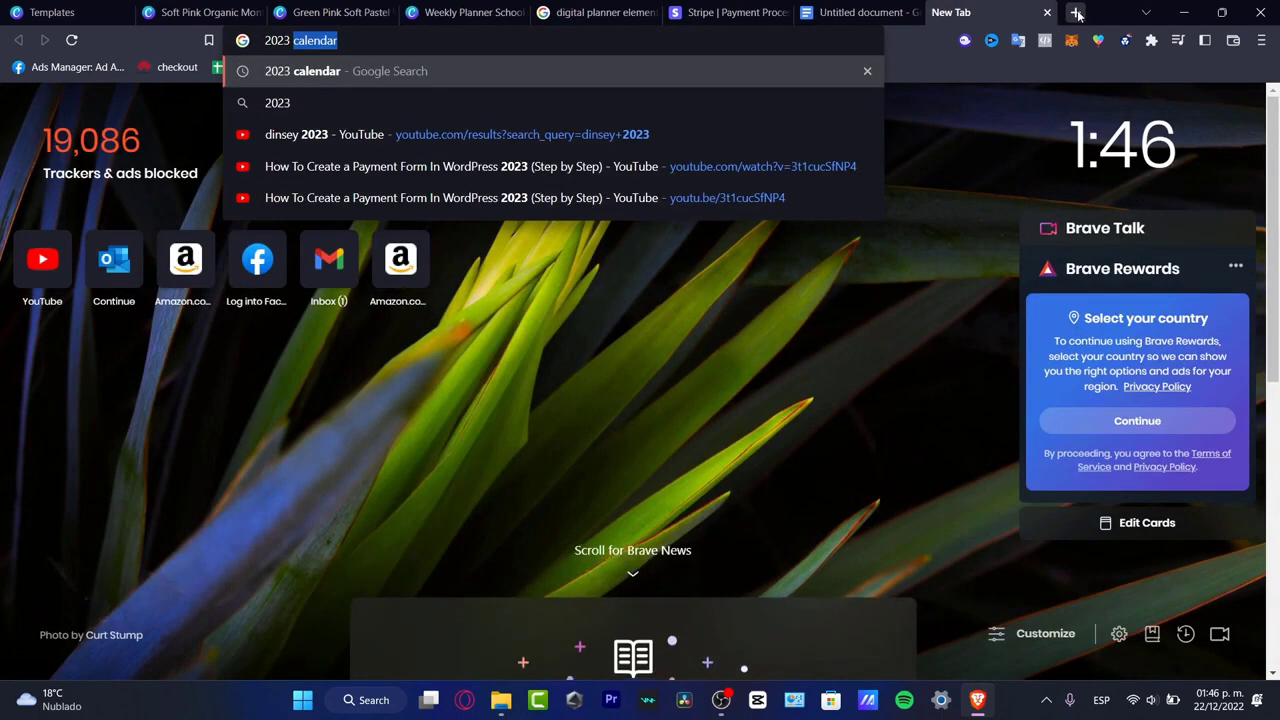
key(Return)
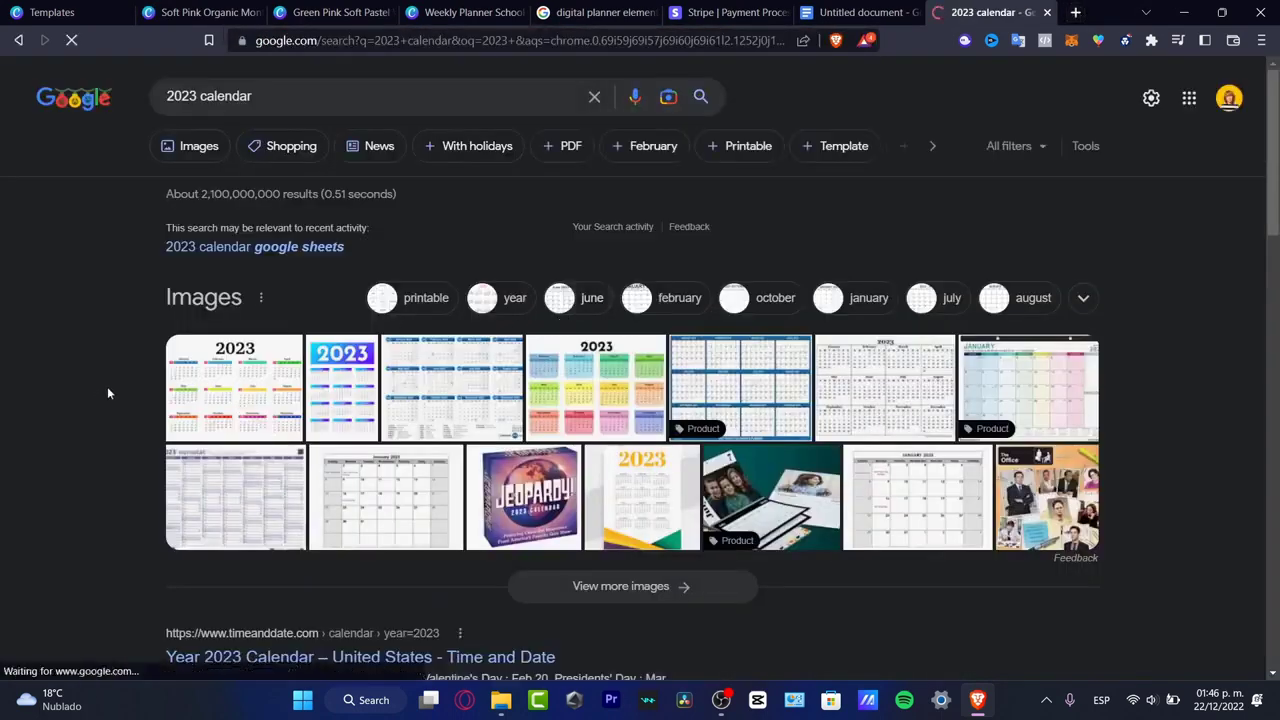
click(232, 388)
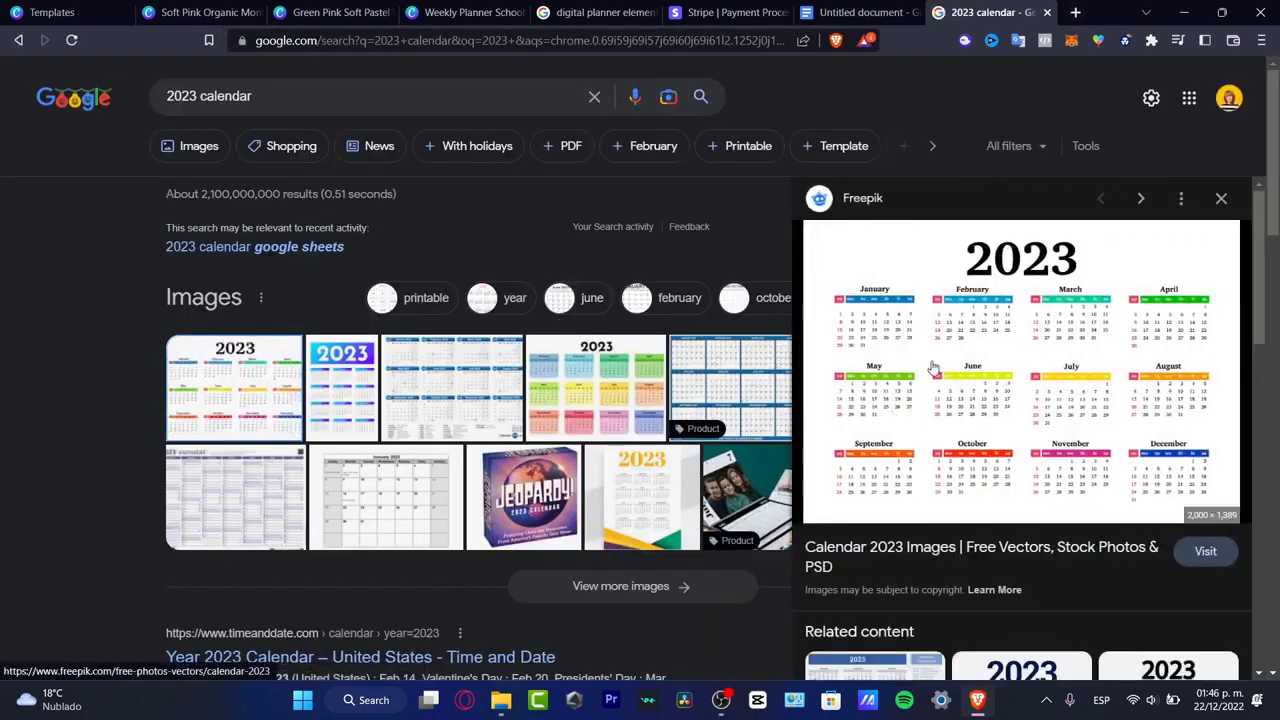
click(885, 332)
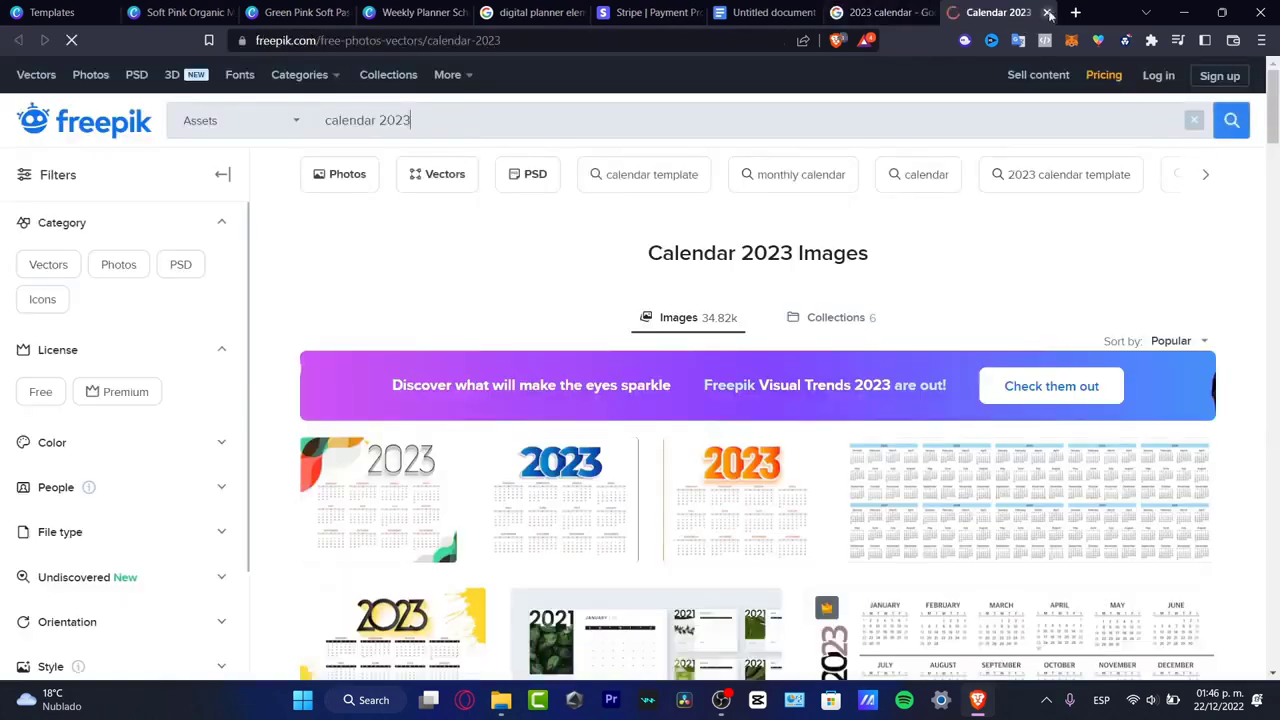
click(397, 436)
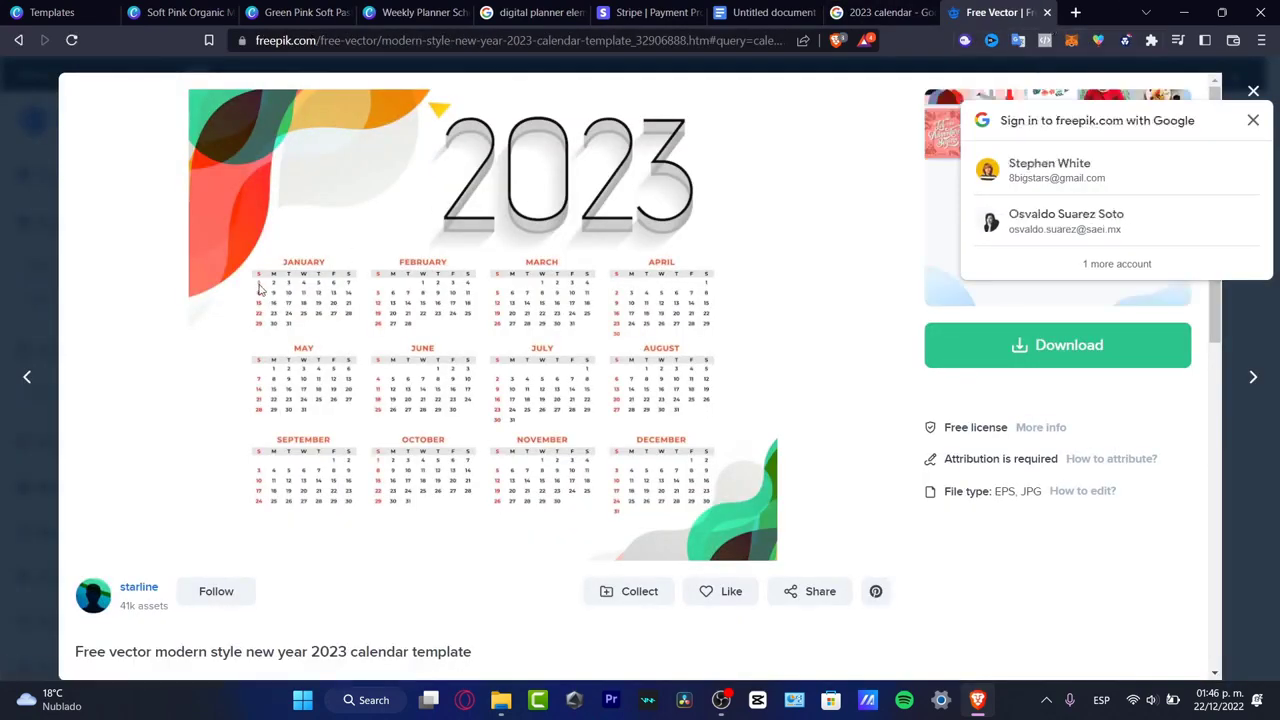
Step: Close the Weekly Planner School Work Lifestyle design and return to the Soft Pink Organic Monthly Planner design
click(766, 12)
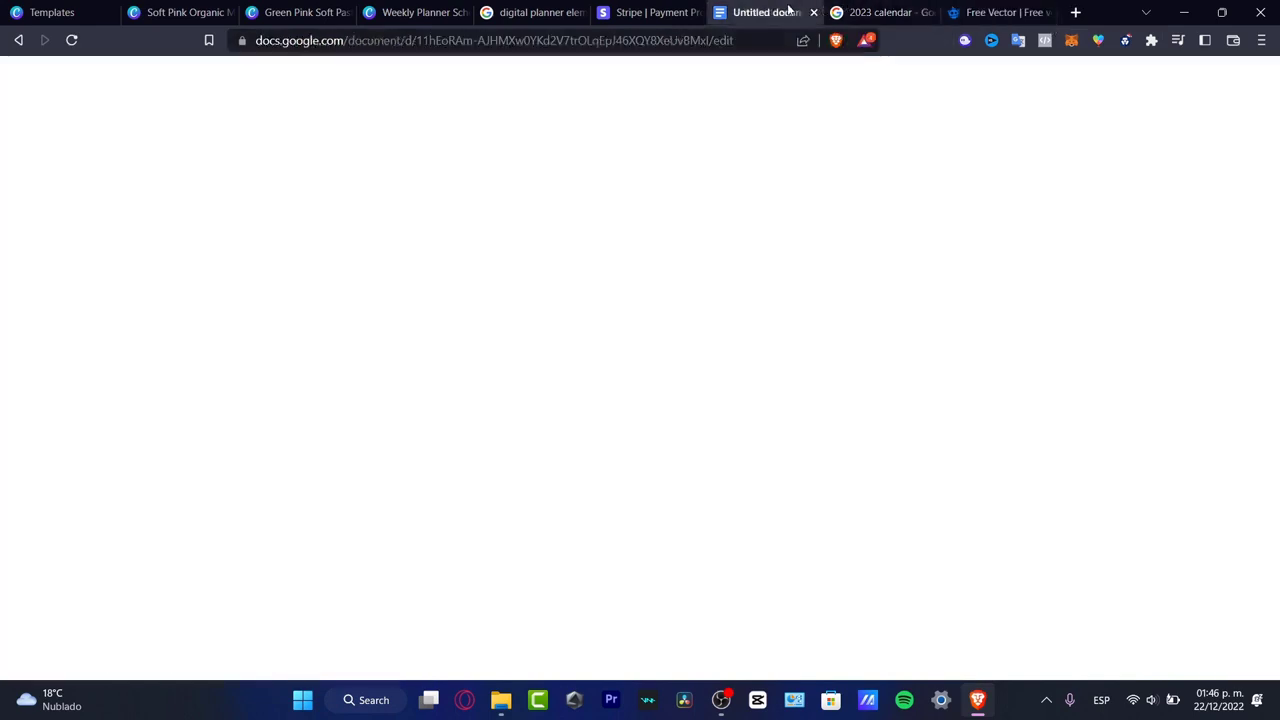
click(290, 12)
click(414, 12)
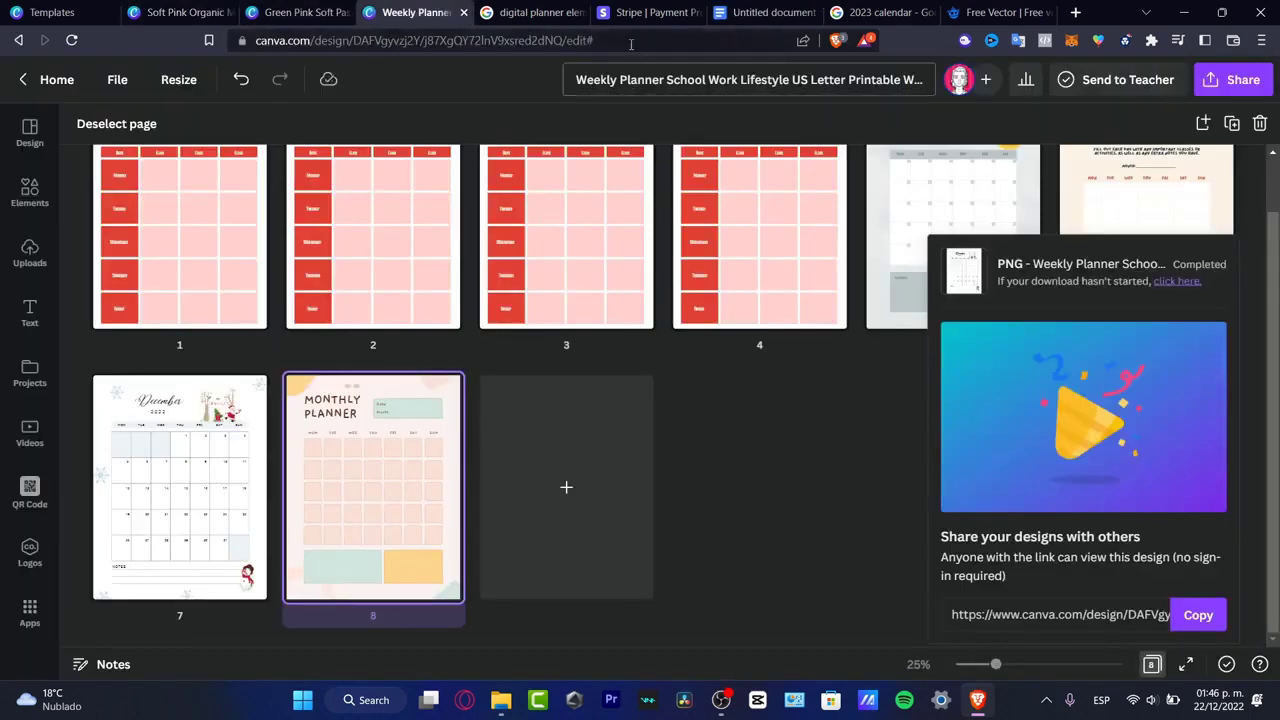
click(462, 13)
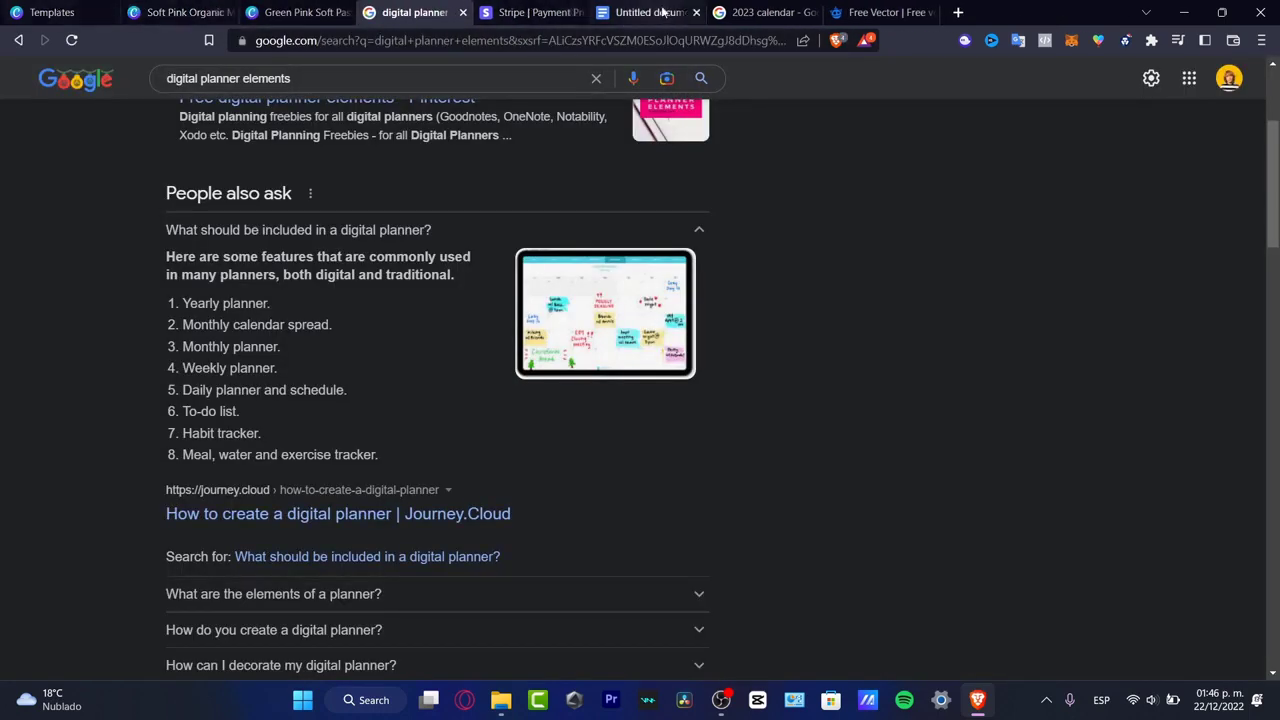
click(303, 12)
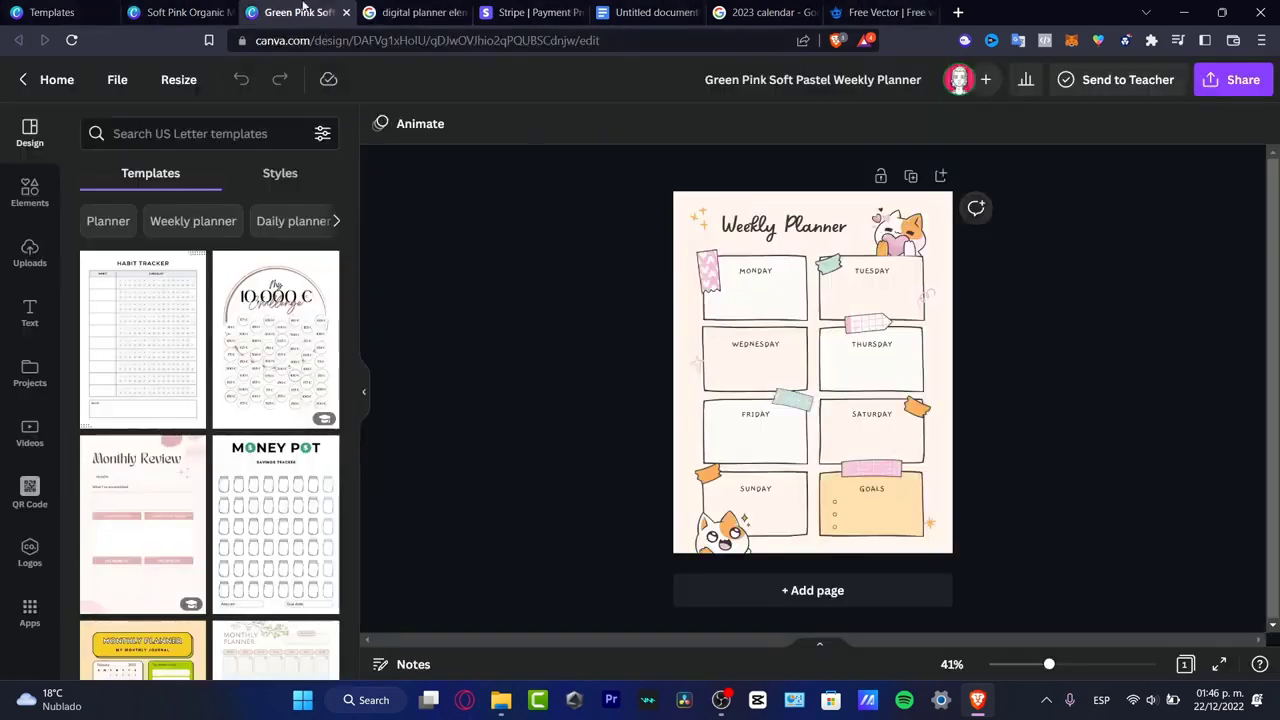
click(185, 12)
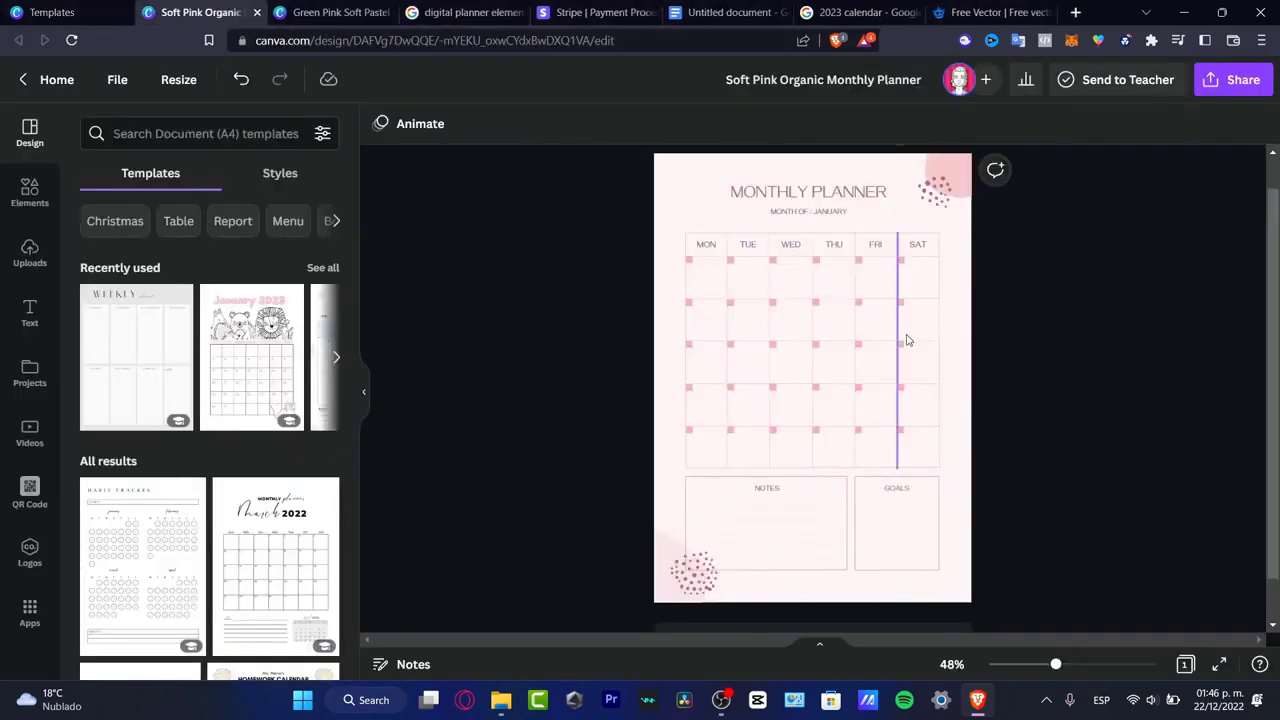
Step: Add the January 2023 page of the Pink Wild Animals Calendar 2023 template as a new page and review its layout
drag(1055, 664, 1091, 664)
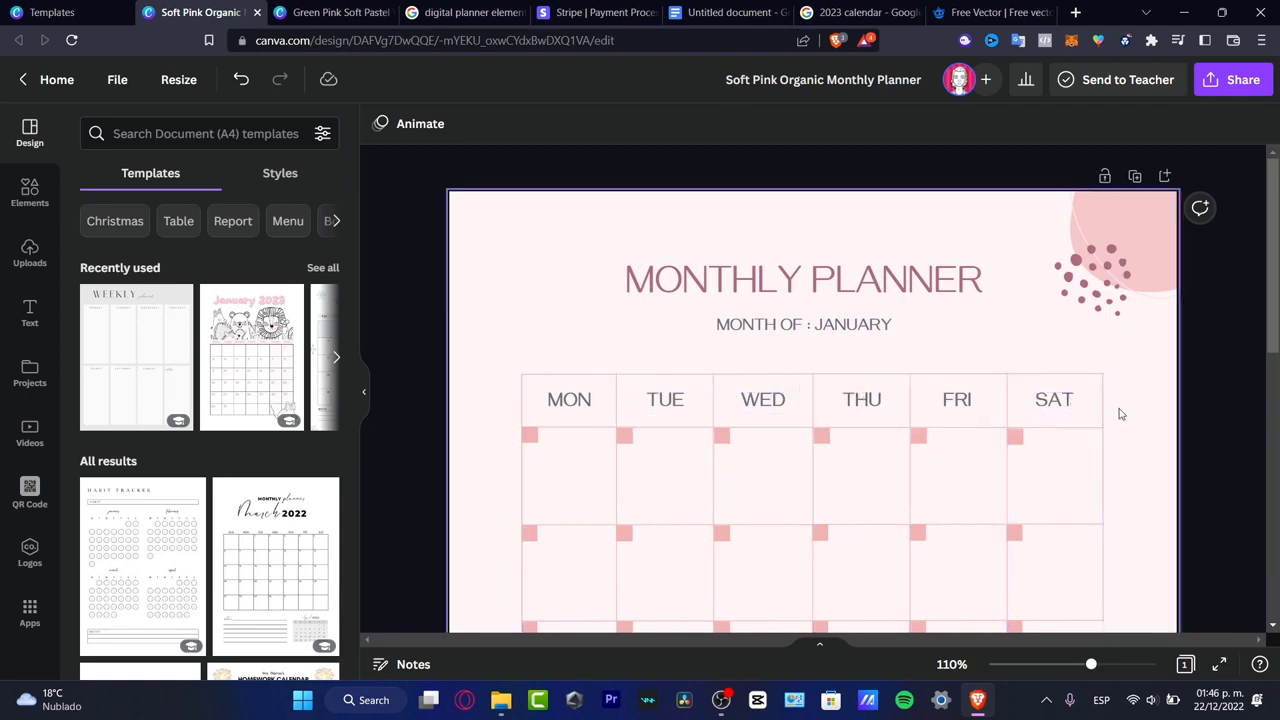
click(424, 426)
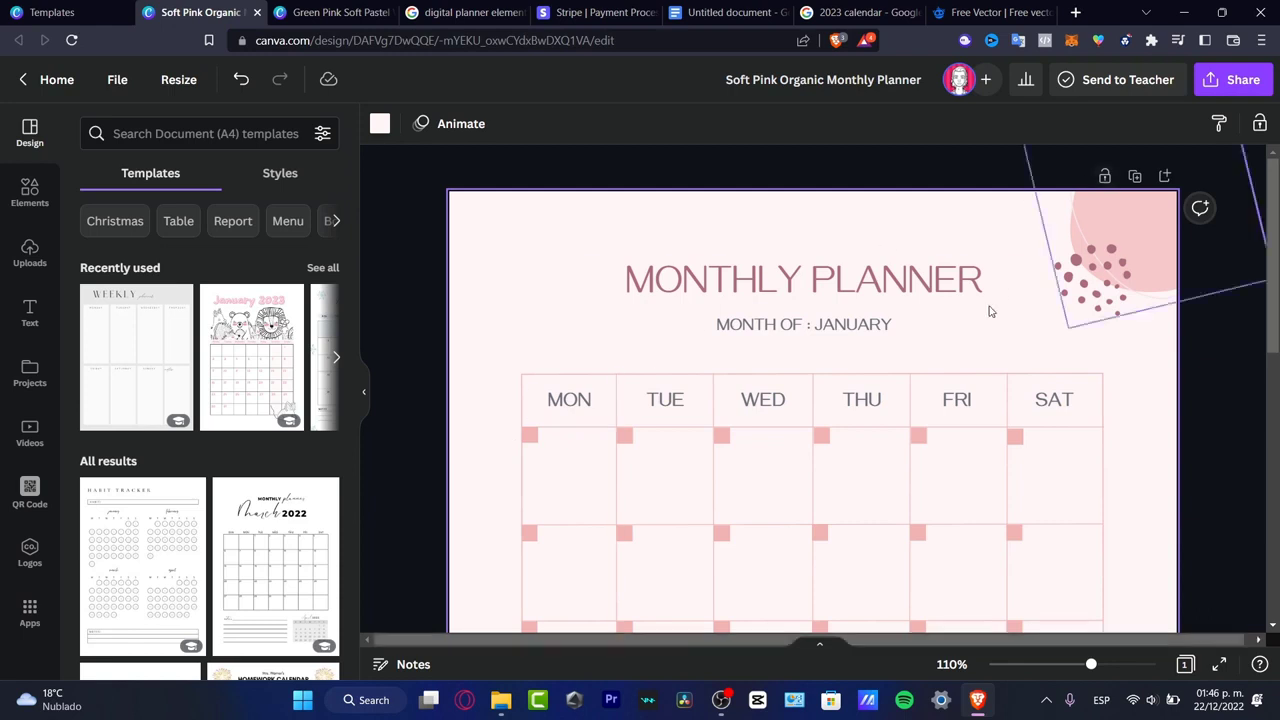
scroll(1133, 425, down, 7)
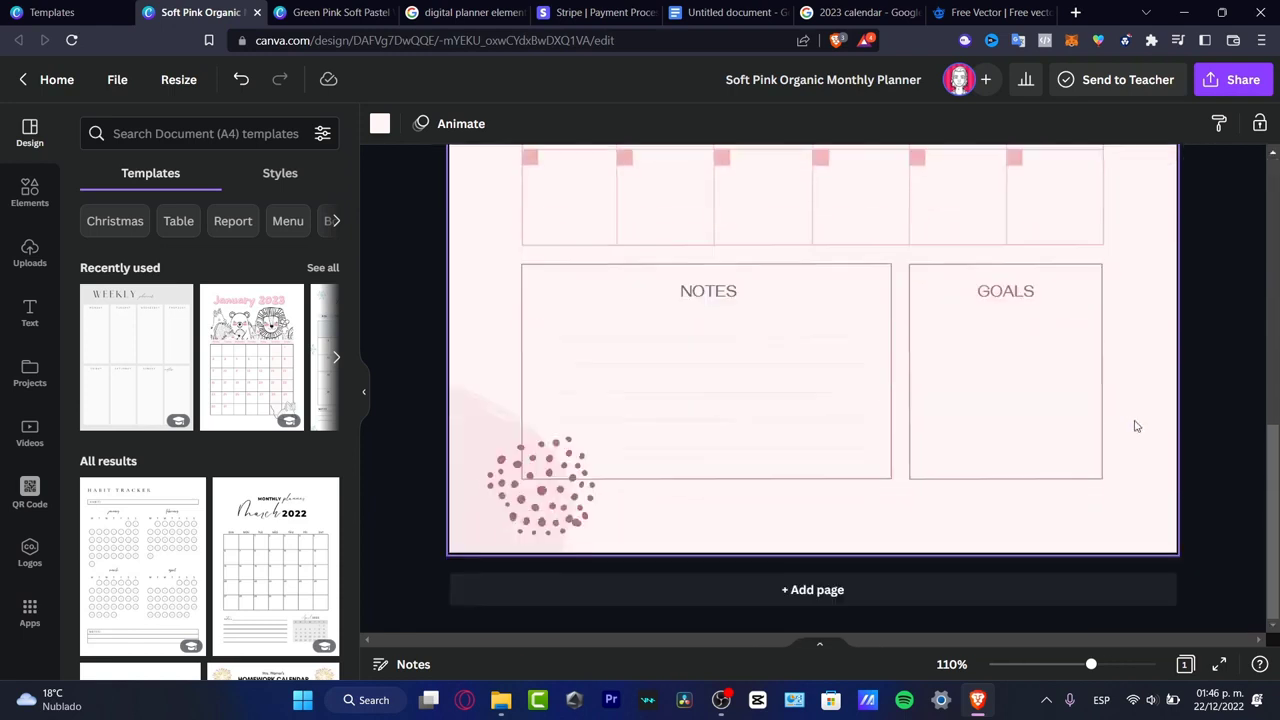
scroll(1135, 426, up, 5)
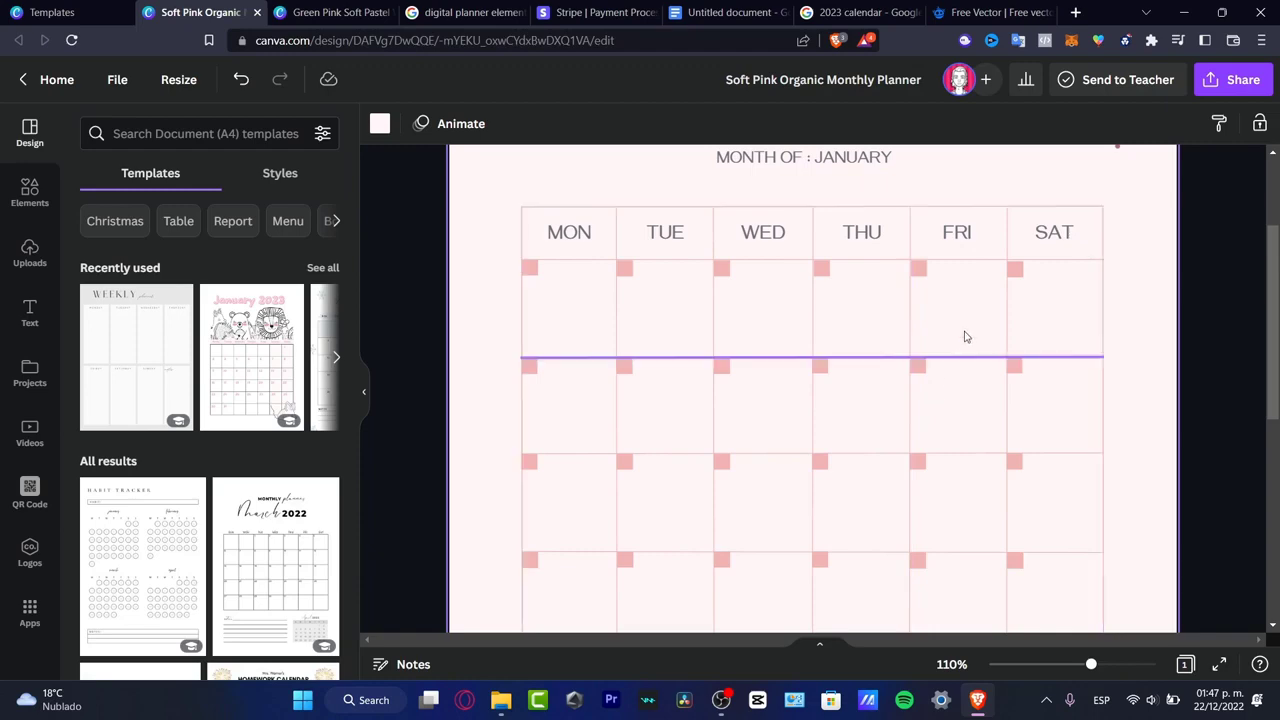
click(266, 316)
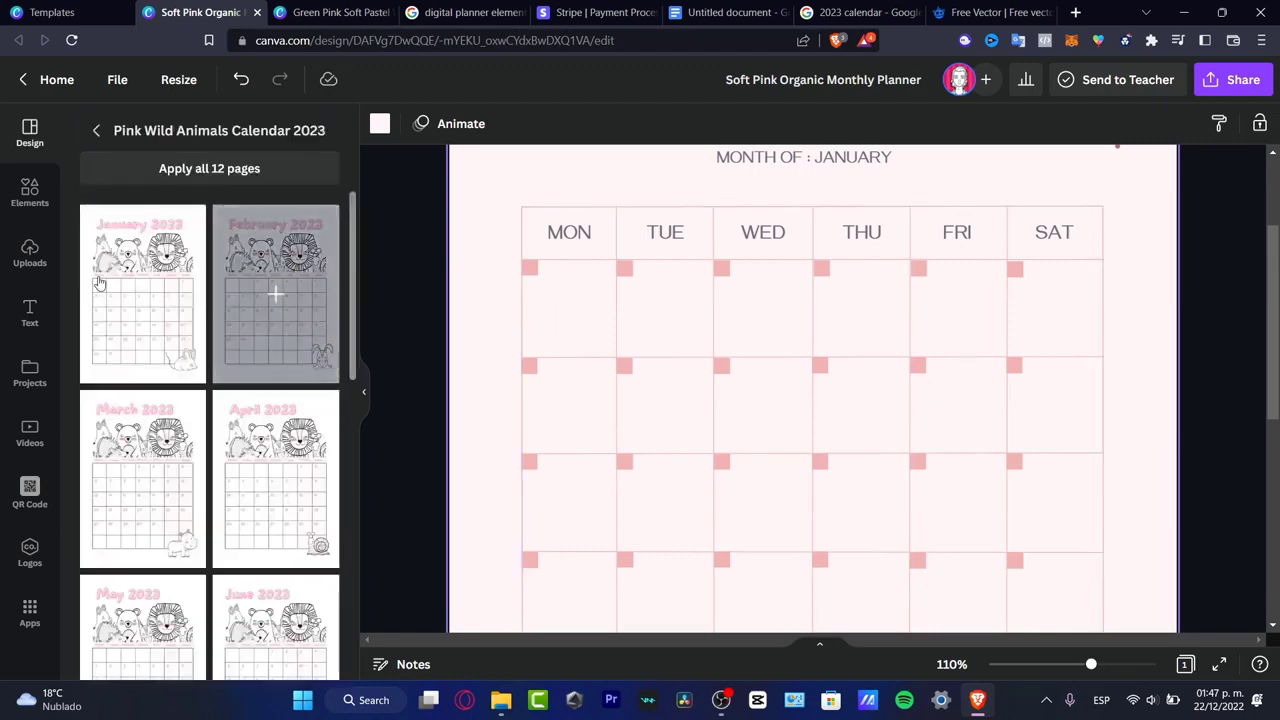
click(133, 264)
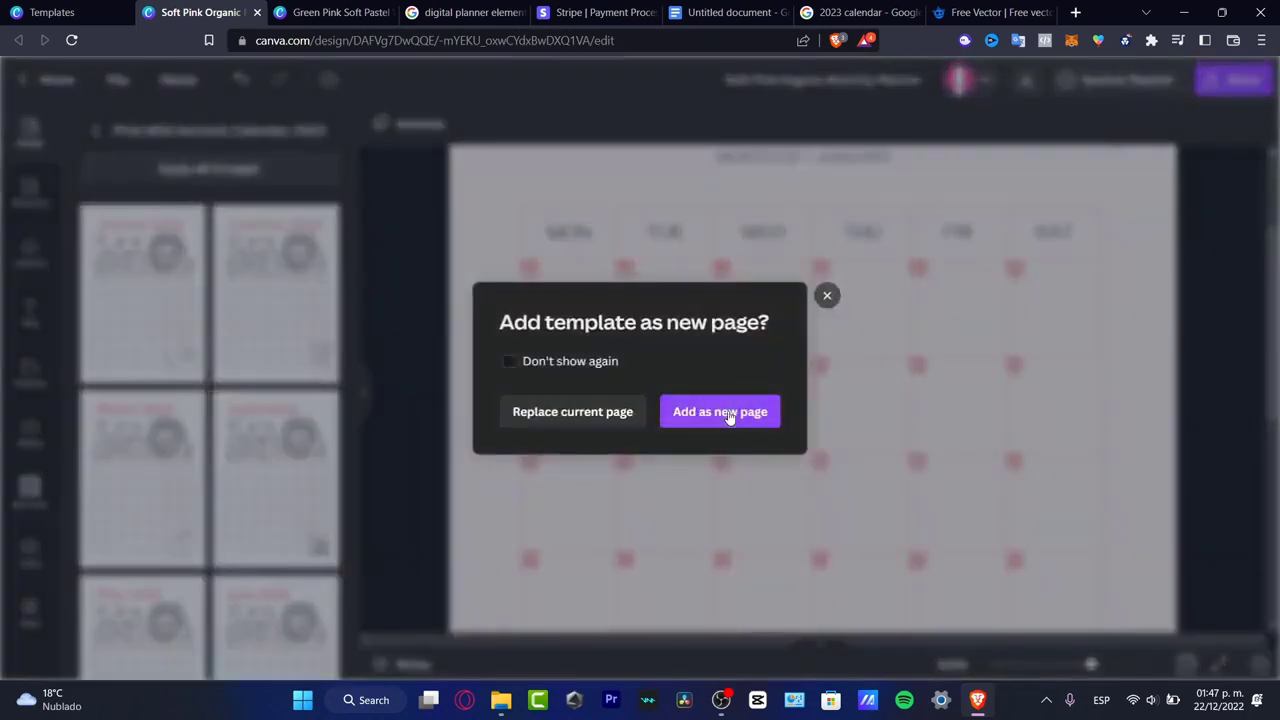
click(729, 414)
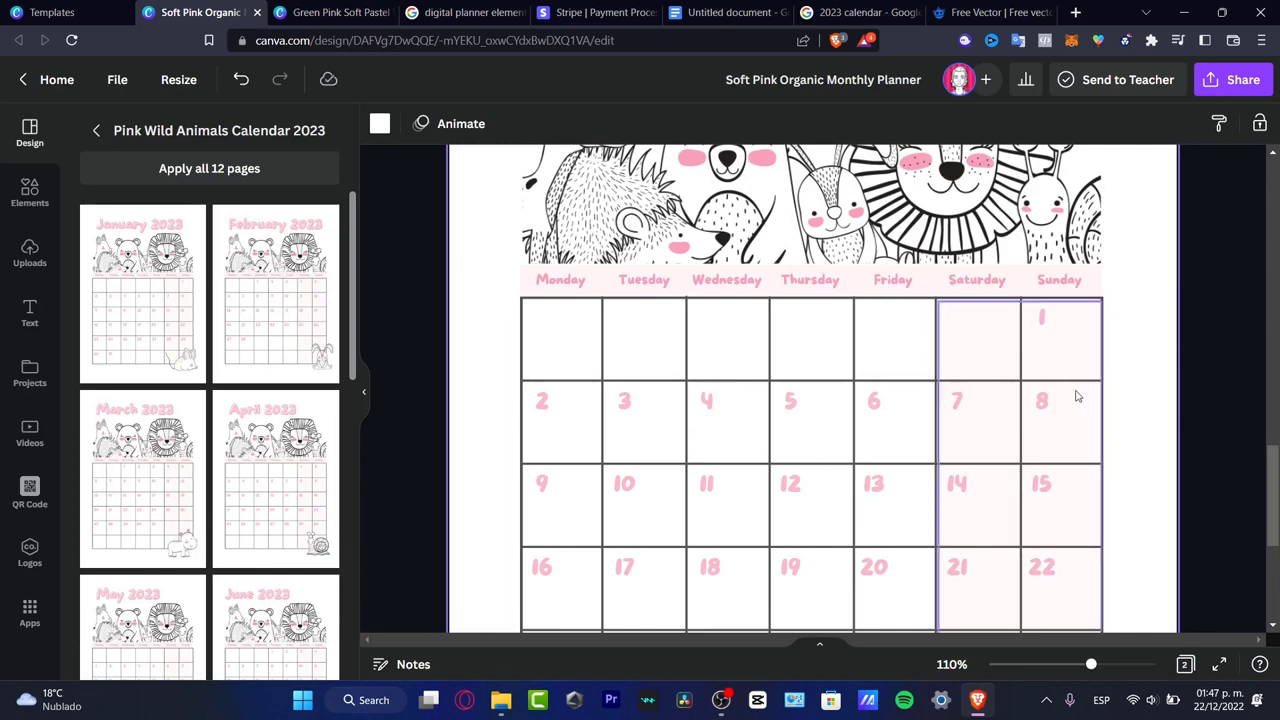
scroll(1045, 434, up, 3)
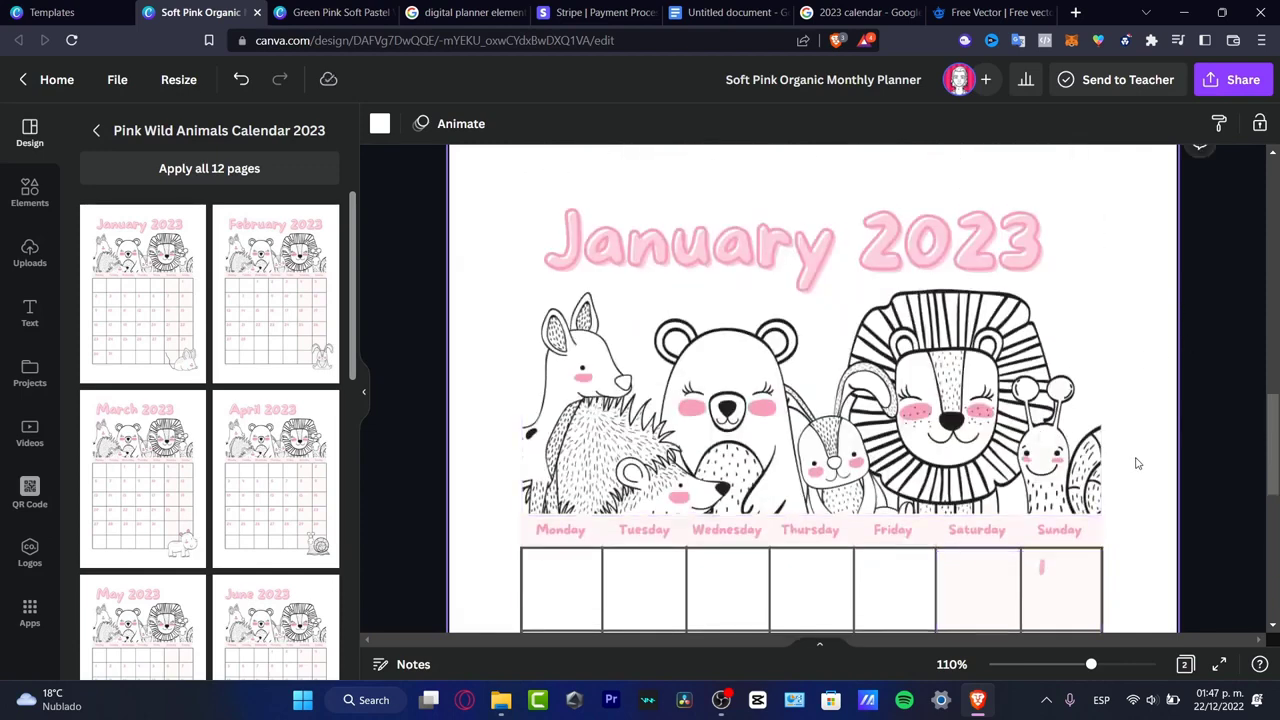
scroll(1150, 400, down, 3)
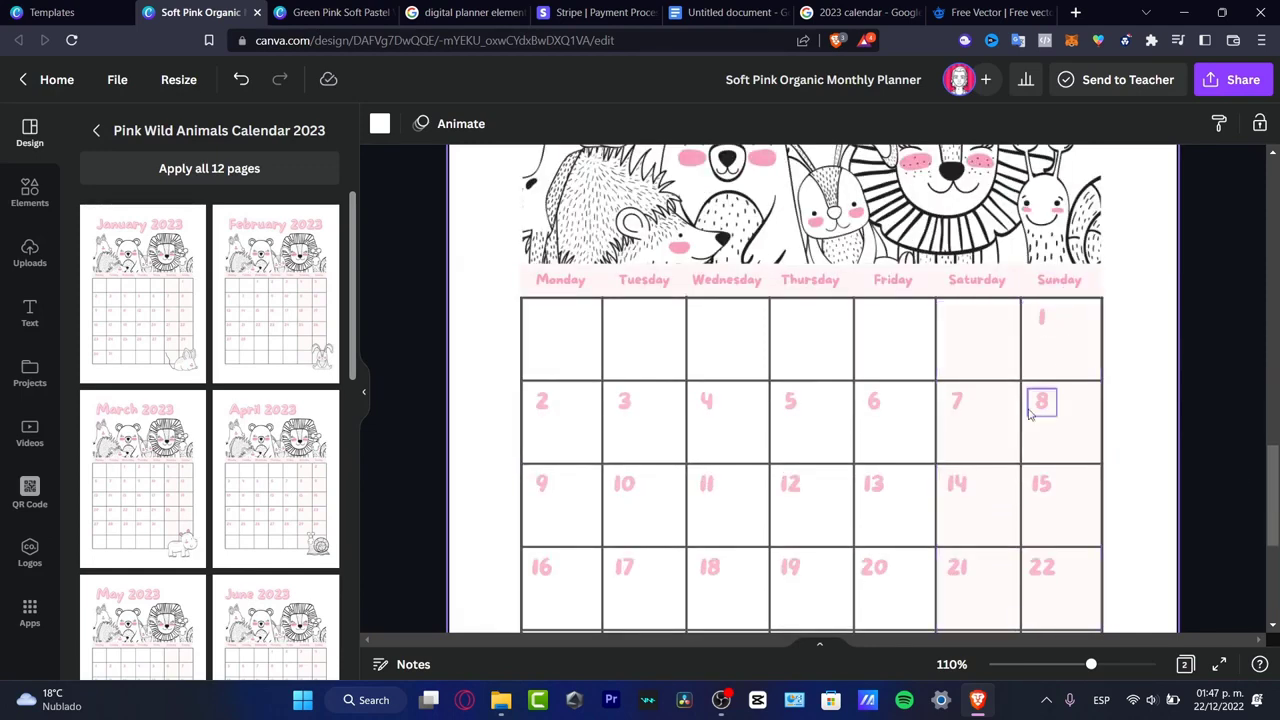
scroll(1070, 375, up, 3)
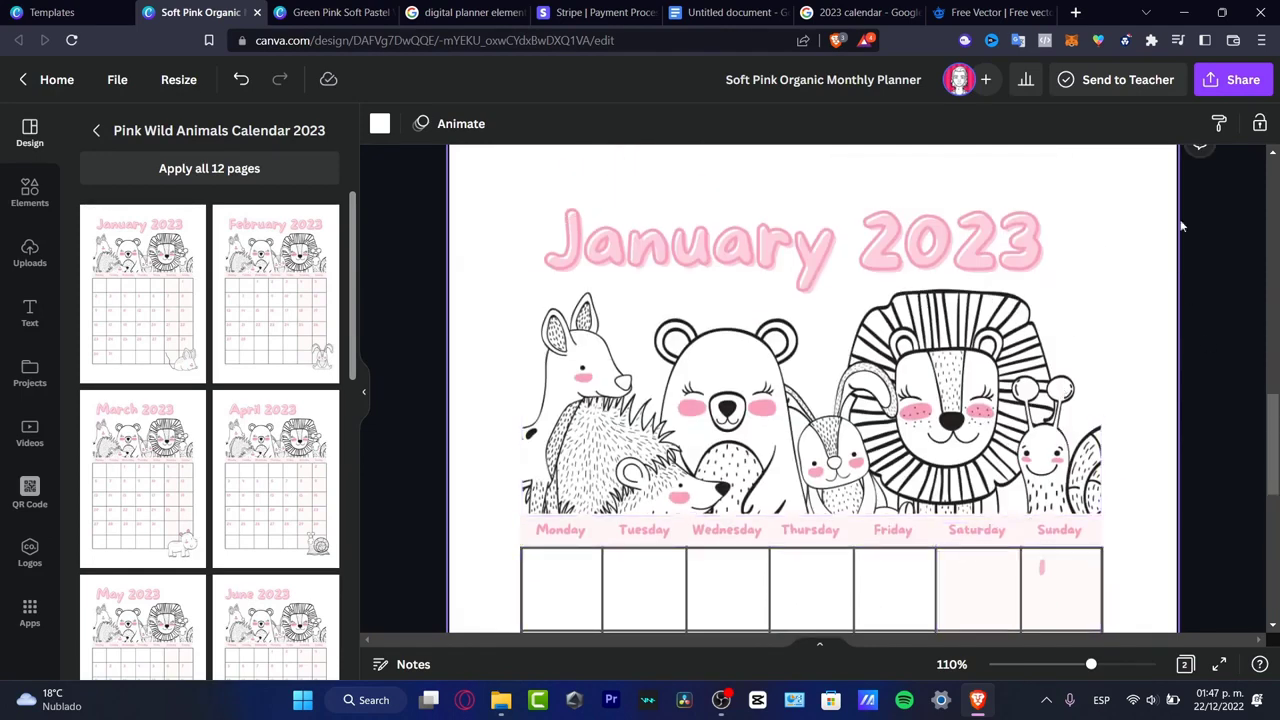
scroll(1268, 440, down, 3)
scroll(1268, 490, down, 3)
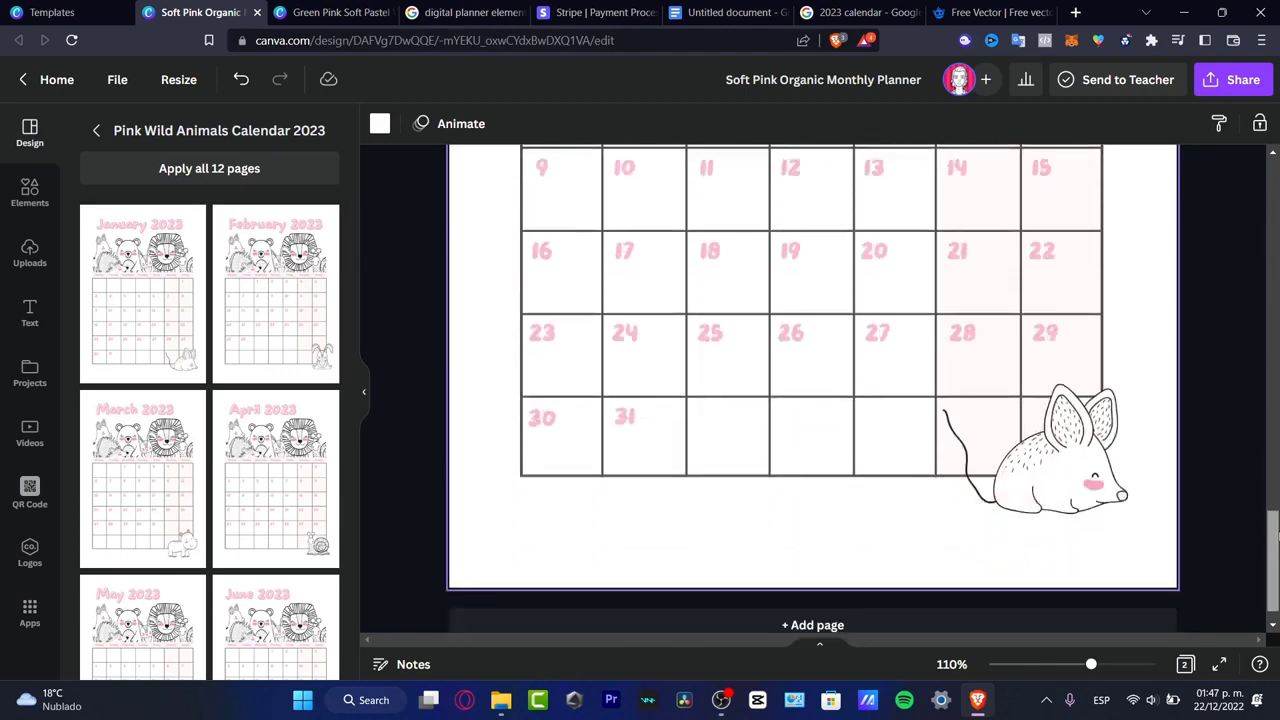
Step: Delete the mouse drawing below the calendar and the animal illustration under the title from the January 2023 page
click(1063, 543)
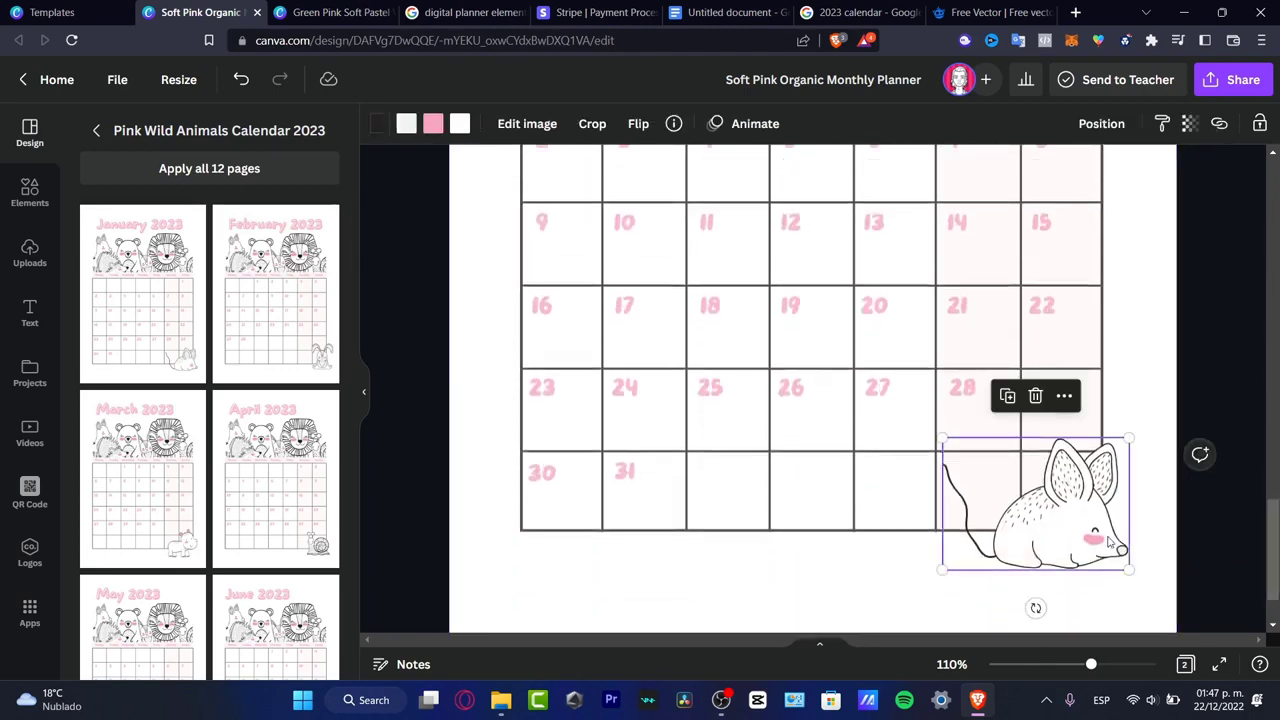
key(Delete)
scroll(1112, 538, up, 6)
click(1100, 463)
key(Delete)
Step: Set the "January 2023" title's font to Bright and its text colour to the dark blue of the Window Tide palette
click(727, 253)
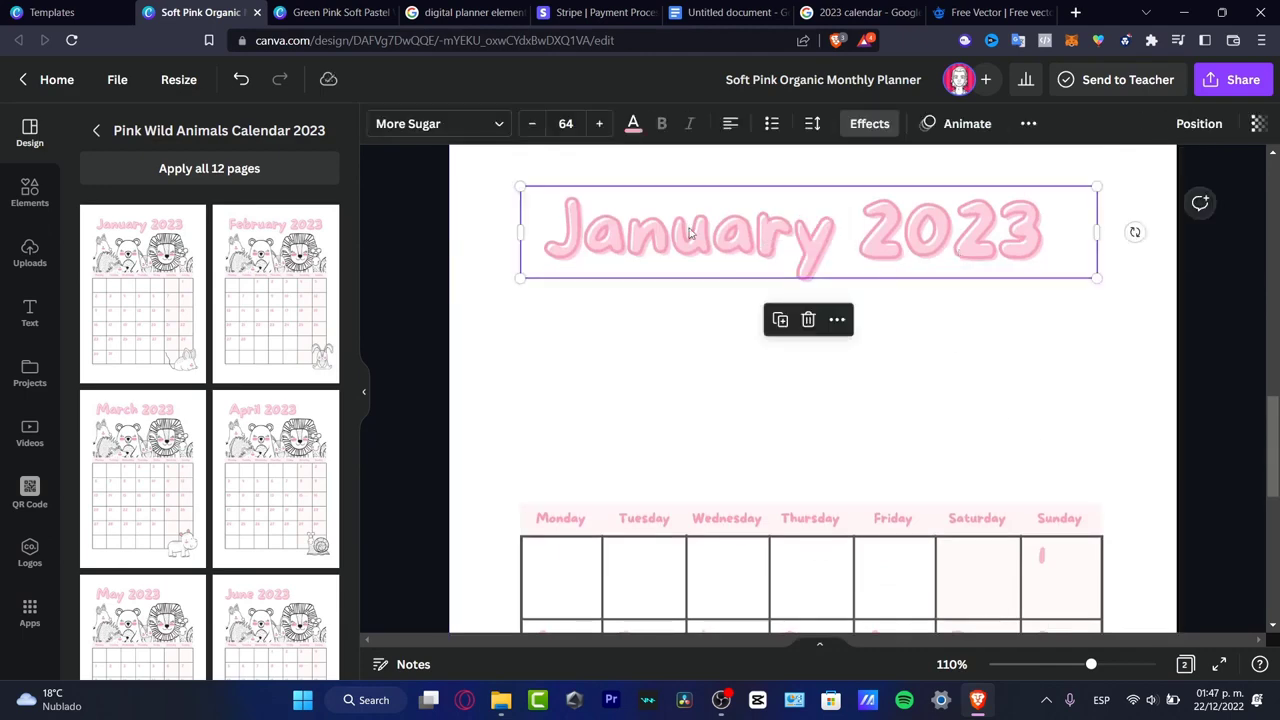
click(440, 123)
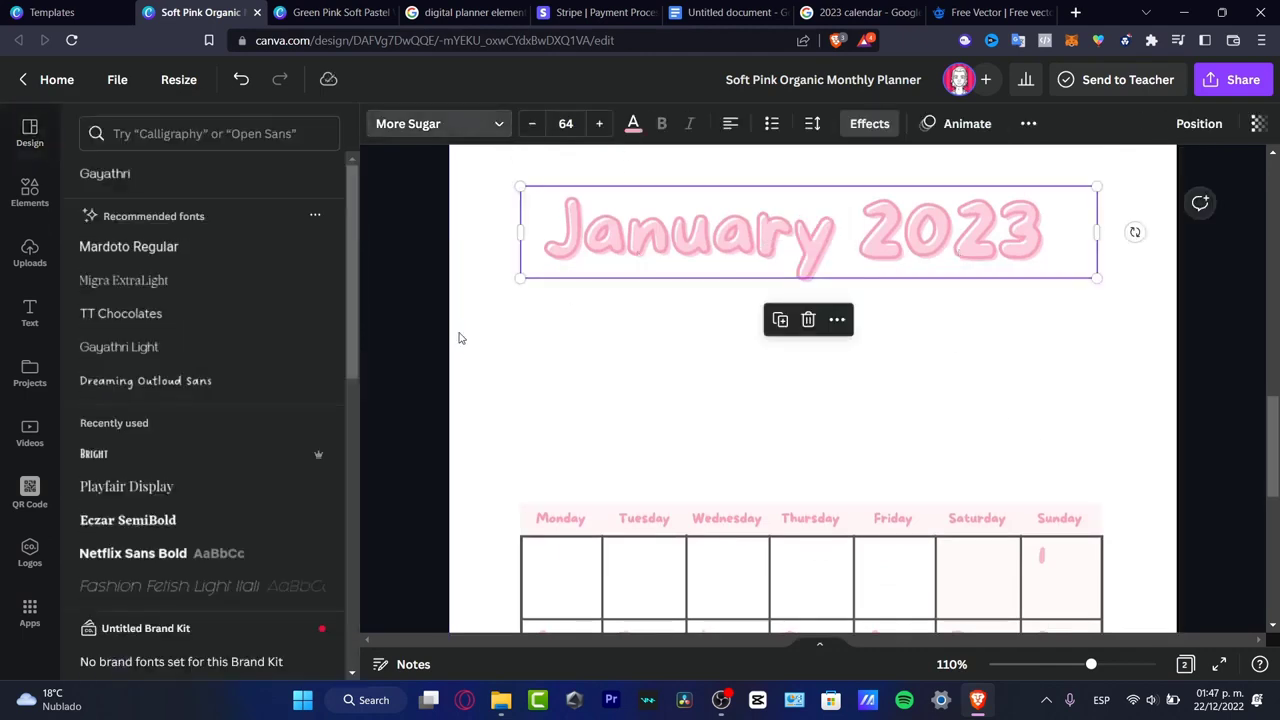
click(166, 484)
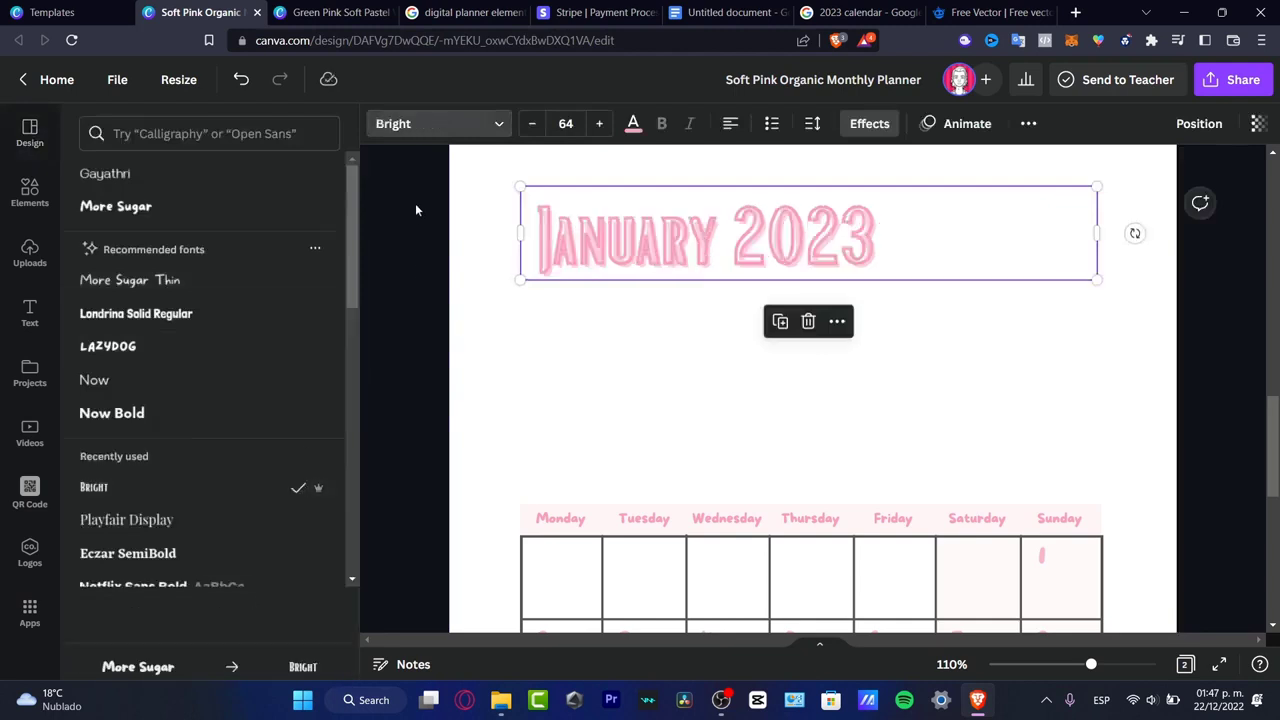
click(633, 124)
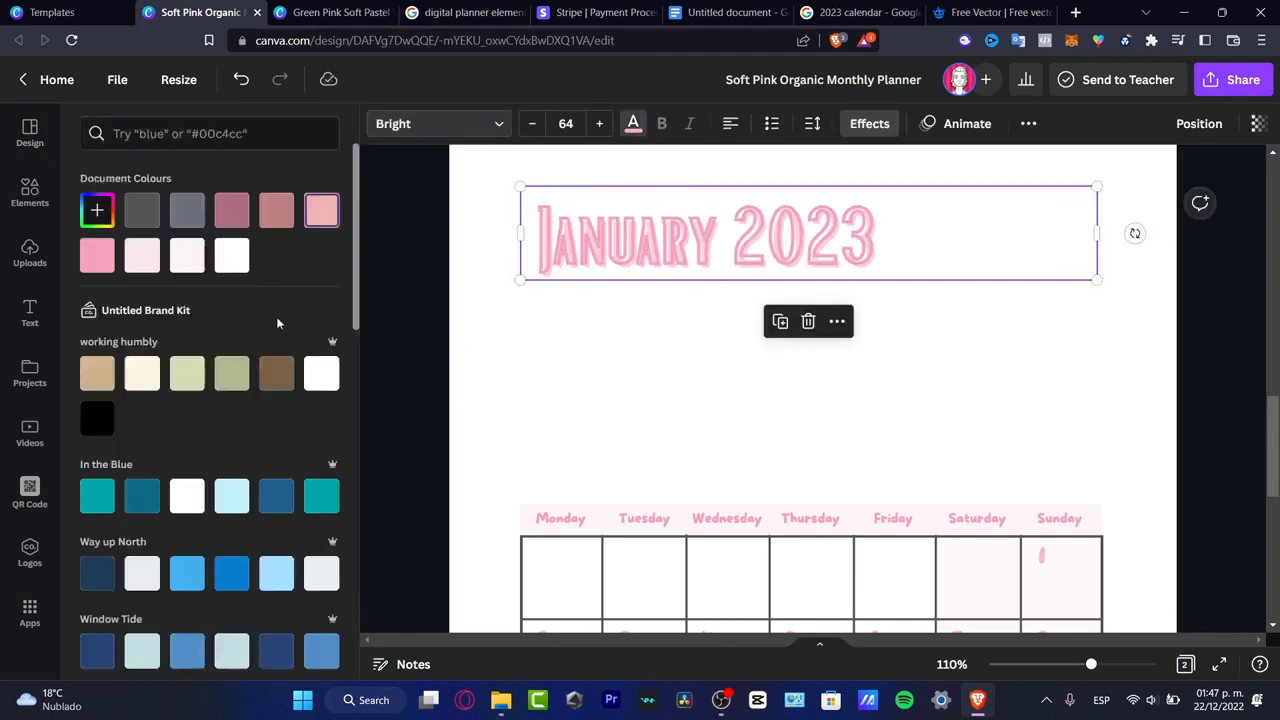
scroll(135, 370, down, 3)
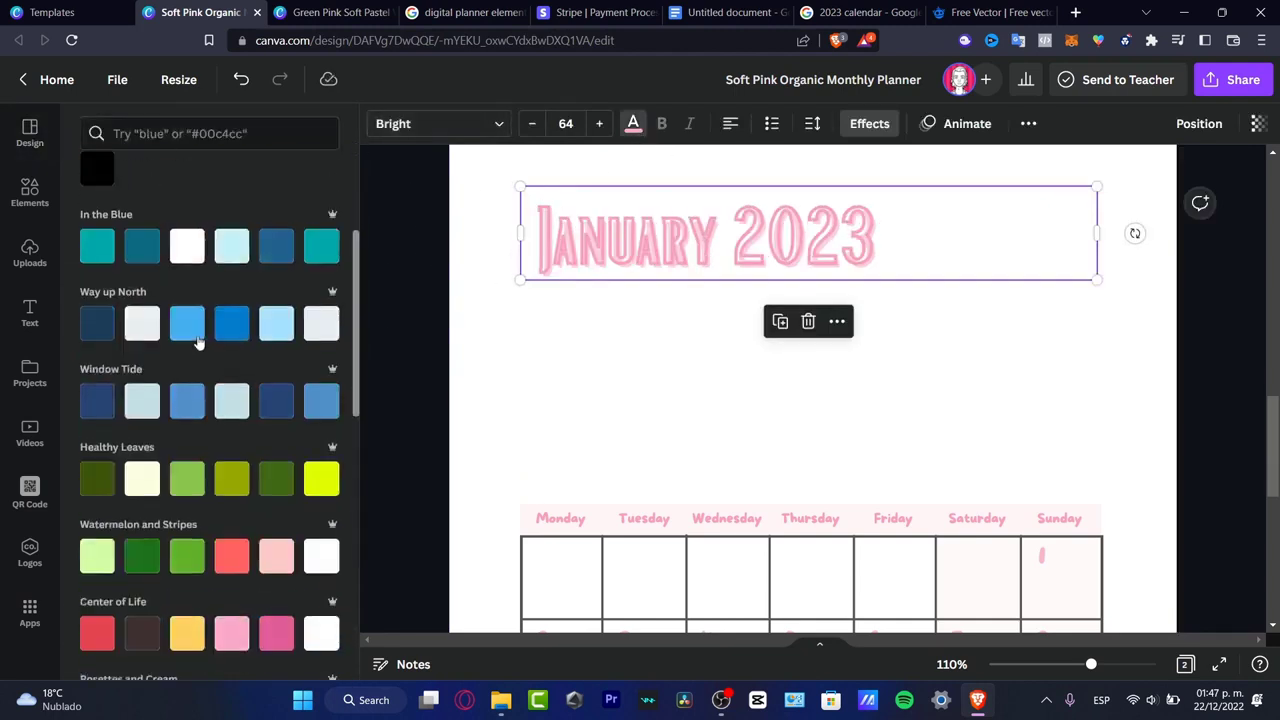
click(231, 334)
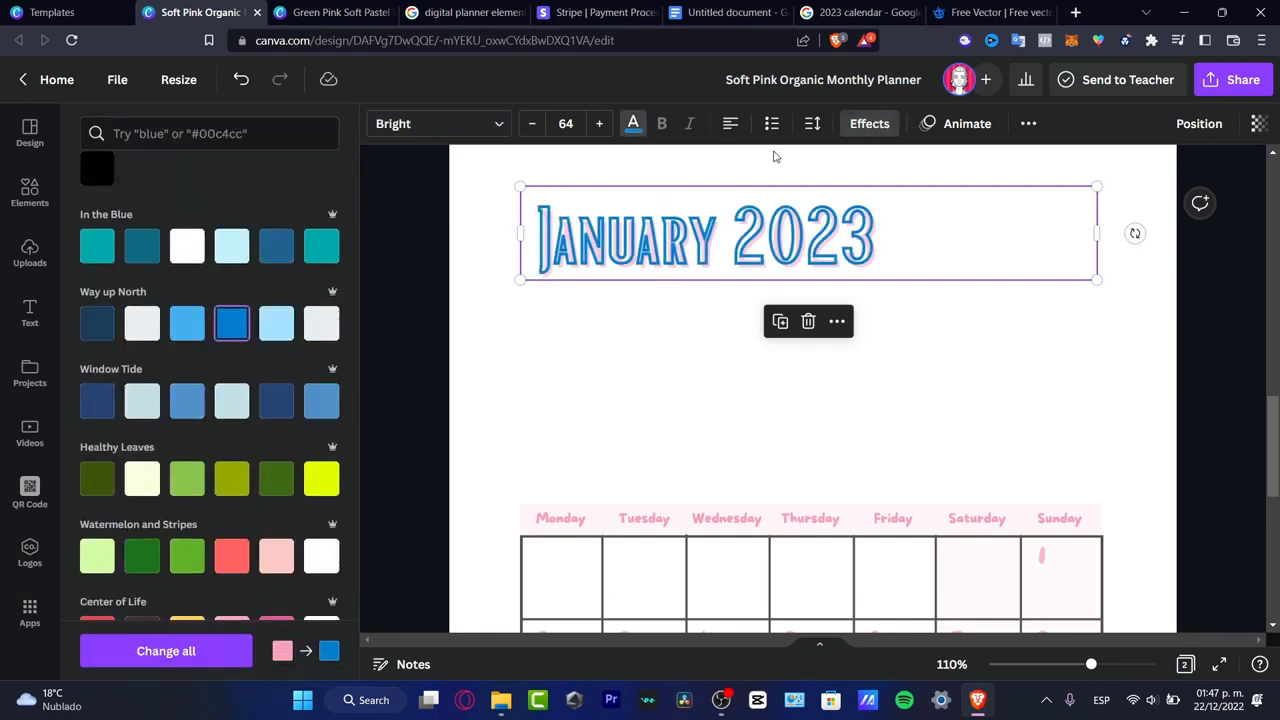
click(232, 560)
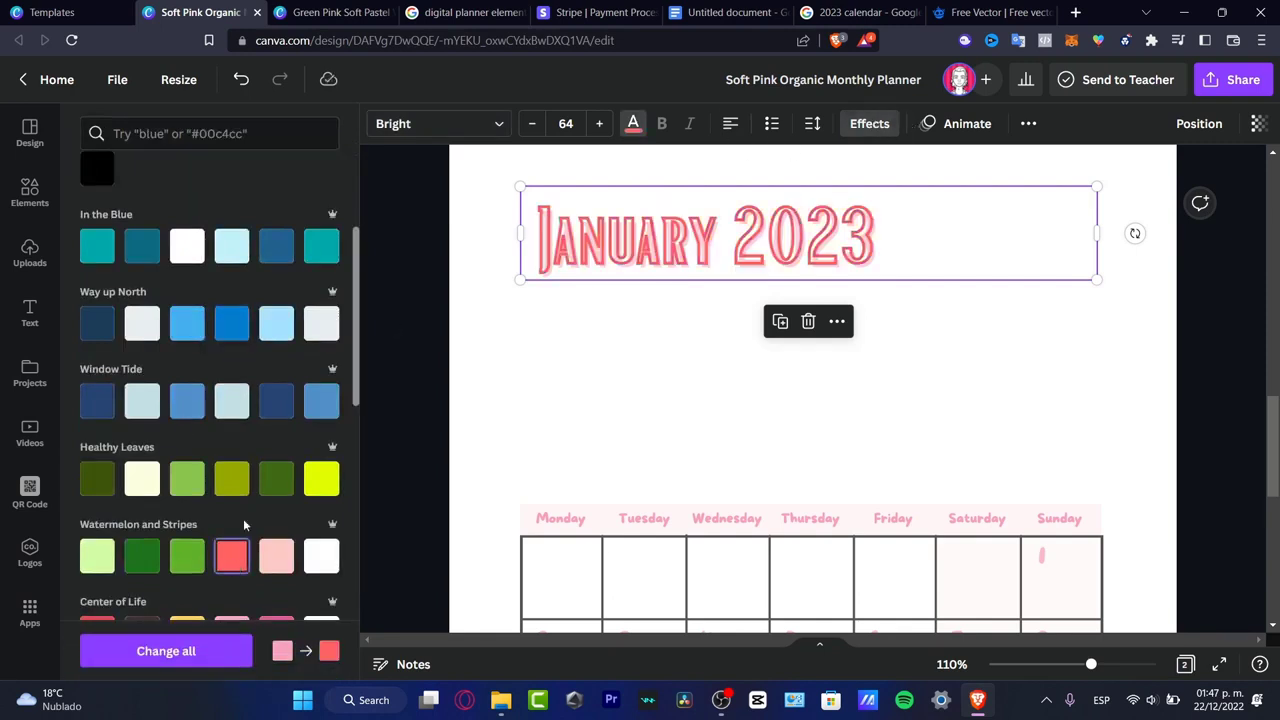
click(276, 400)
Step: Change the title's Splice effect colour to the light sky blue of the Way up North palette
click(869, 123)
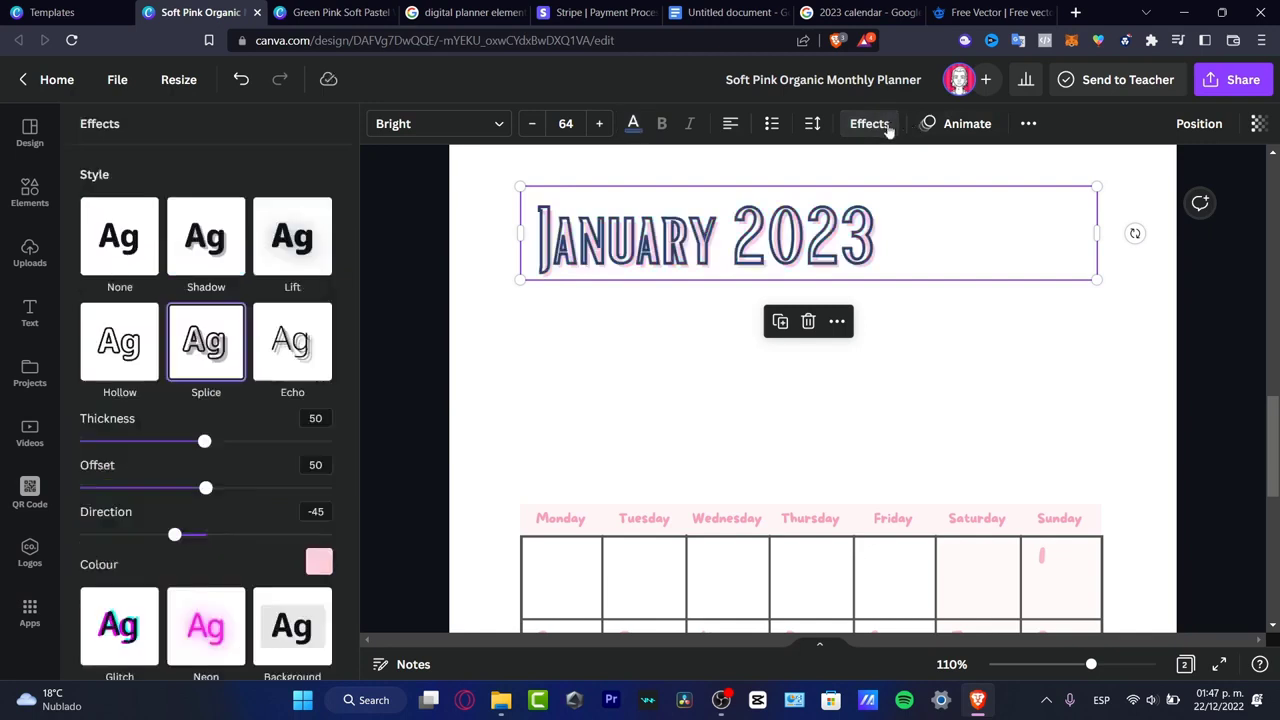
click(321, 566)
scroll(250, 438, down, 5)
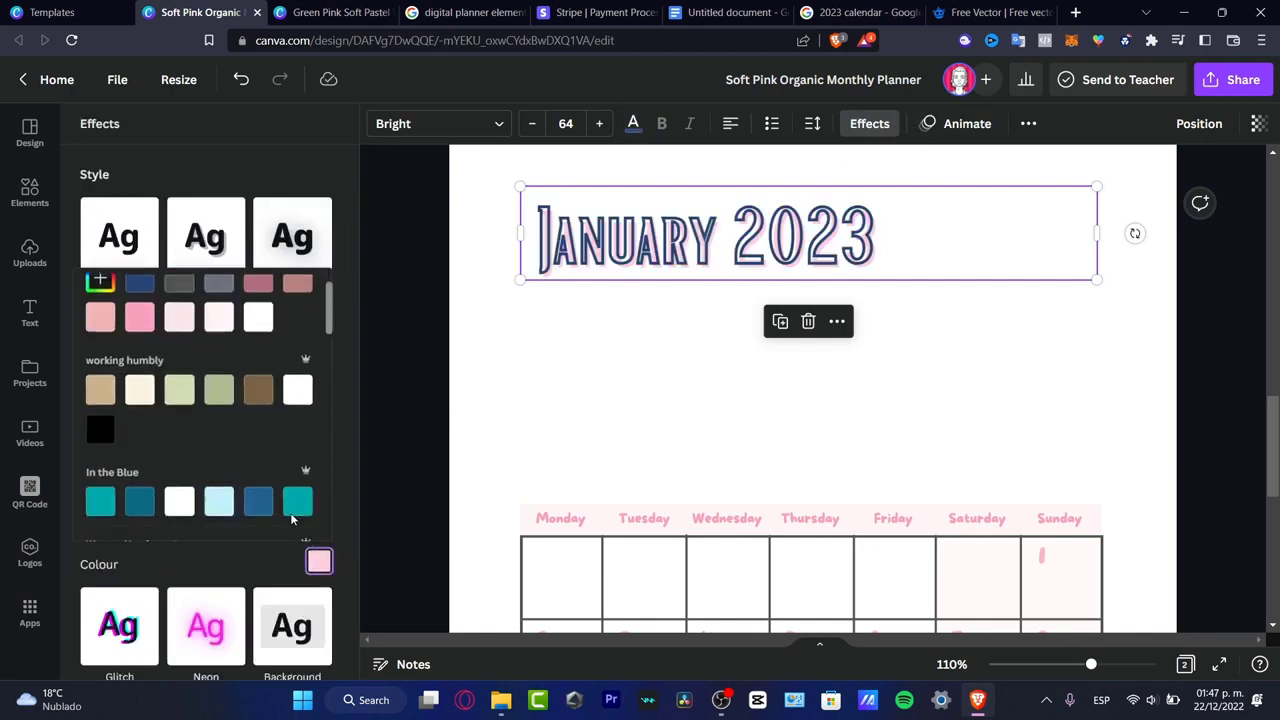
click(256, 436)
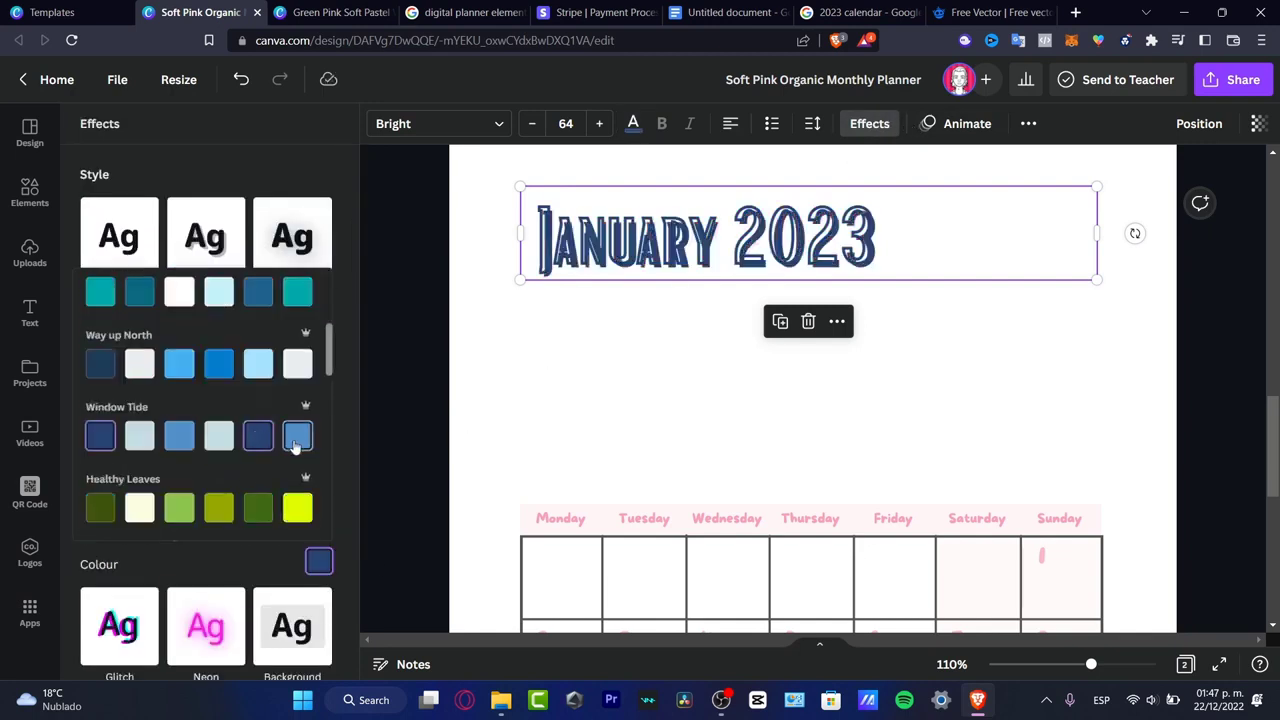
click(296, 438)
click(178, 368)
Step: Centre-align the "January 2023" title text within its text box
click(891, 254)
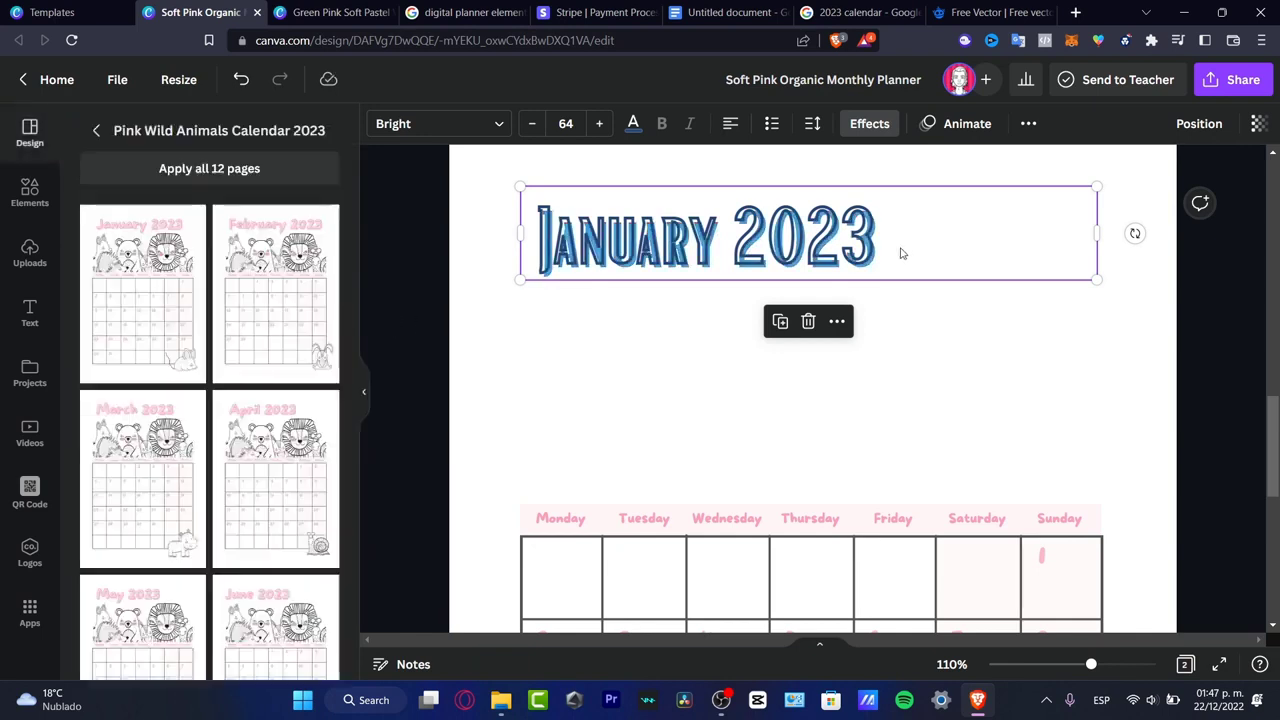
click(730, 123)
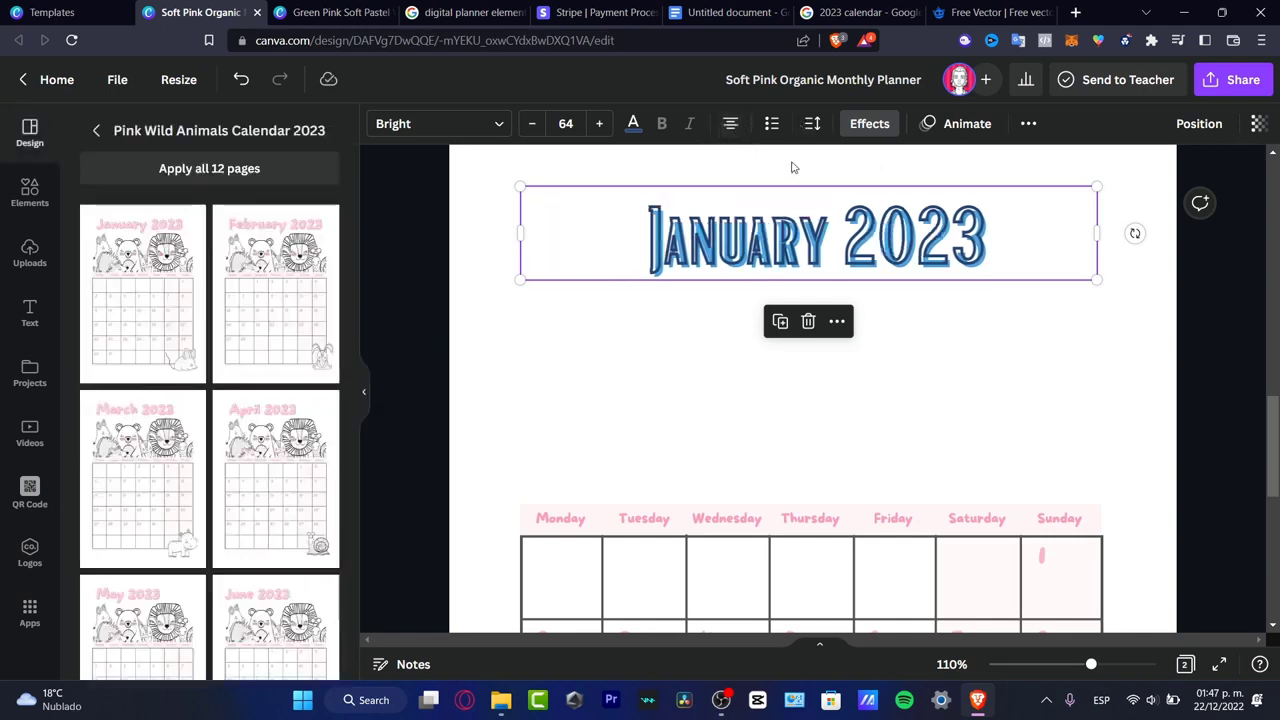
click(1218, 308)
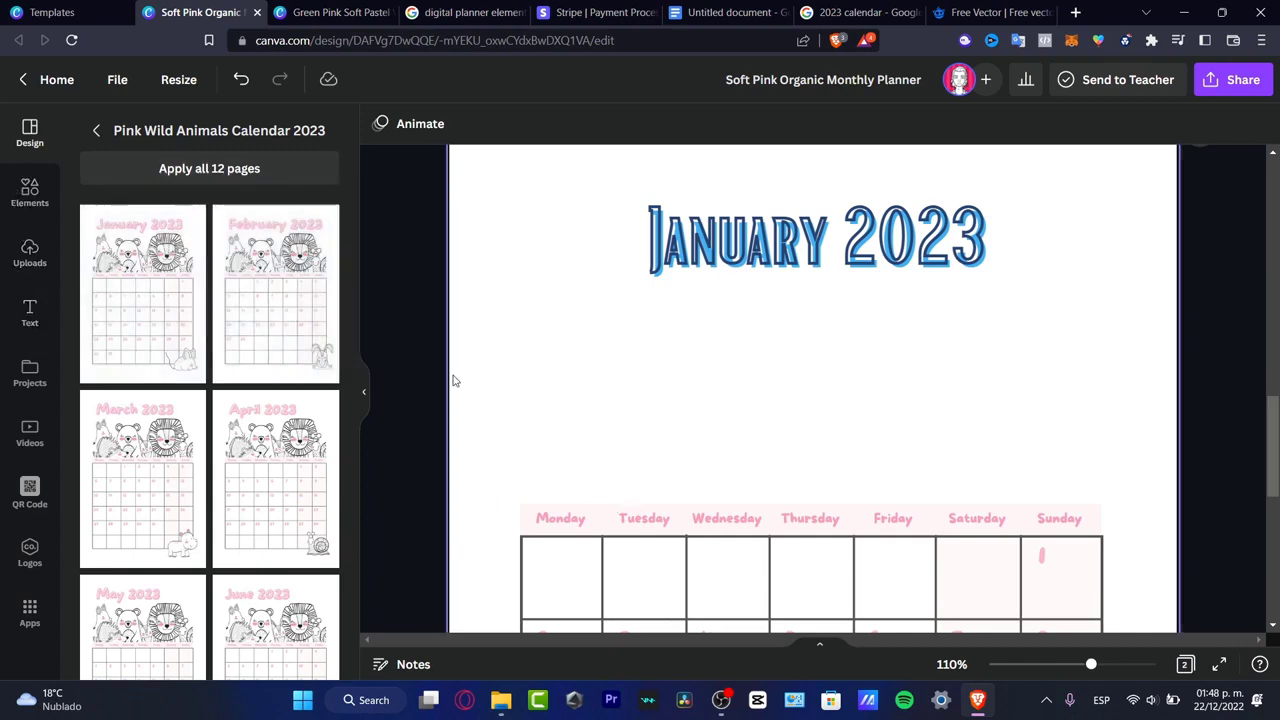
Step: Search the graphics for "astronaut" and place the beige reclining astronaut between the title and the calendar grid
click(29, 192)
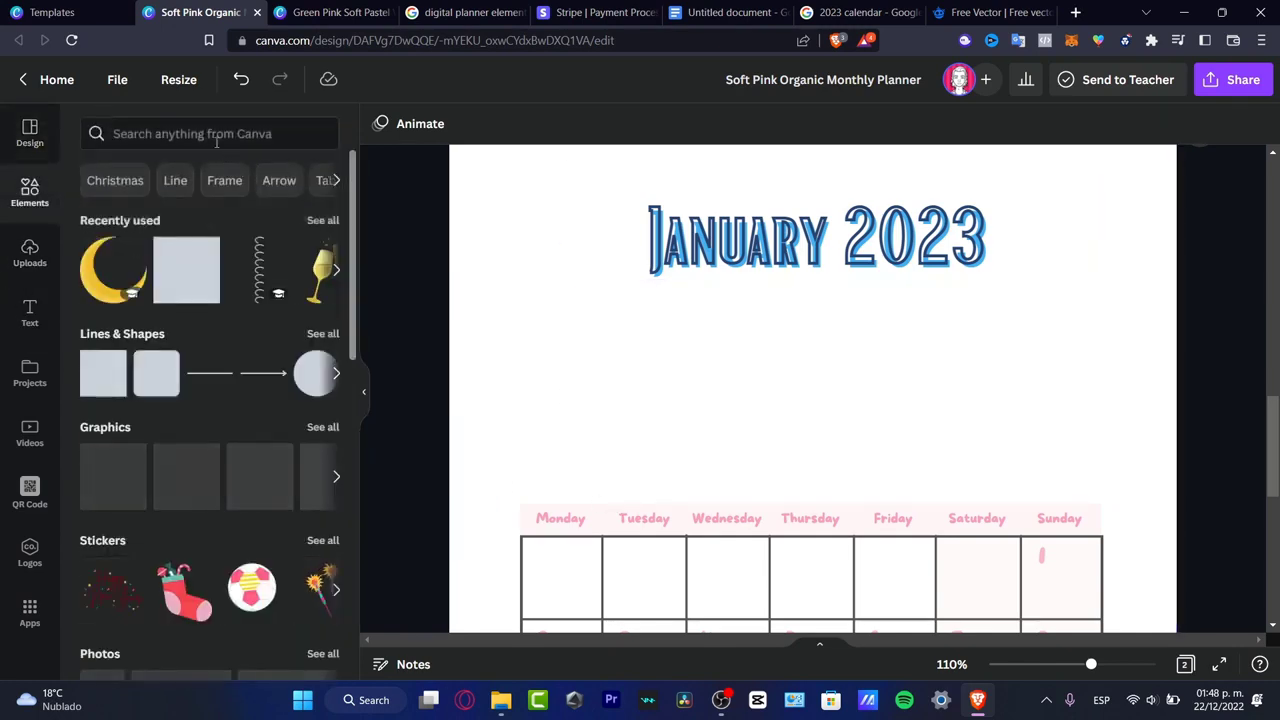
click(216, 145)
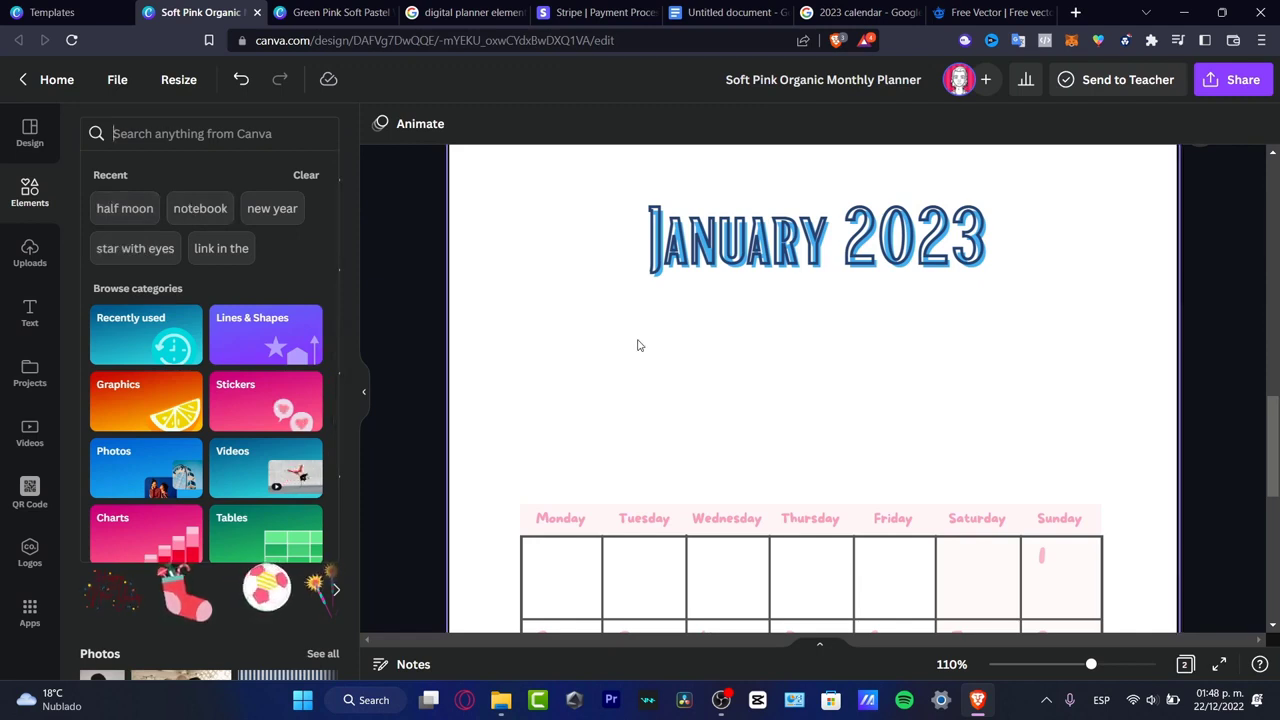
click(204, 136)
text(ast)
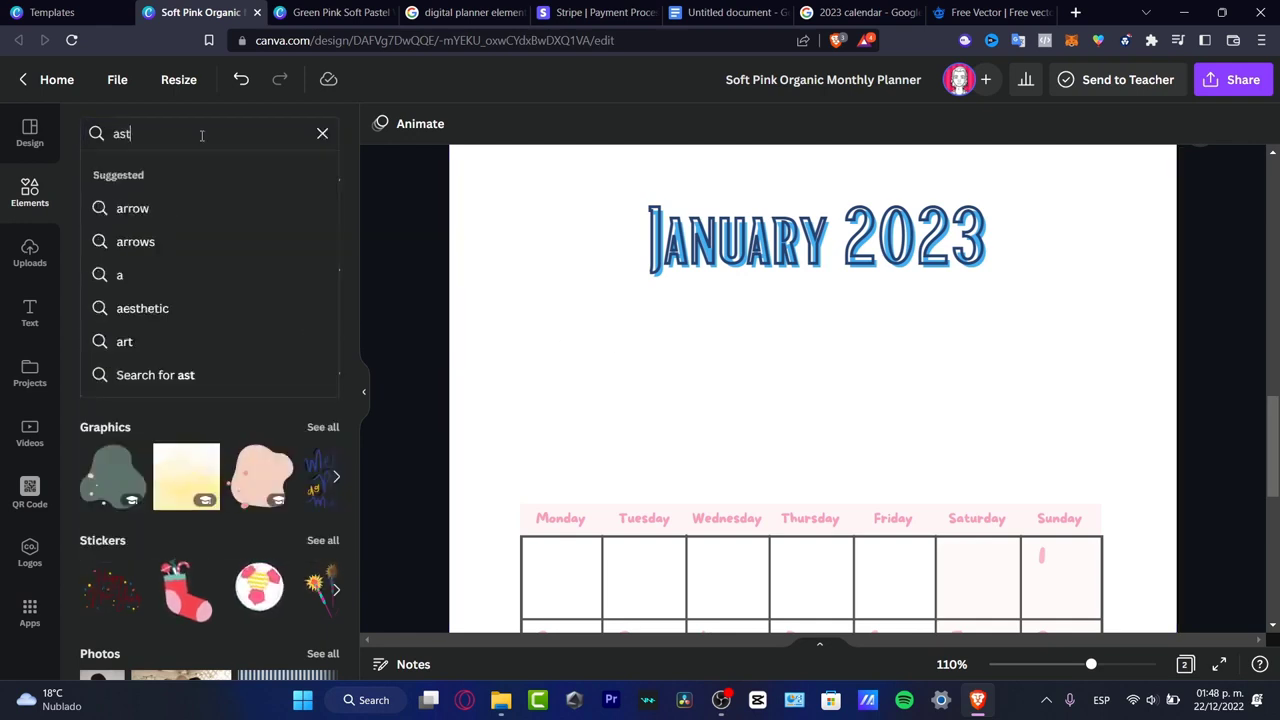
text(ronaut)
key(Return)
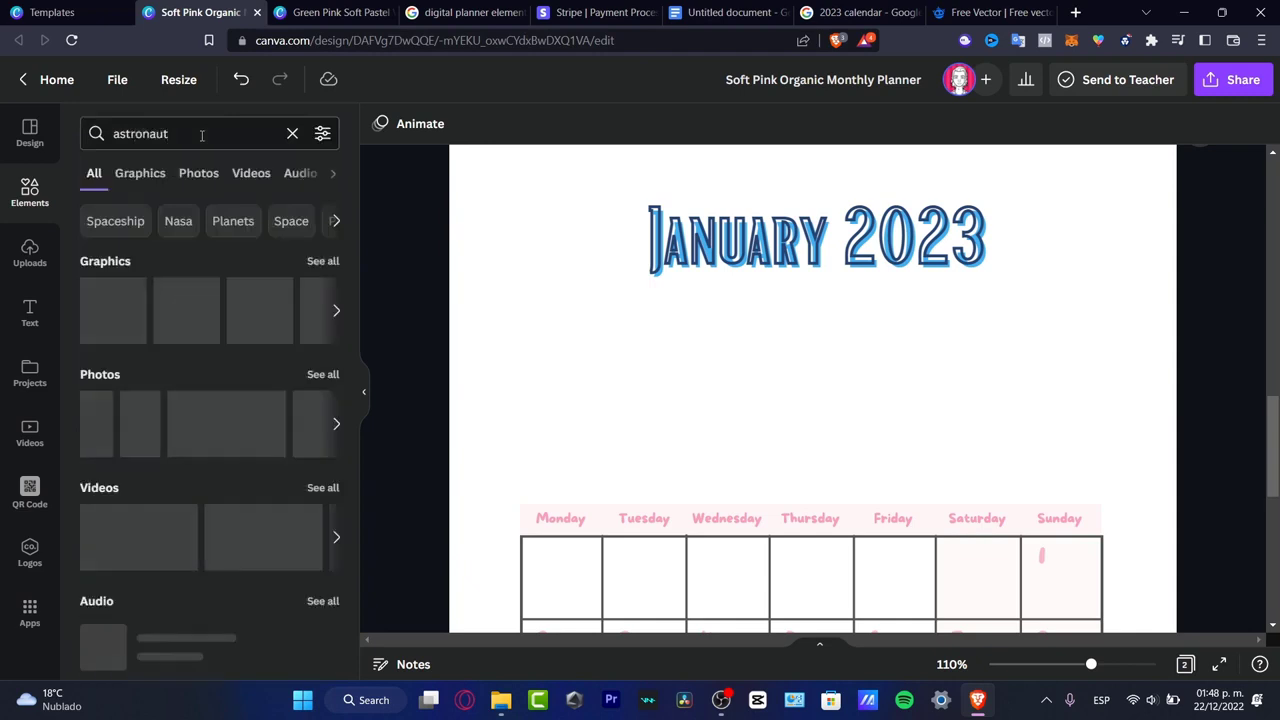
click(140, 173)
click(134, 285)
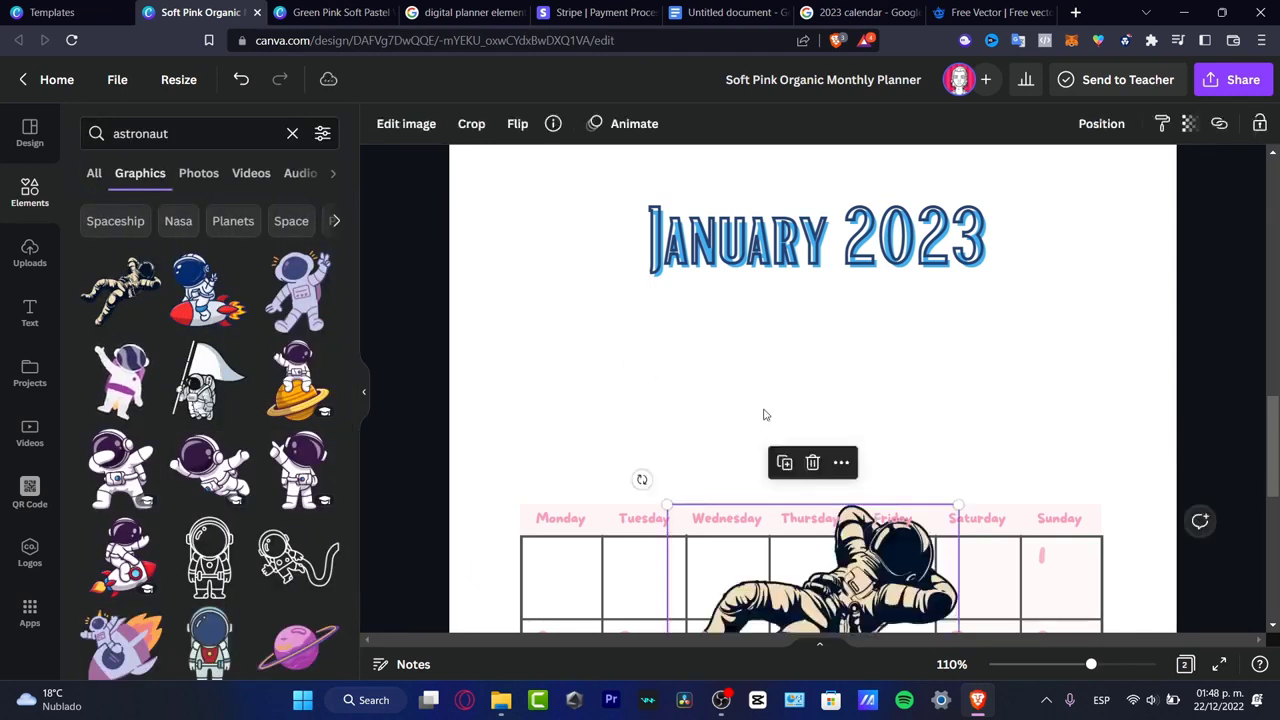
drag(868, 562, 804, 350)
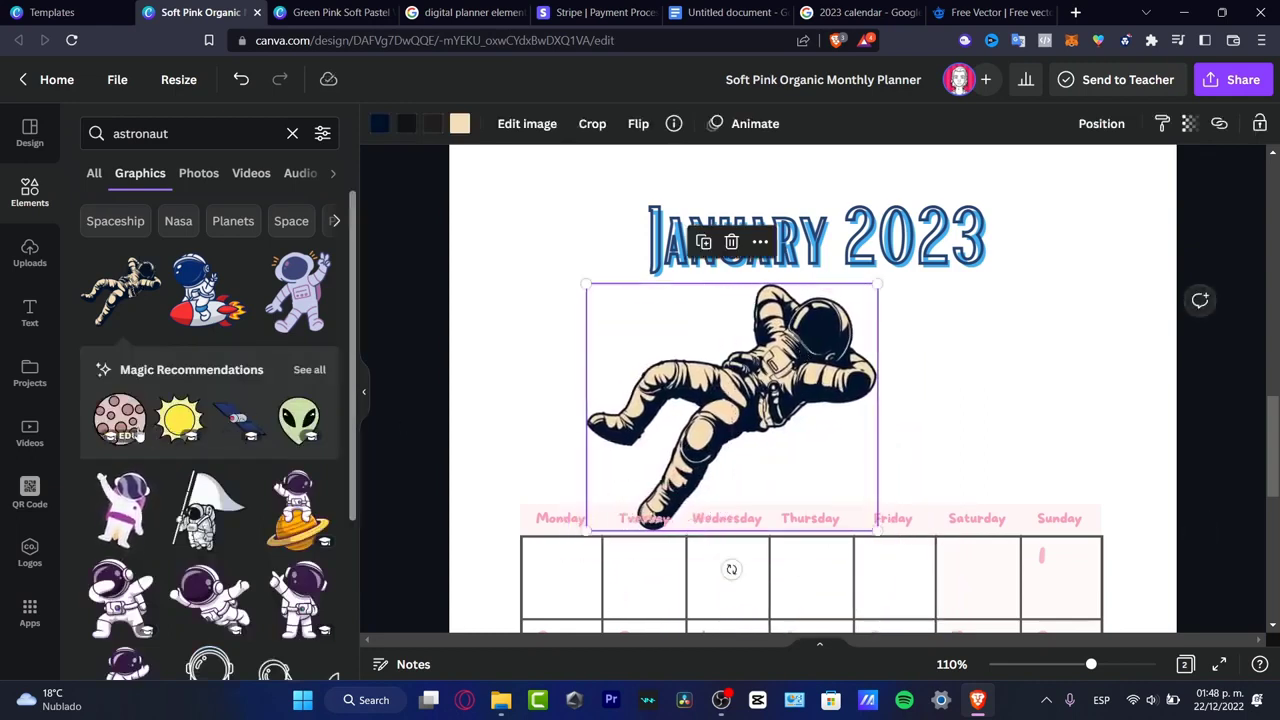
Step: Search the graphics for "moon" and place the grey full moon to the right of the astronaut, layered behind it
double_click(201, 138)
text(moon)
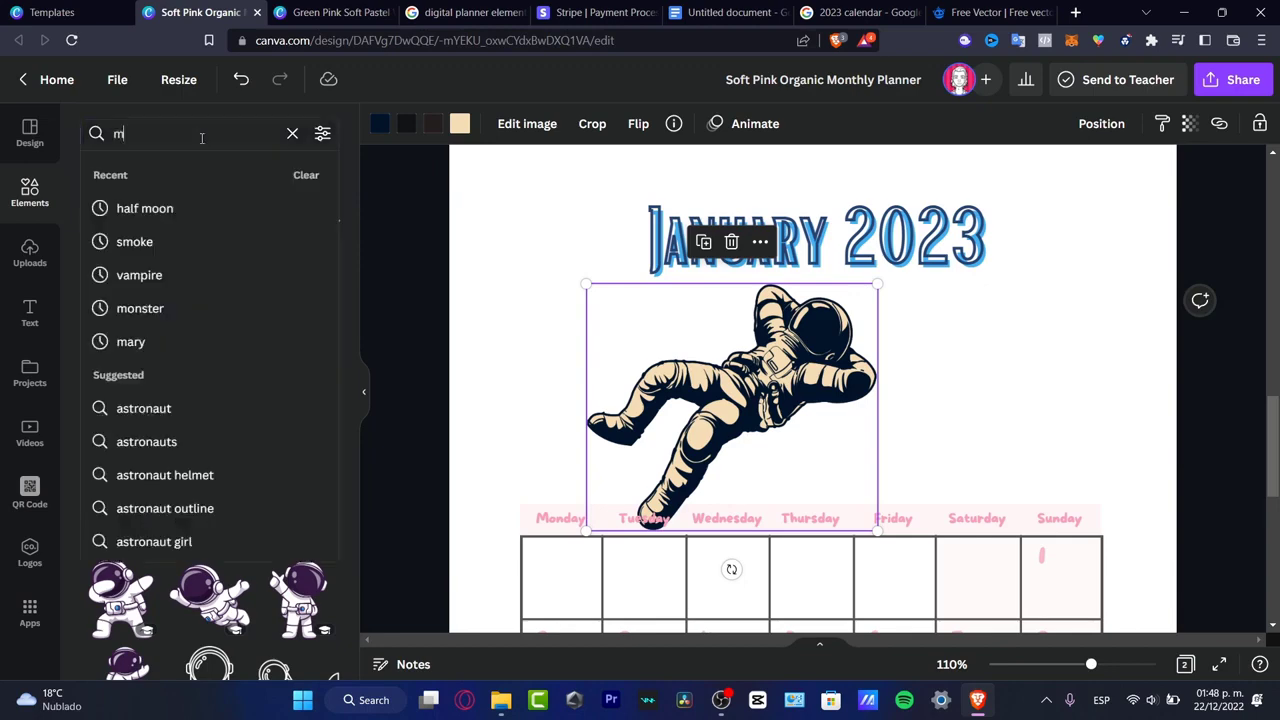
key(Return)
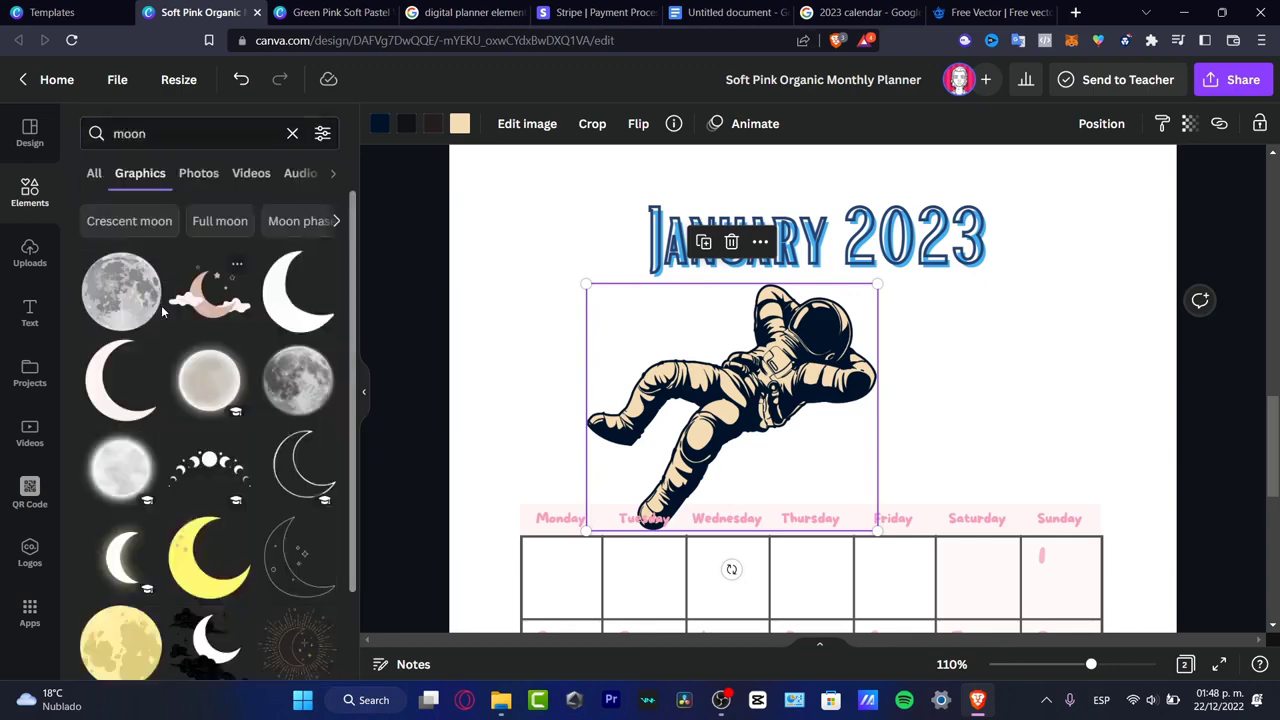
click(128, 291)
drag(853, 553, 946, 350)
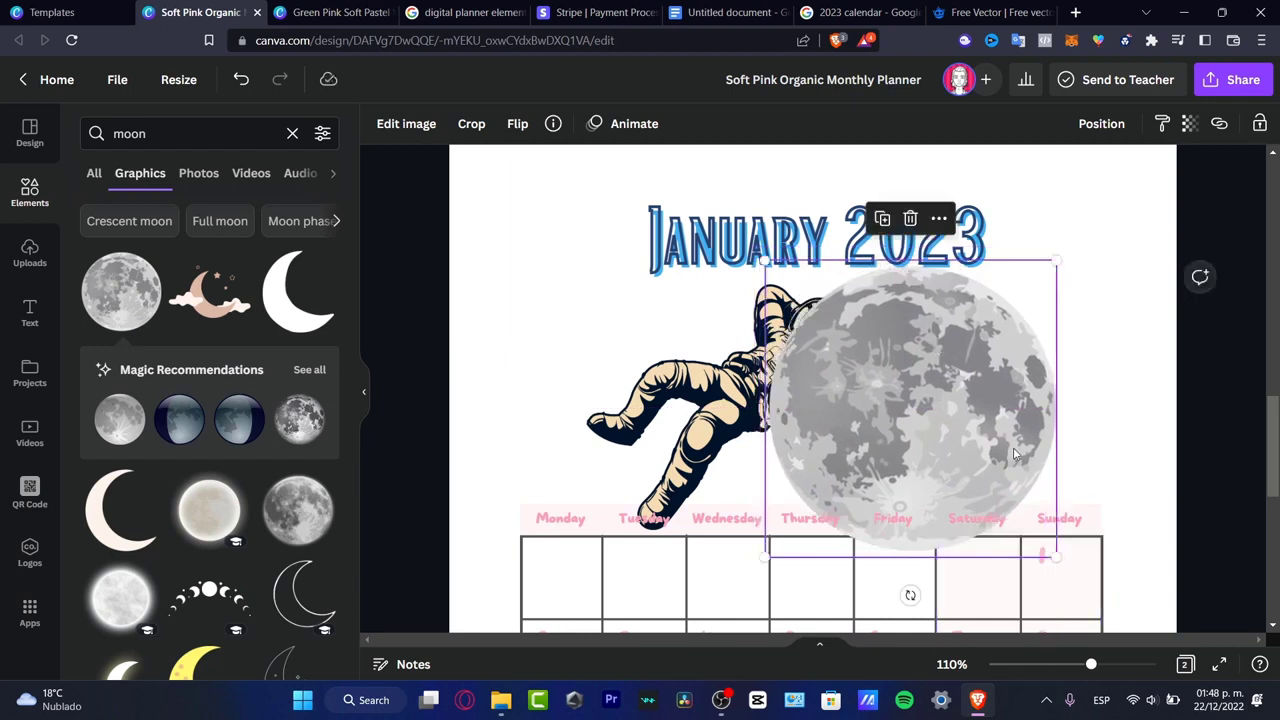
right_click(988, 411)
click(1100, 440)
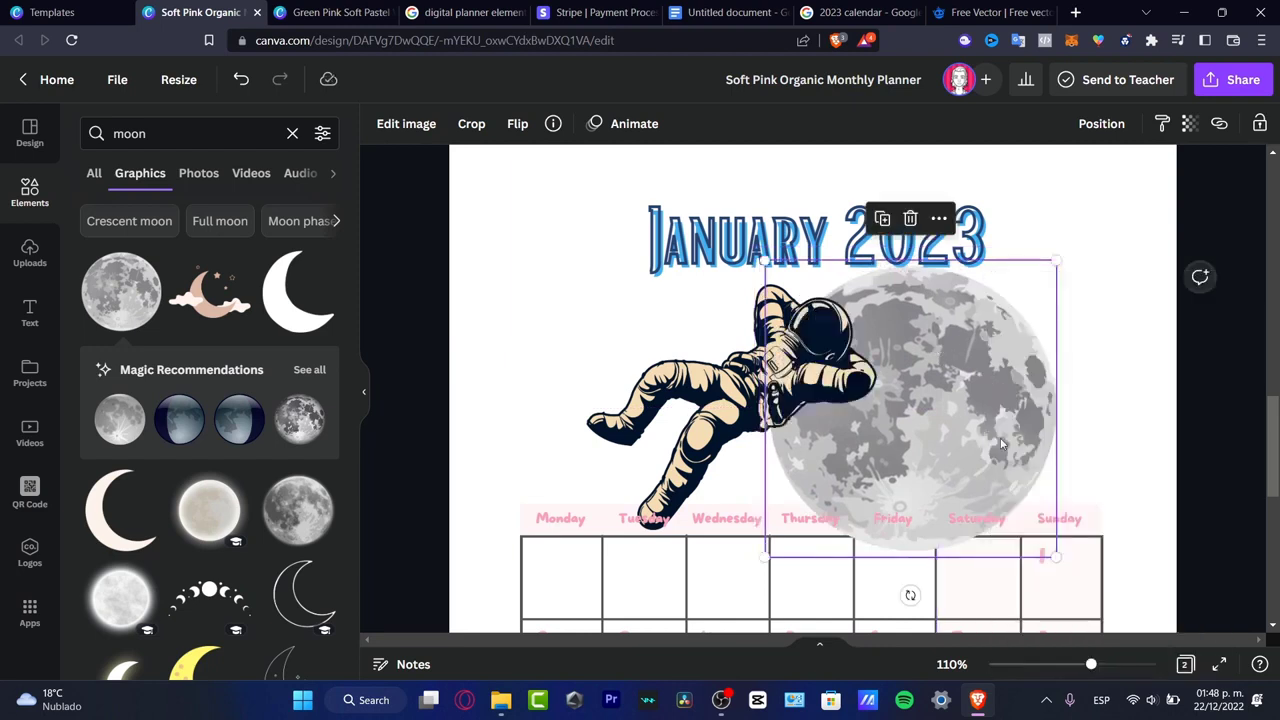
click(1203, 423)
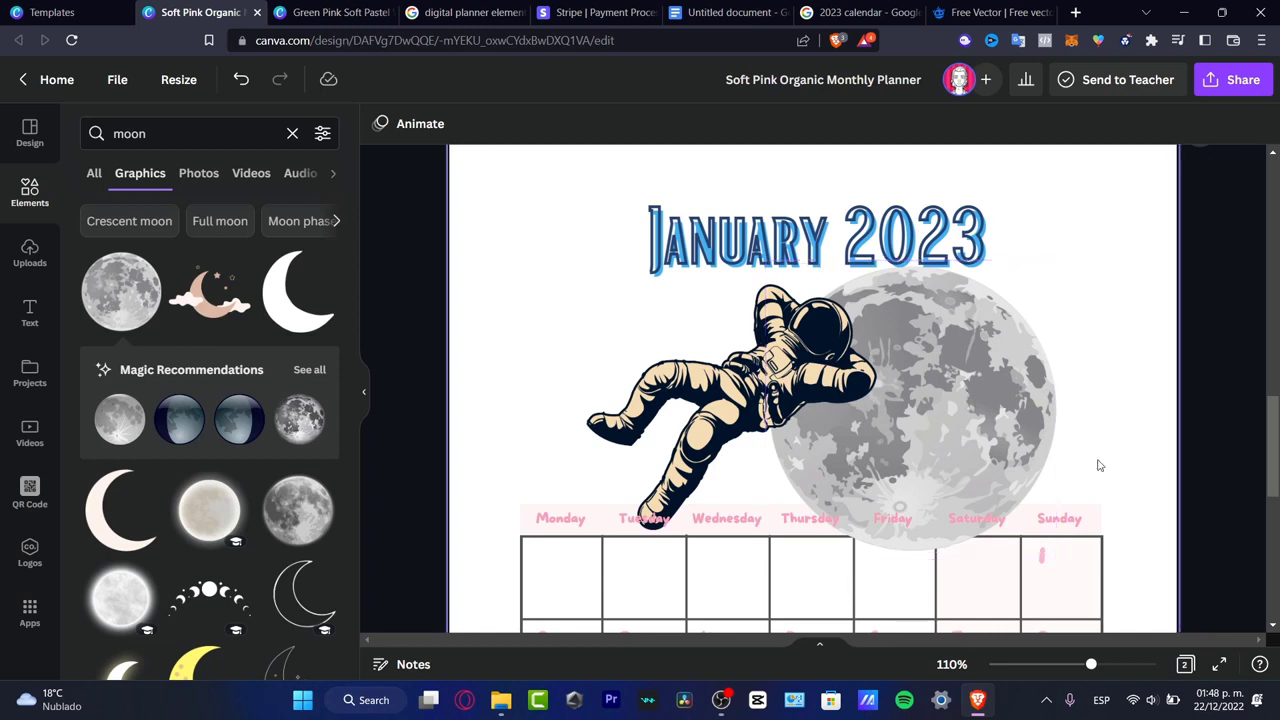
Step: Select all seven weekday headings and set their text colour to the document's dark navy and their font to Bright
click(1082, 524)
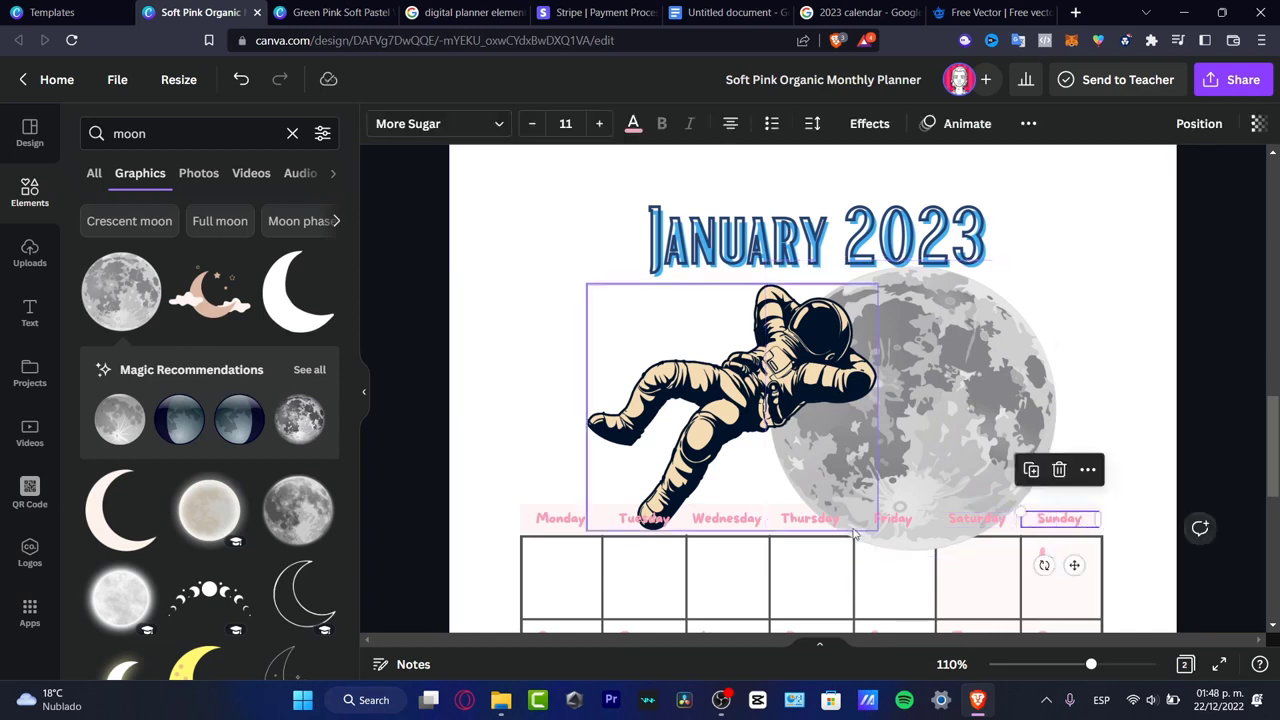
click(998, 518)
click(860, 524)
click(826, 523)
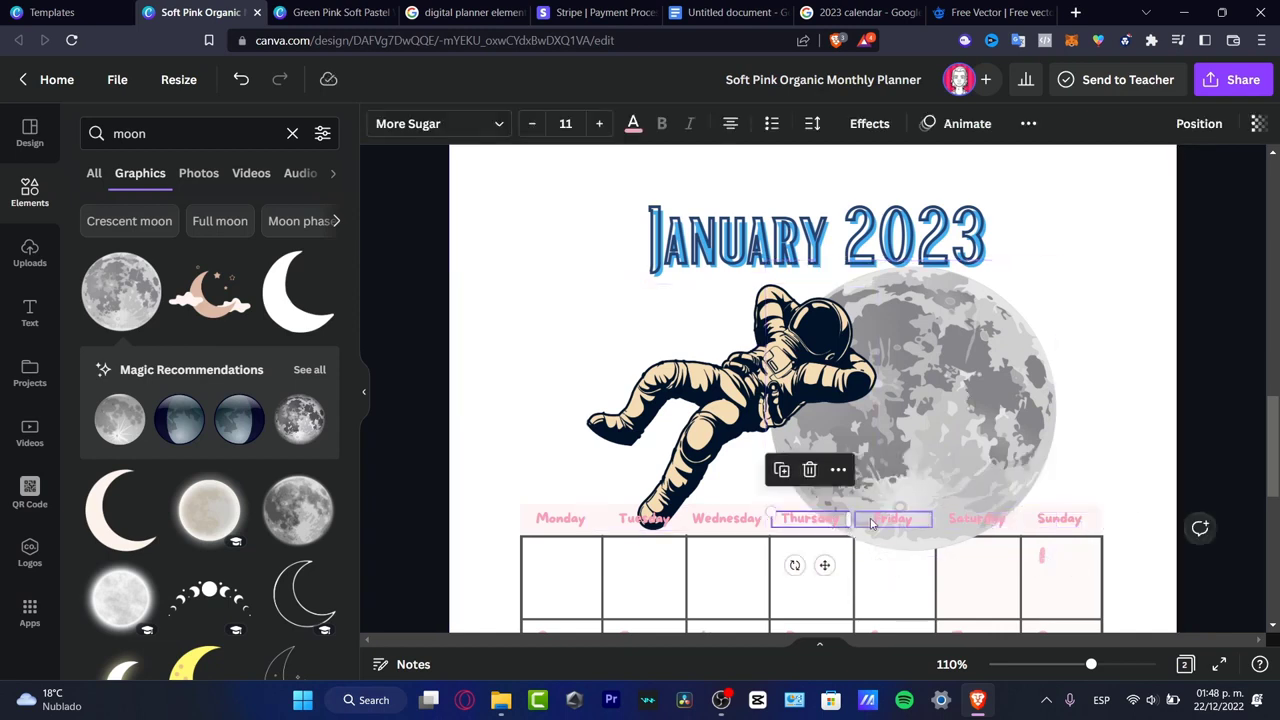
shift+click(1060, 519)
shift+click(988, 527)
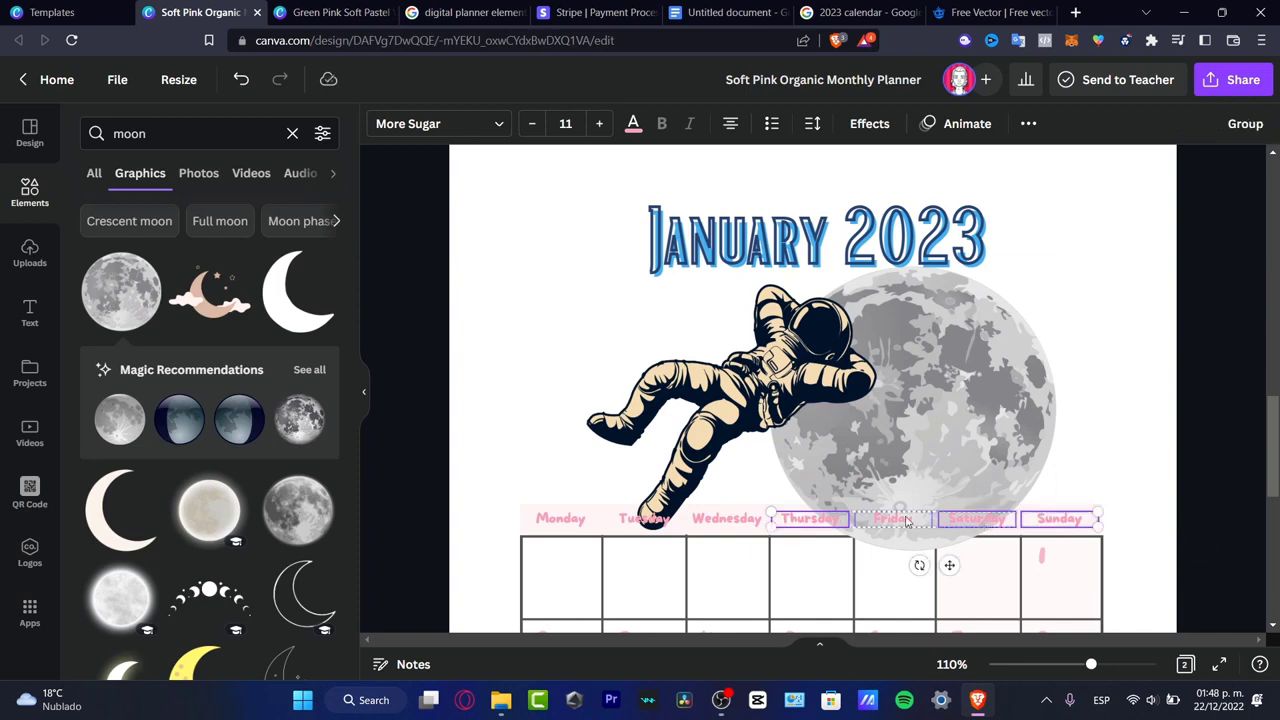
shift+click(752, 520)
shift+click(645, 521)
shift+click(585, 522)
click(633, 123)
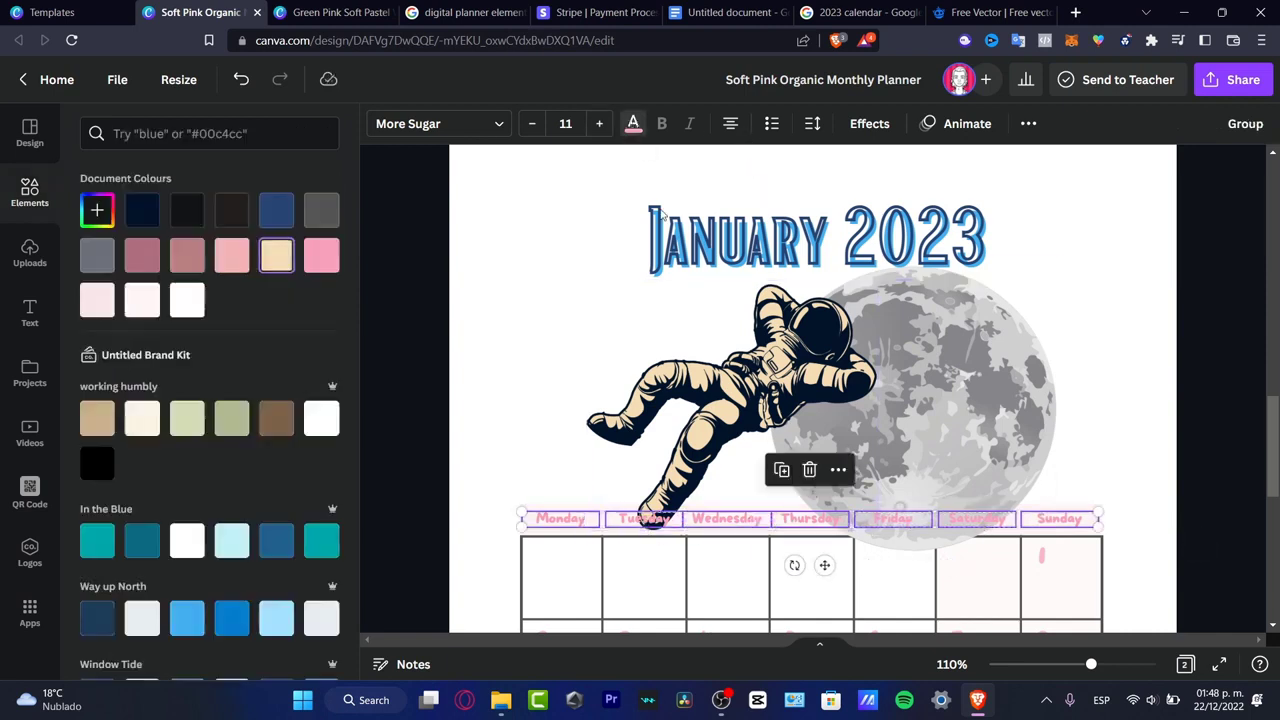
click(143, 208)
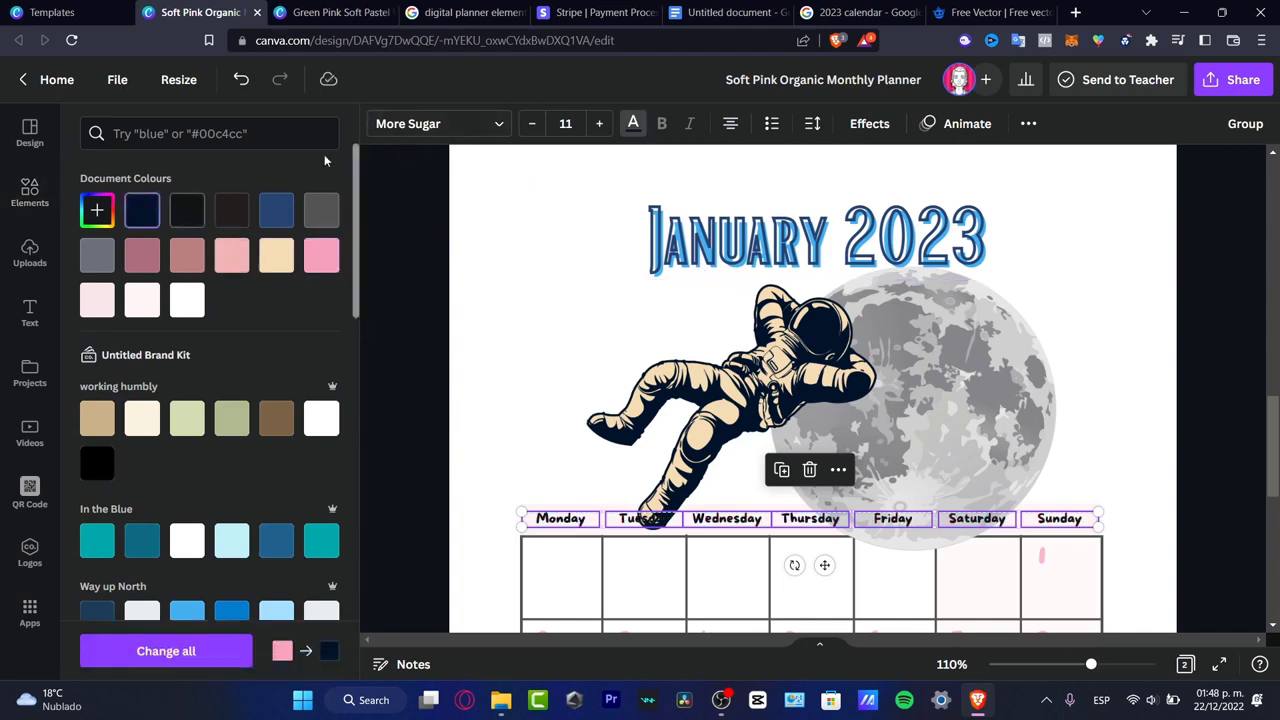
click(480, 124)
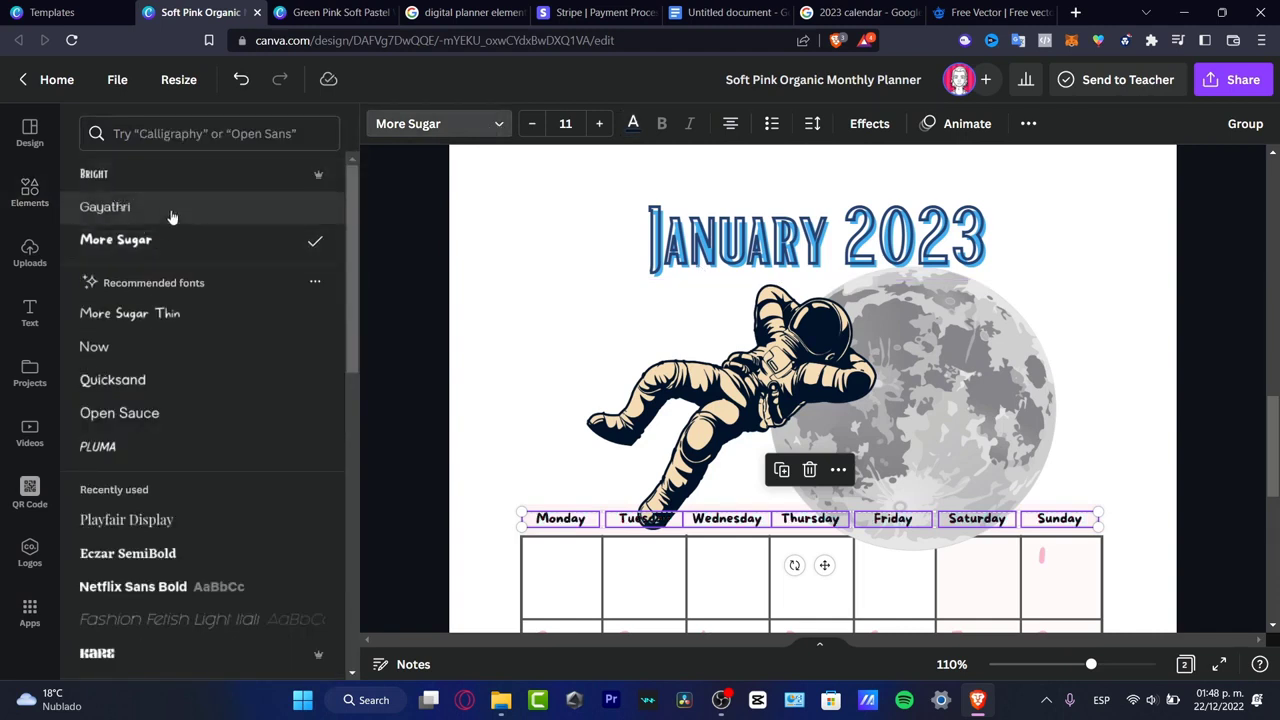
click(150, 178)
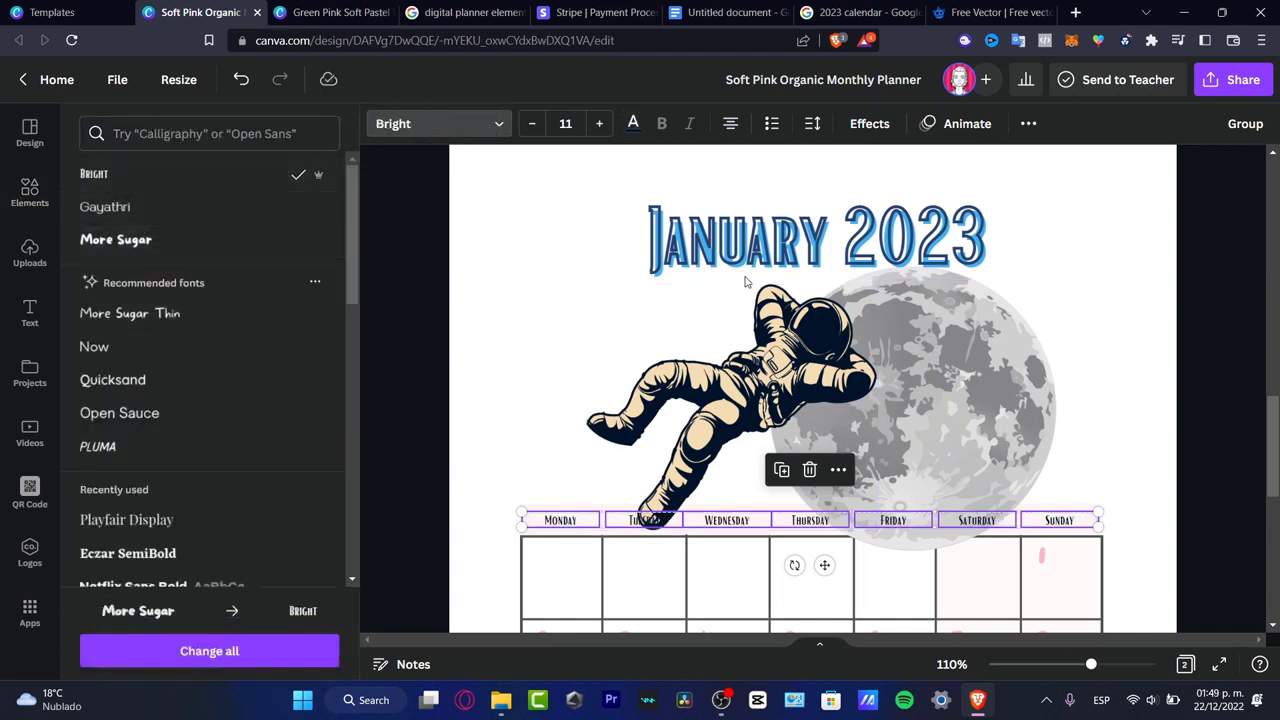
Step: Apply the Splice text effect in white to the weekday headings and set their font size to 15
click(867, 123)
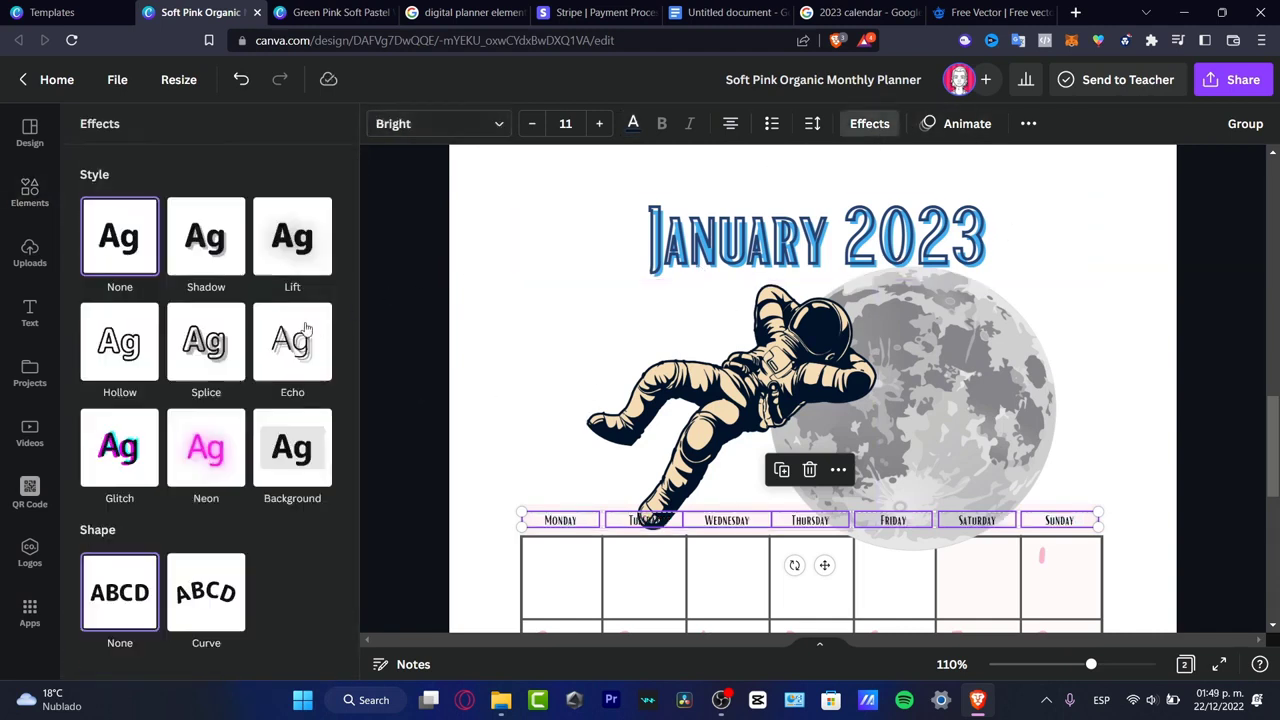
click(195, 350)
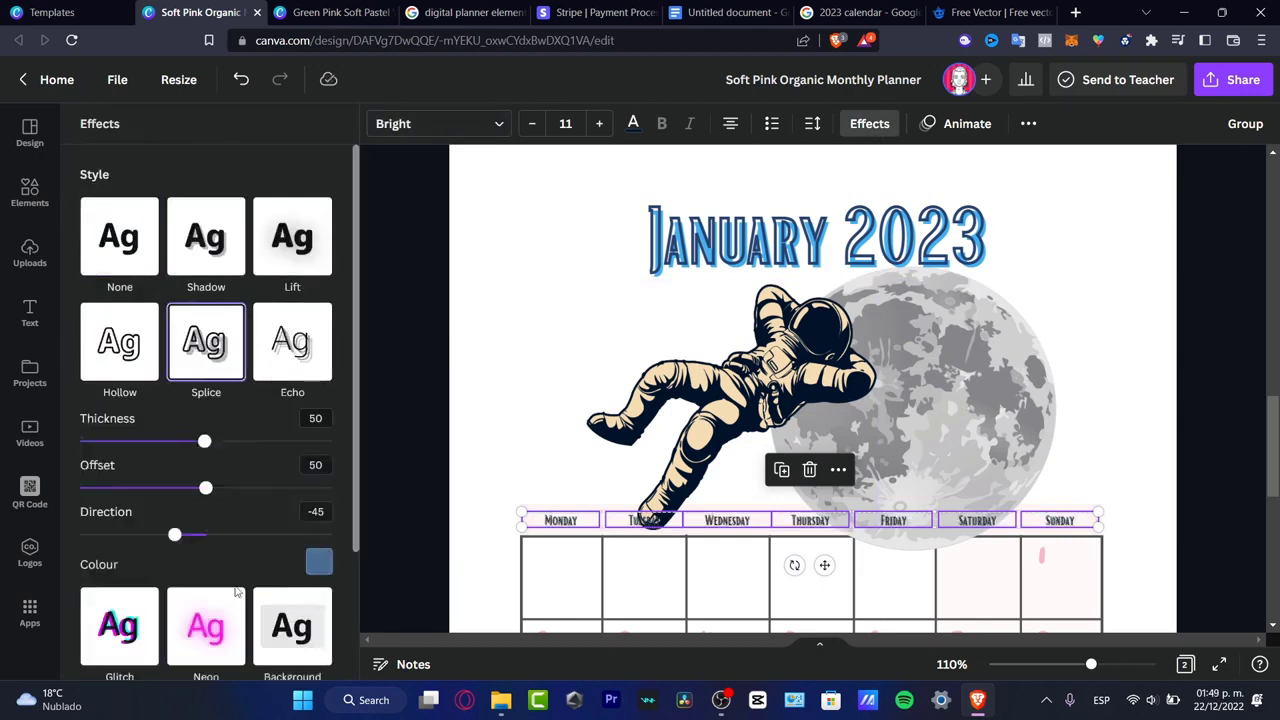
click(319, 562)
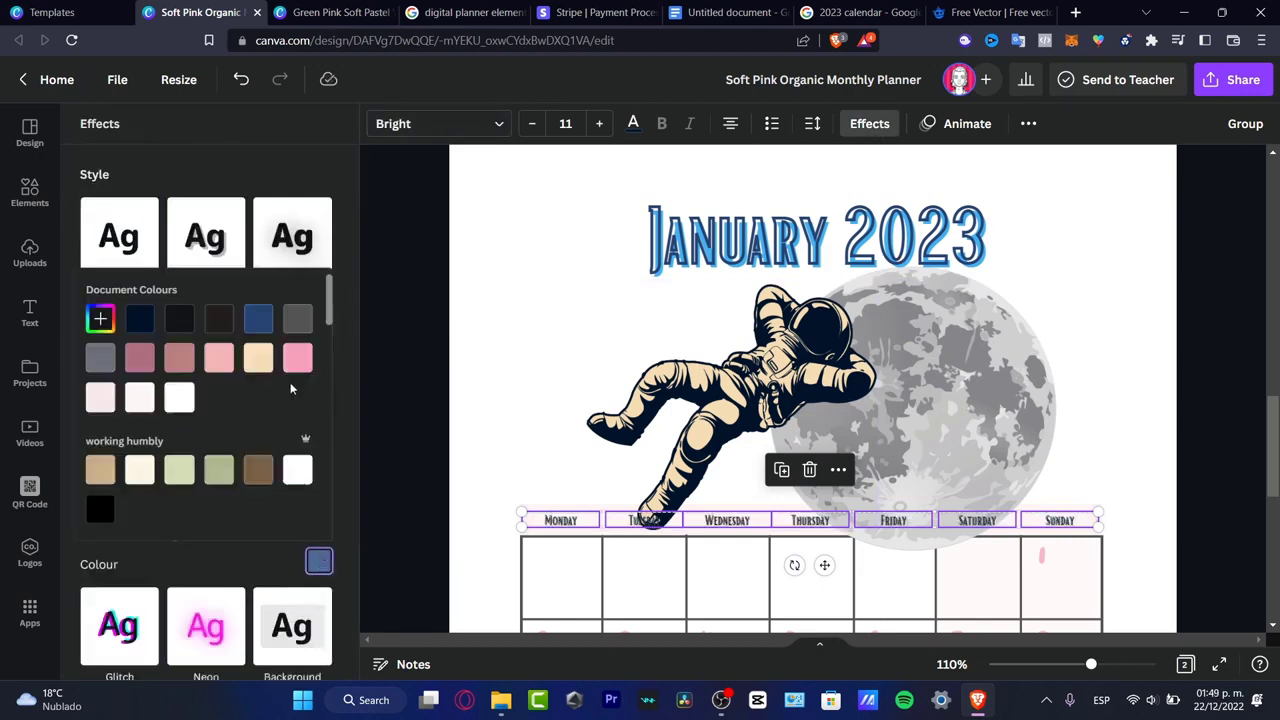
click(178, 399)
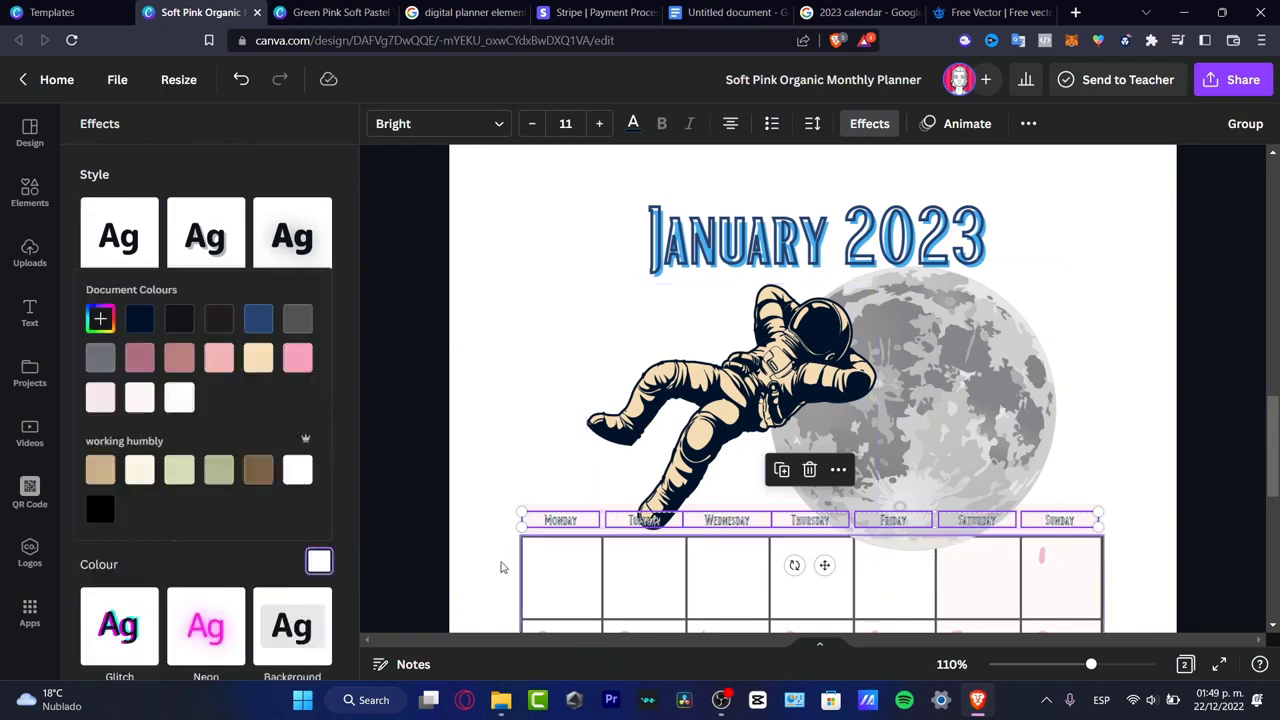
click(600, 124)
click(600, 124)
click(600, 124)
click(600, 124)
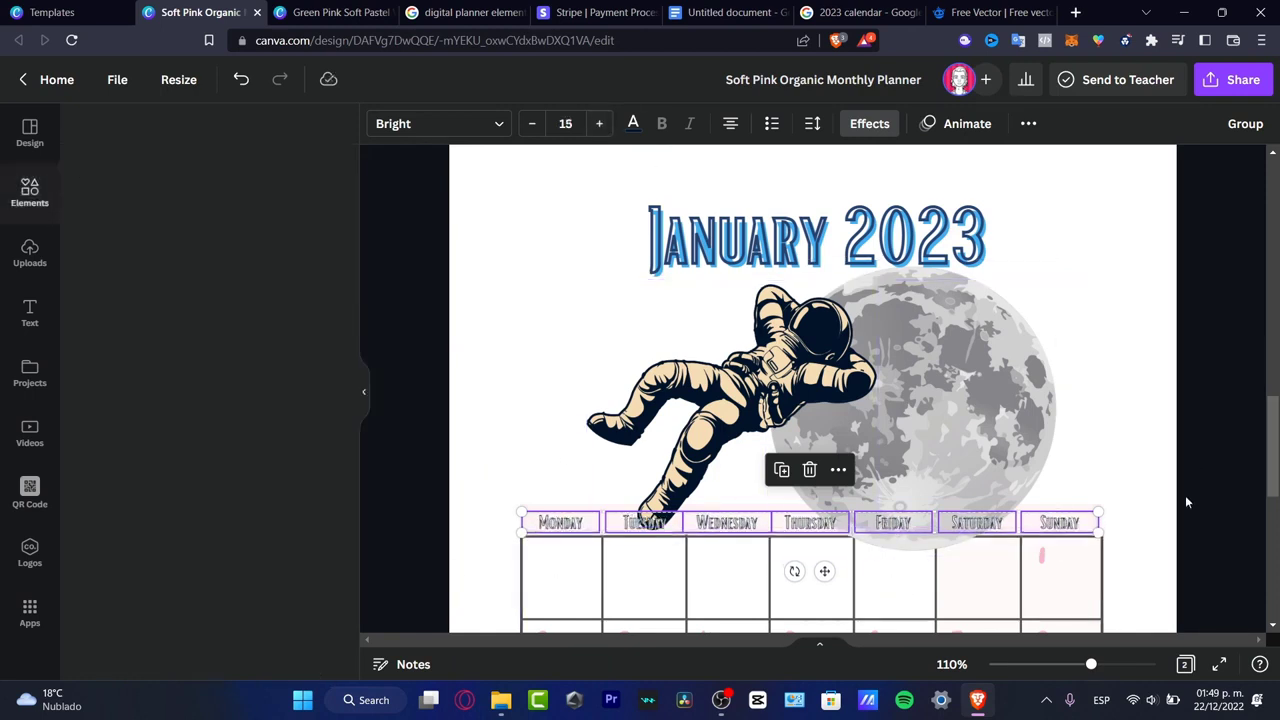
Step: Send the grey moon to the back of the page, behind the weekday headings and calendar grid
scroll(1185, 490, down, 3)
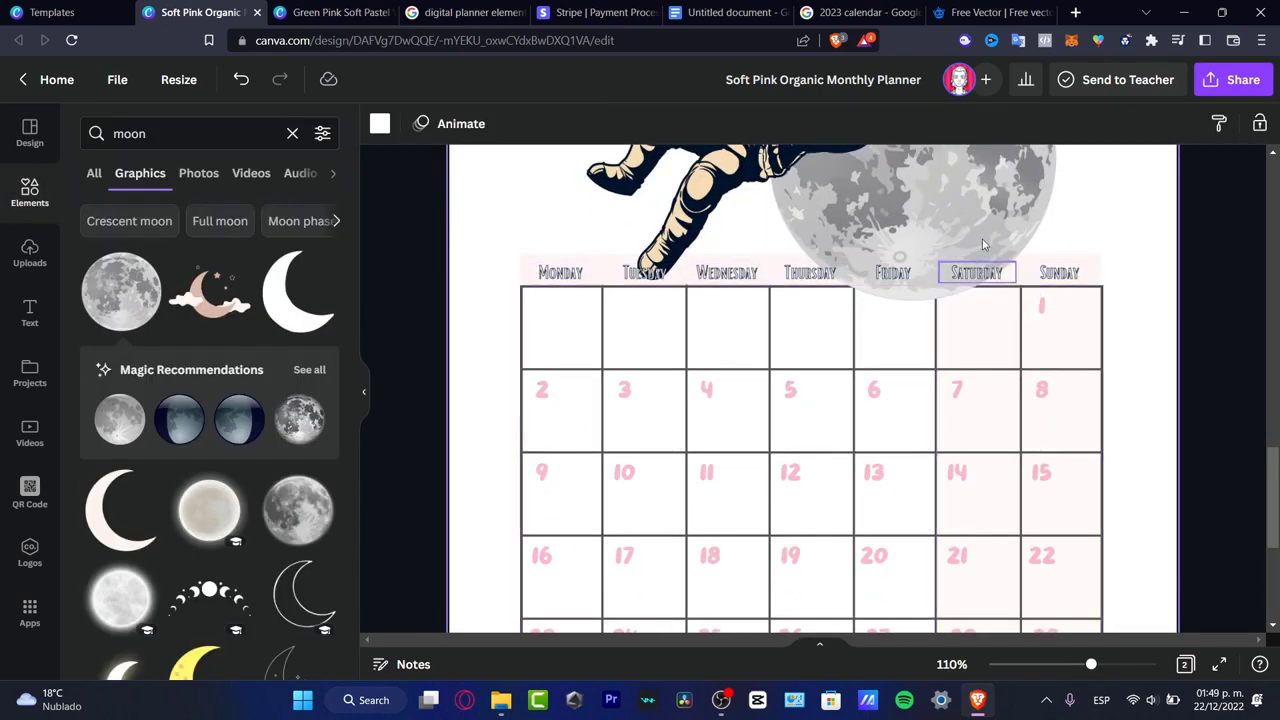
right_click(964, 197)
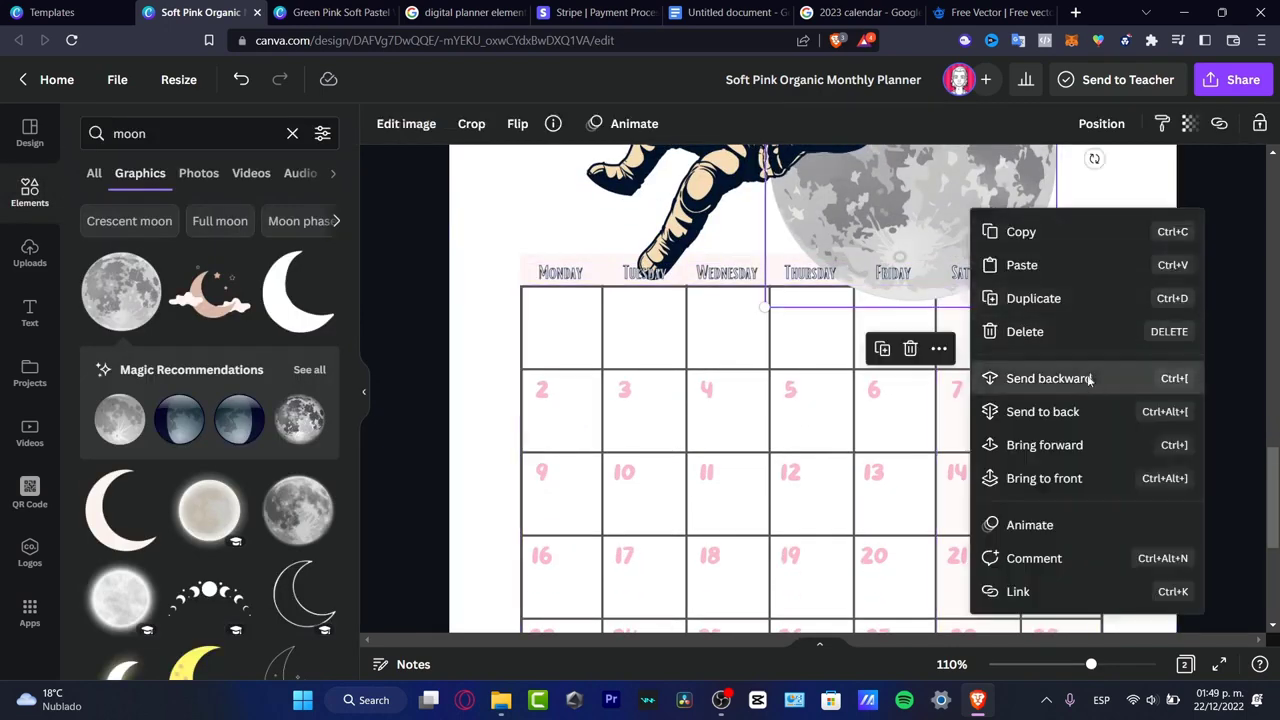
click(1088, 376)
right_click(953, 213)
click(1043, 409)
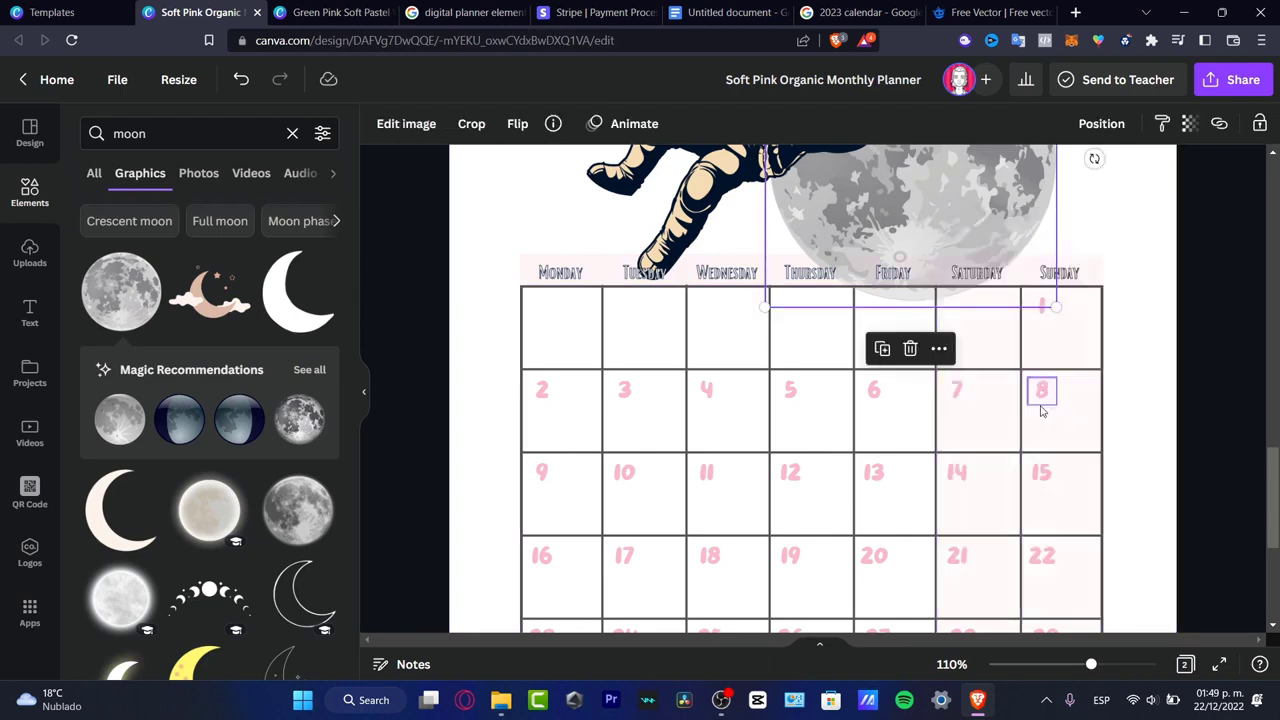
click(1163, 264)
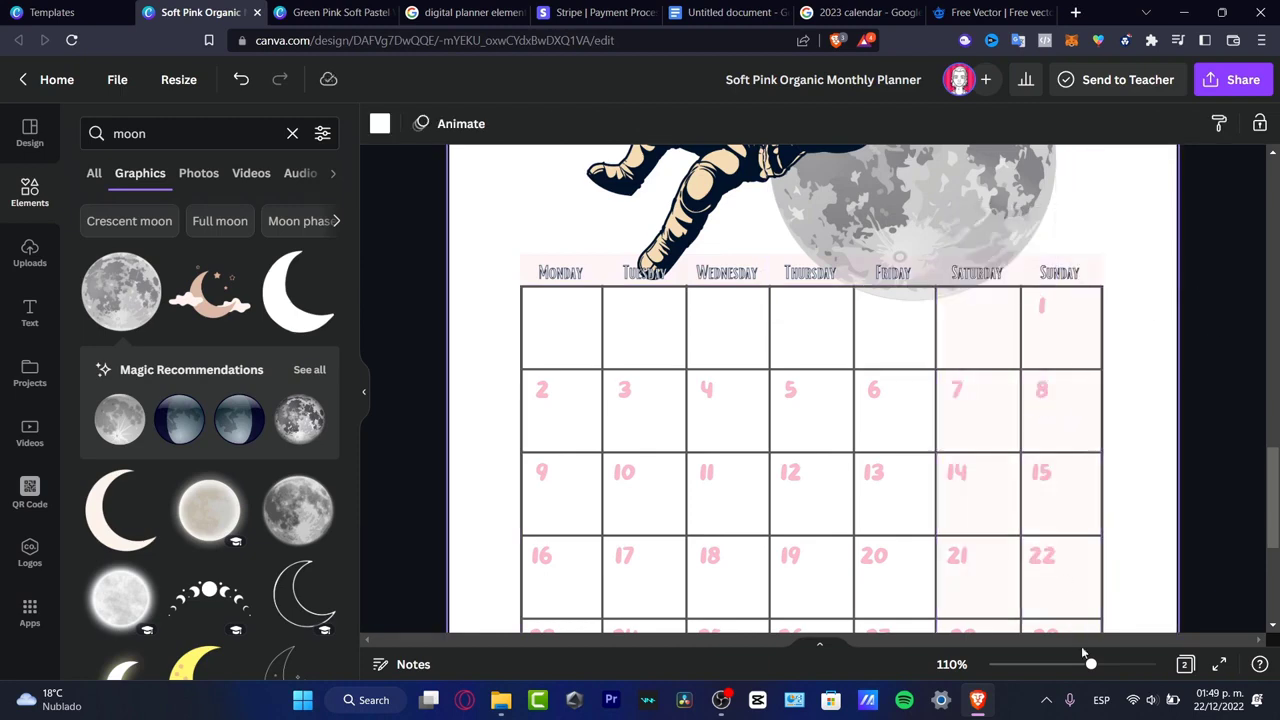
drag(1092, 668, 1057, 672)
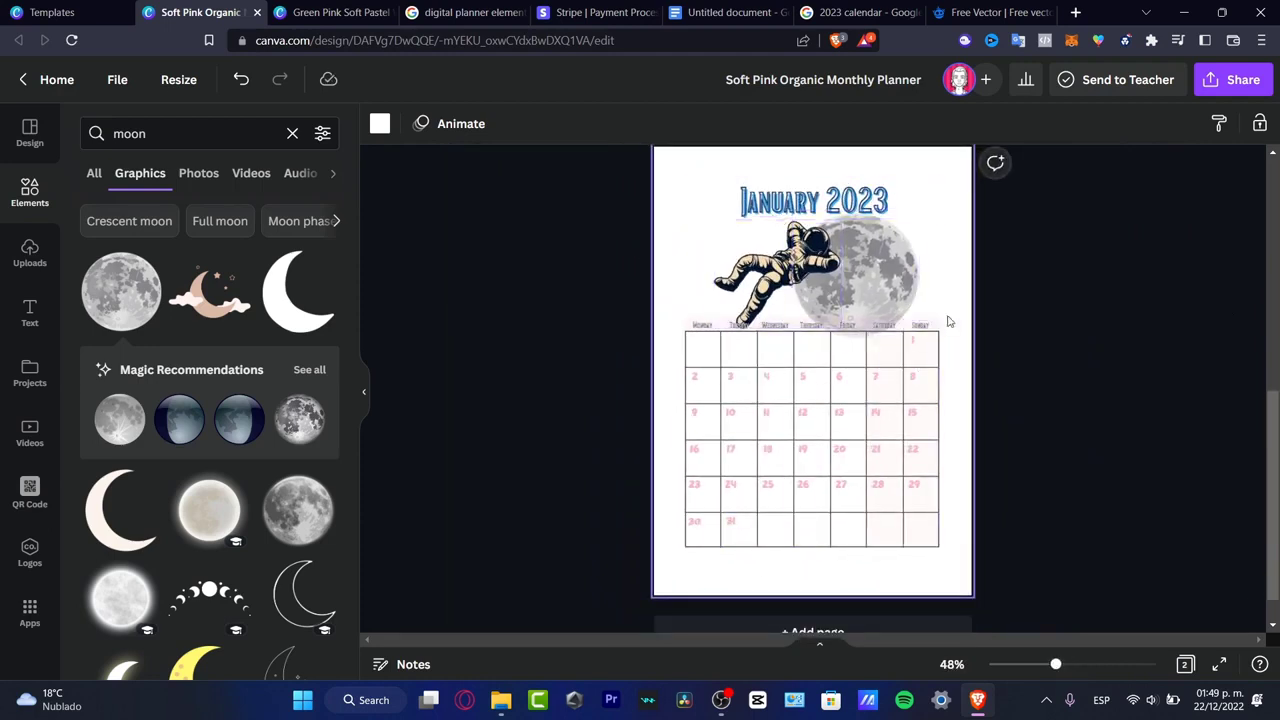
Step: Switch to the Google Docs planner outline and review its list of sections, from Monthly Planner to Goals
click(850, 12)
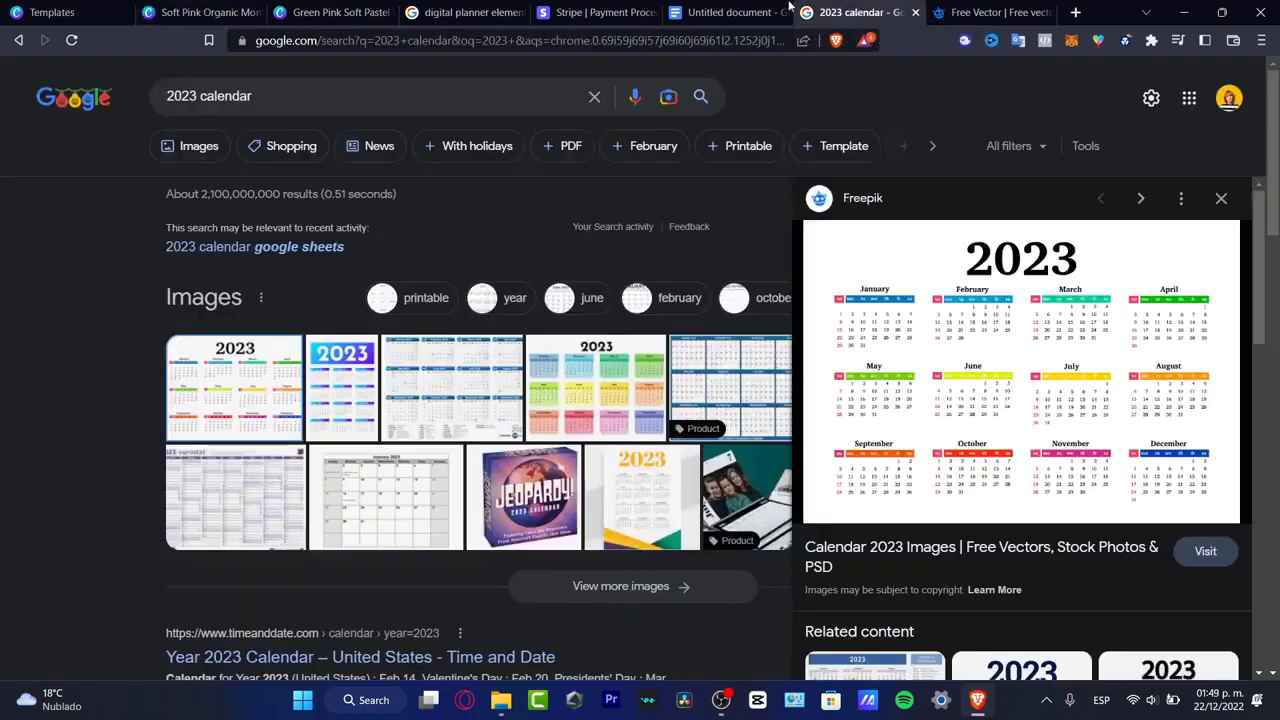
click(735, 12)
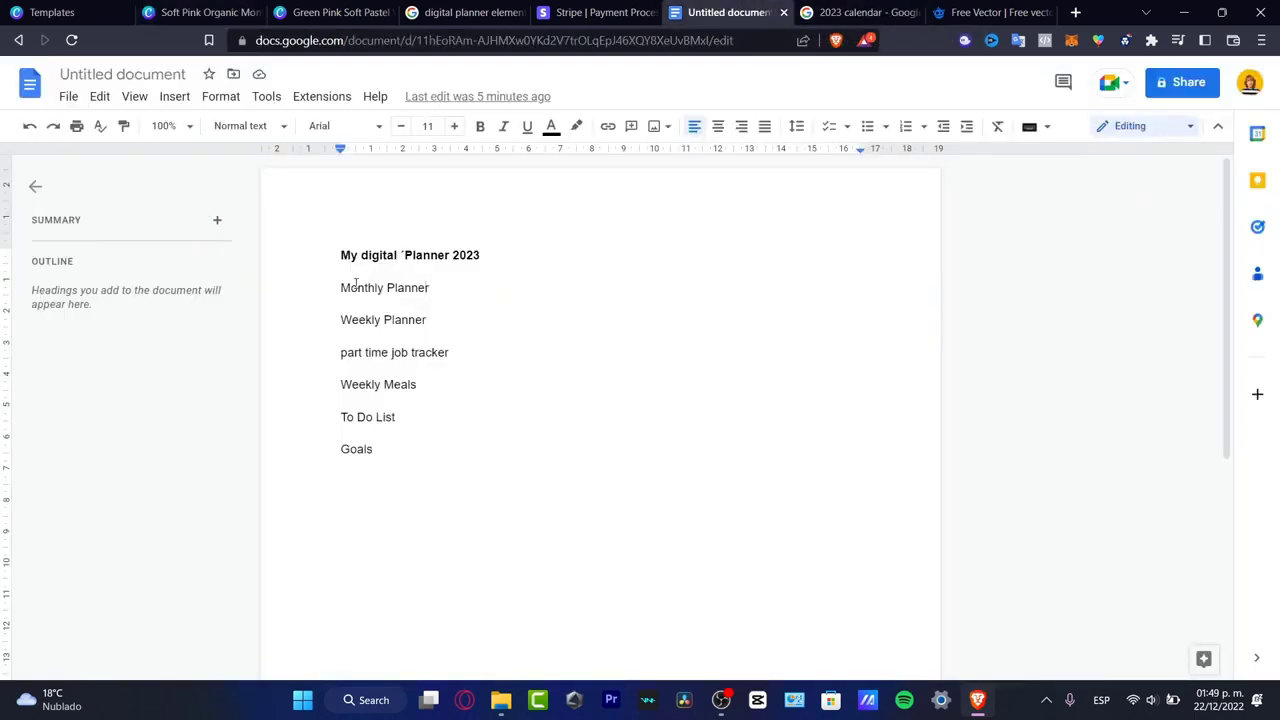
drag(339, 319, 326, 286)
click(509, 270)
drag(428, 291, 348, 291)
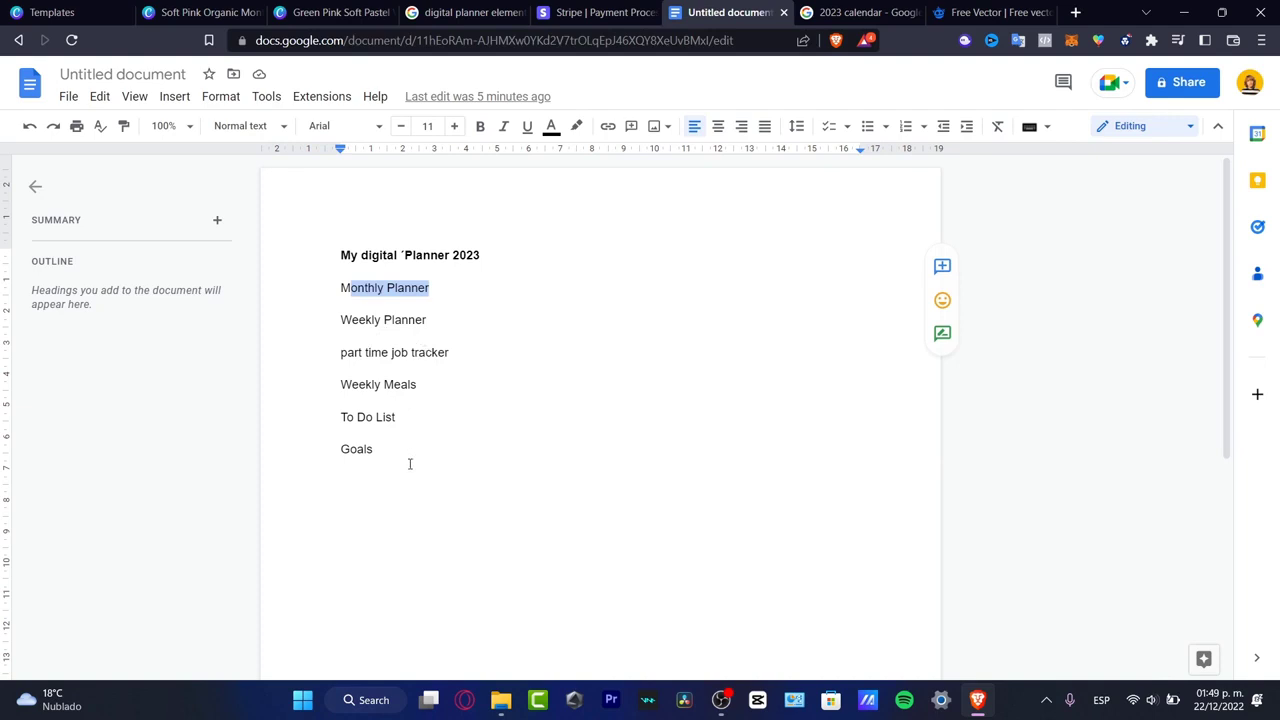
double_click(383, 447)
Step: Switch to Canva's template browser, close the open template preview, and return to the January 2023 planner design
click(90, 12)
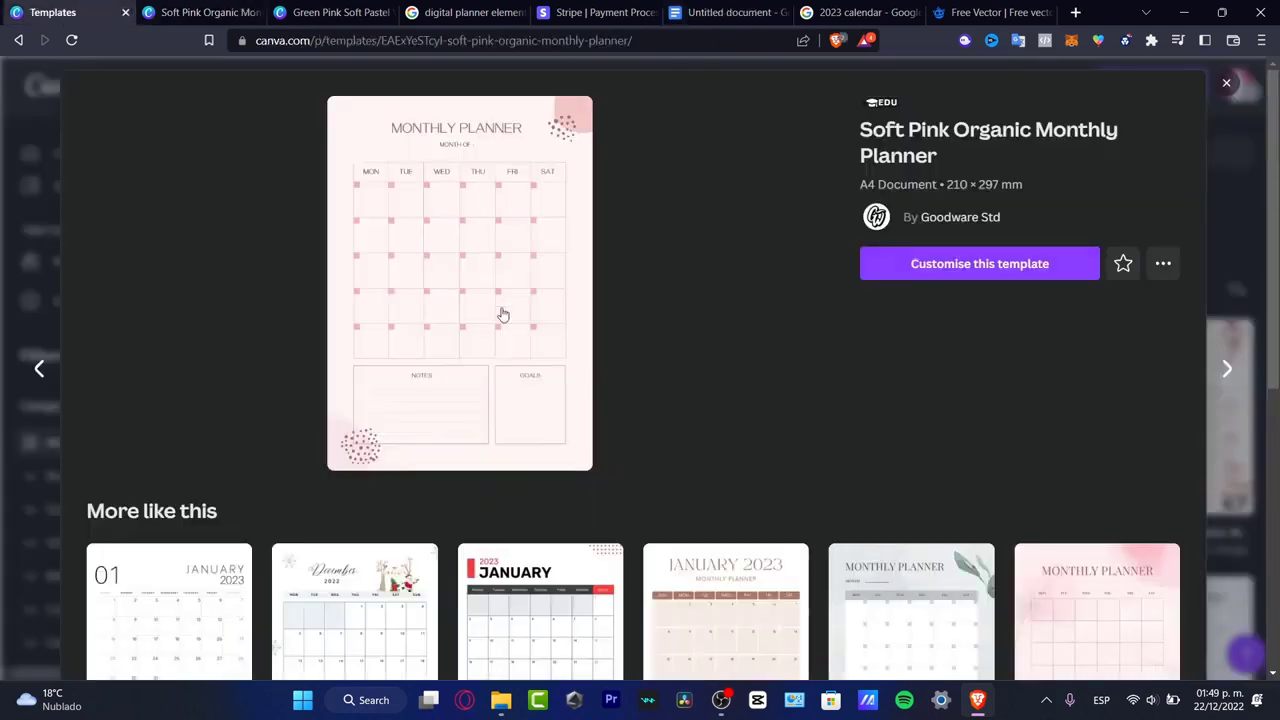
click(1223, 210)
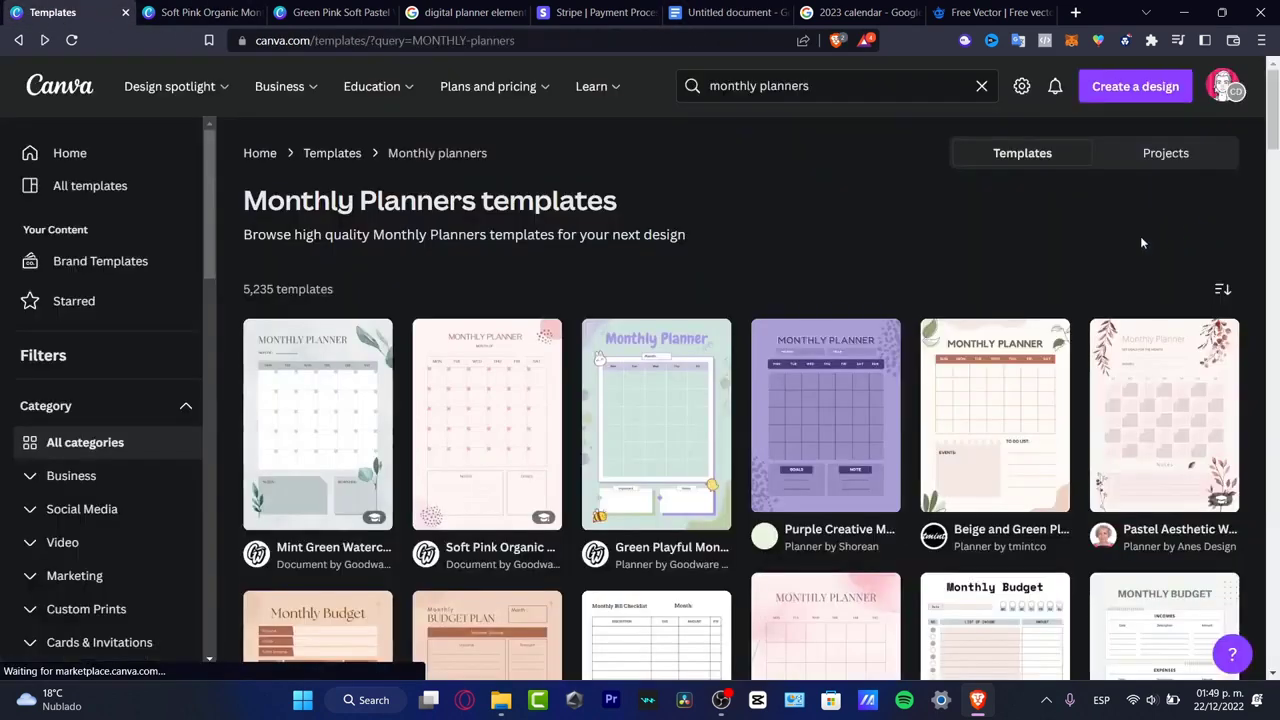
click(196, 10)
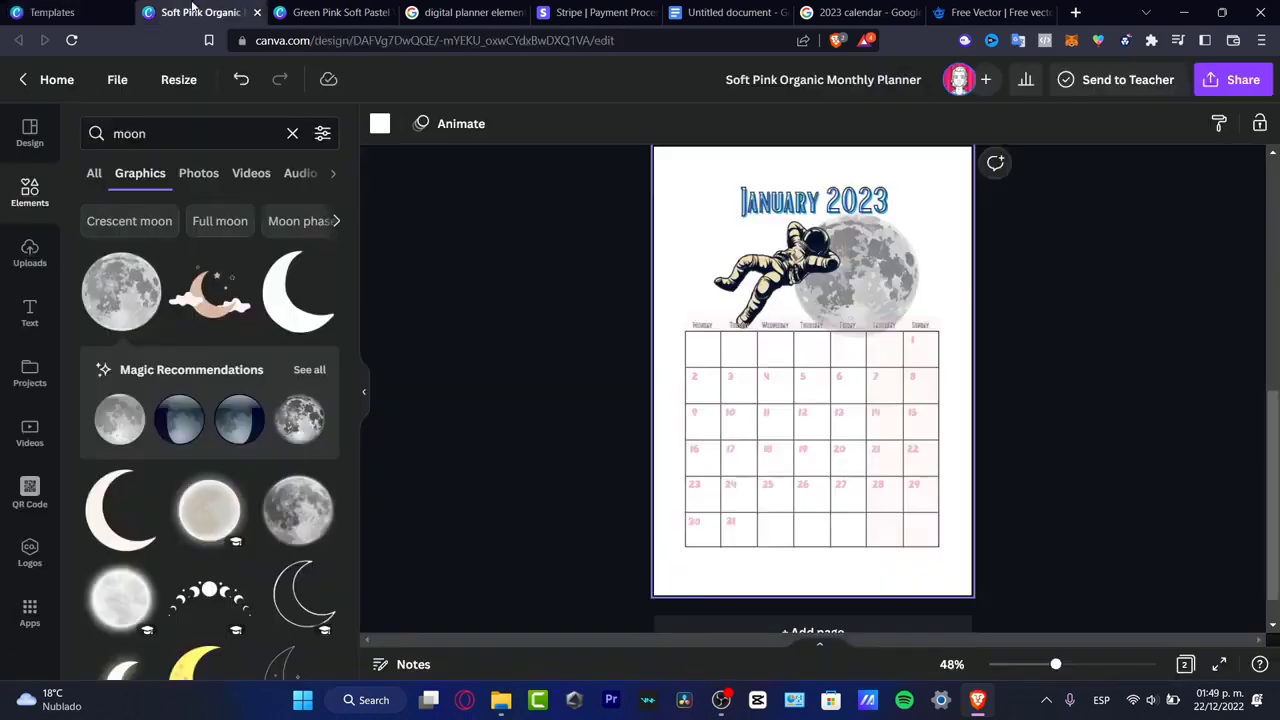